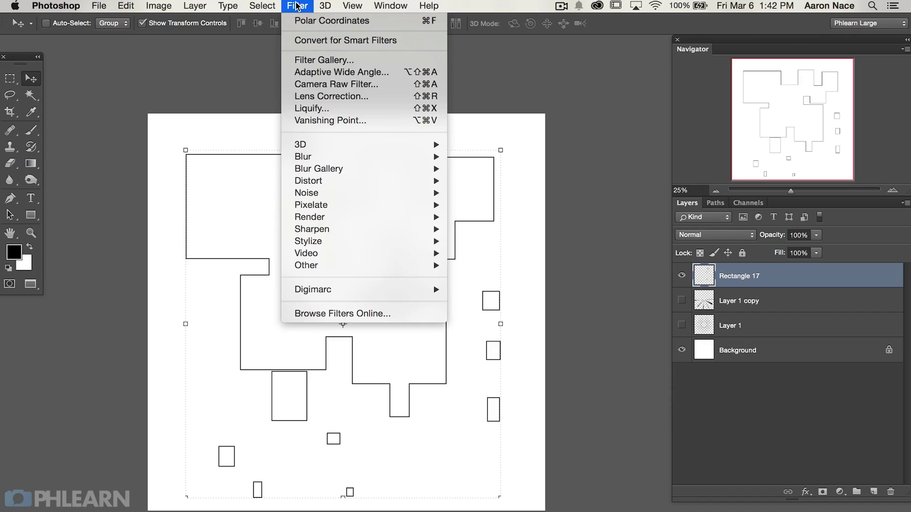
# Apply the Polar Coordinates distortion to the rectangle outlines on the Rectangle 17 layer.
pyautogui.moveTo(327, 180)
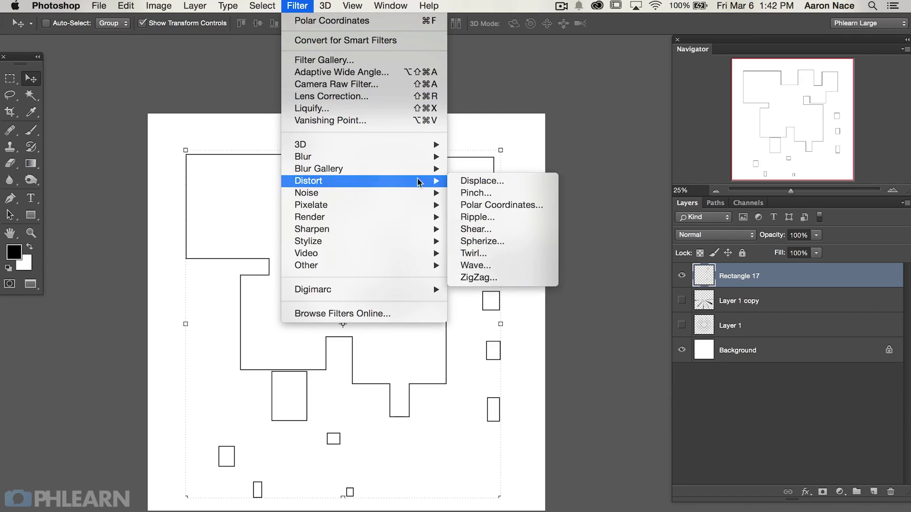
pyautogui.click(493, 201)
pyautogui.click(537, 149)
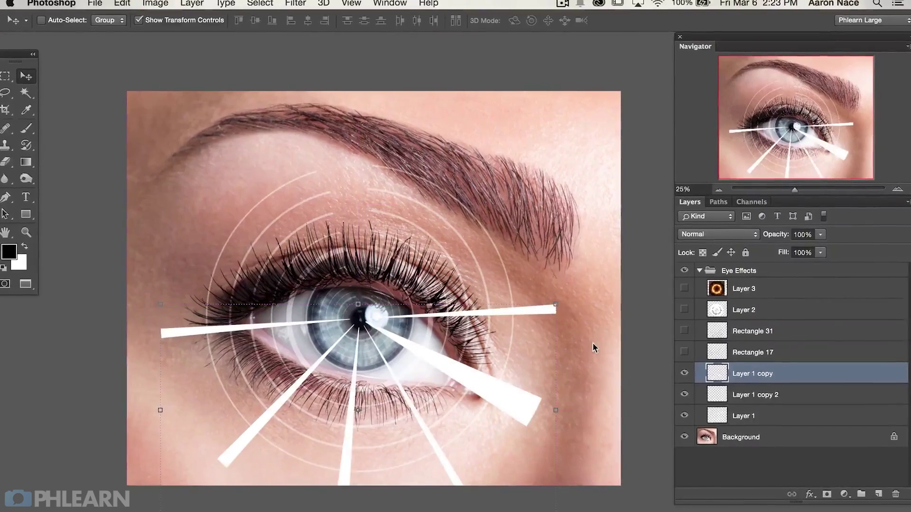
# Change the blend mode of the white light rays on Layer 1 copy over the eye photo.
pyautogui.click(714, 233)
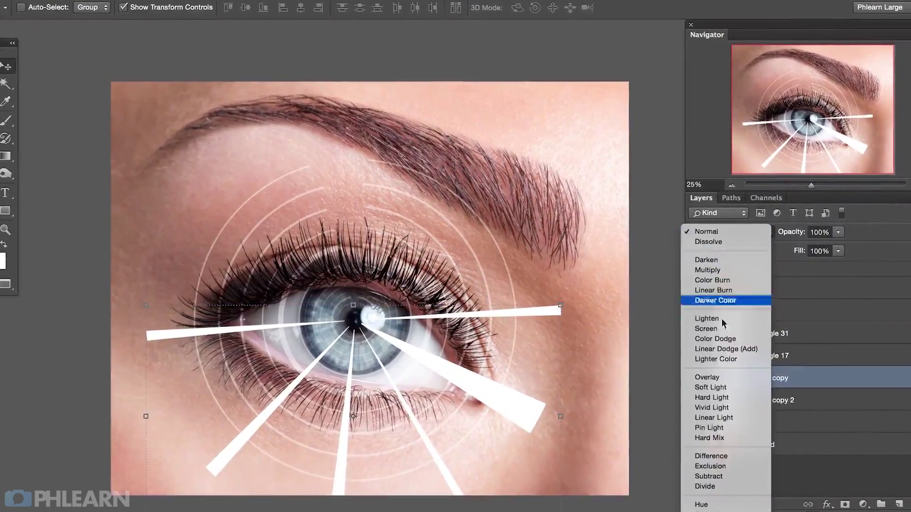
pyautogui.click(717, 383)
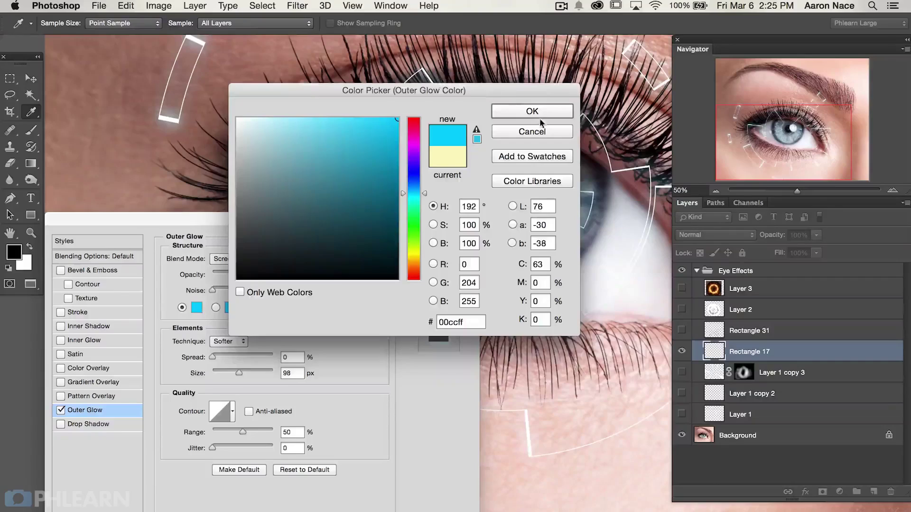
# Set the outer glow colour of Rectangle 17 to 00ccff and toggle the Outer Glow effect.
pyautogui.click(527, 109)
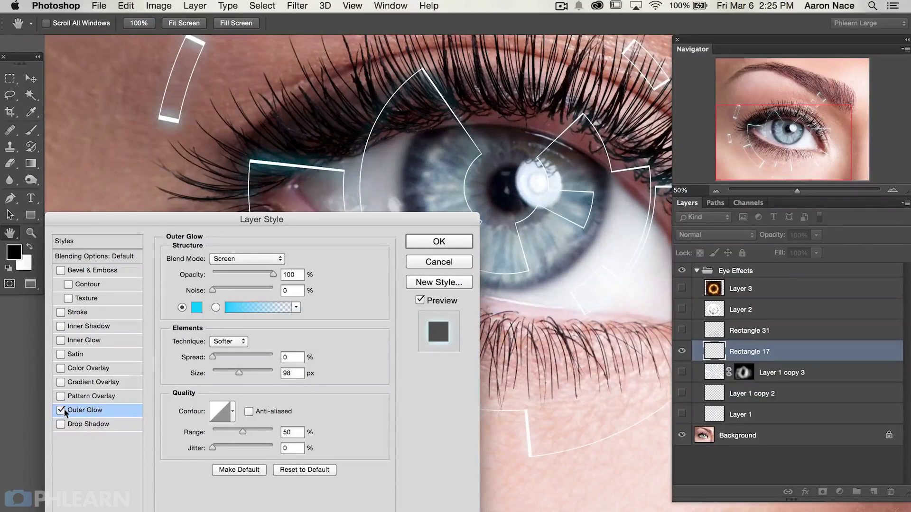
pyautogui.click(61, 410)
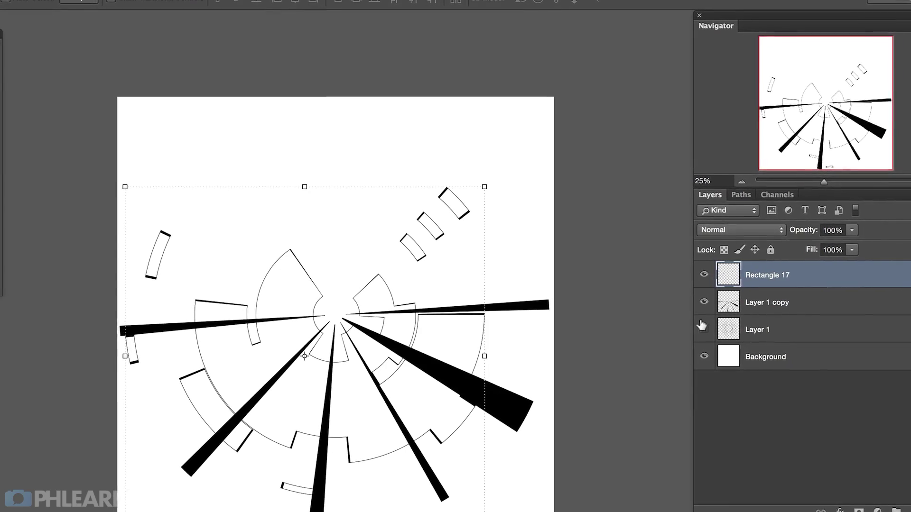
# Show Layer 1 in the document with the black rays and curved outlines.
pyautogui.click(700, 322)
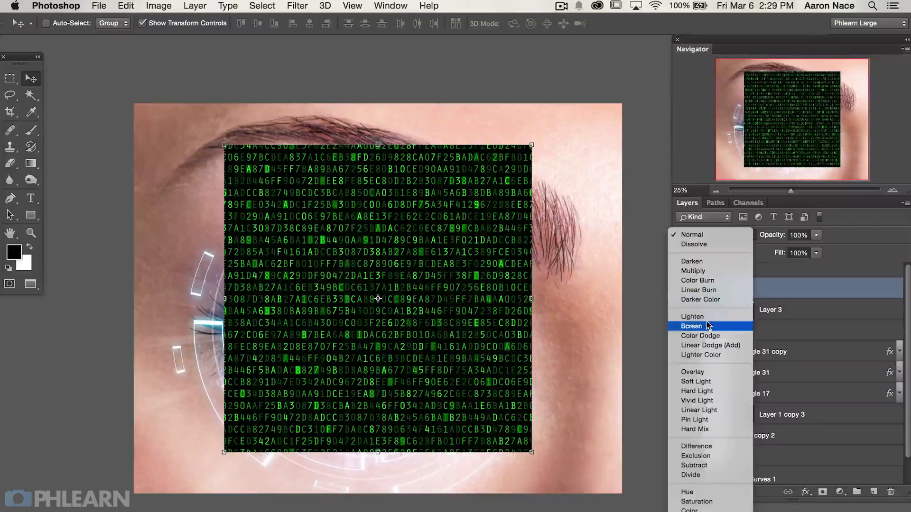
# Set the green code texture's blend mode to Screen and change the blend mode of the fiery ring layer.
pyautogui.click(697, 327)
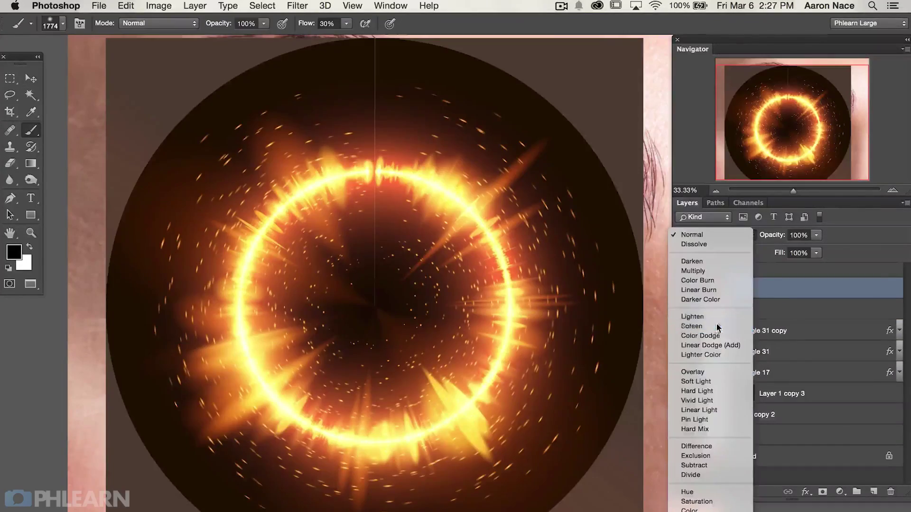
pyautogui.click(698, 340)
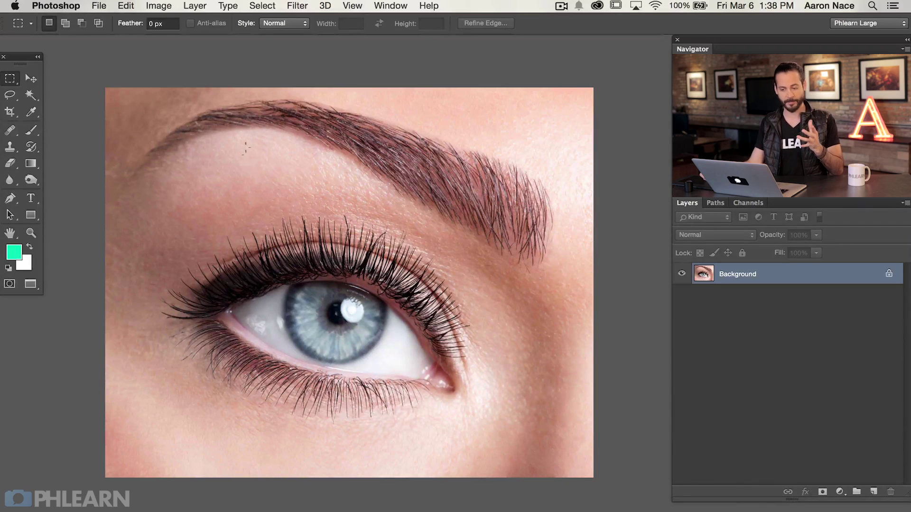
# Check the eye photo's pixel dimensions in Image Size.
pyautogui.click(159, 6)
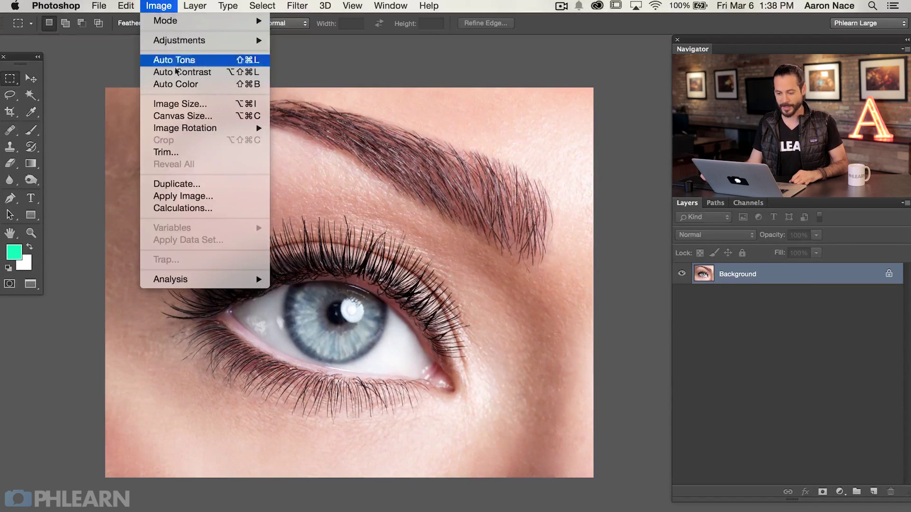
pyautogui.click(161, 105)
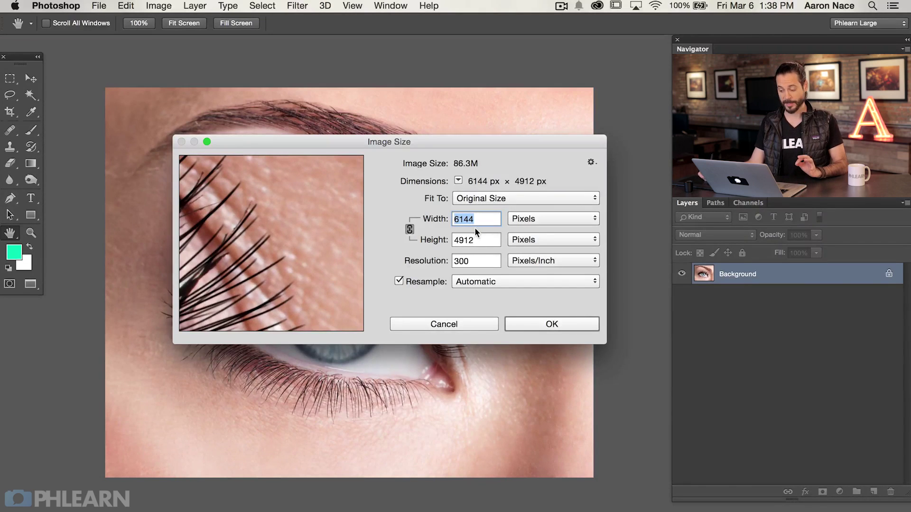
pyautogui.click(474, 321)
# Create a new 5000 by 5000 pixel RGB document at 72 pixels/inch with white background contents.
pyautogui.press('super+n')
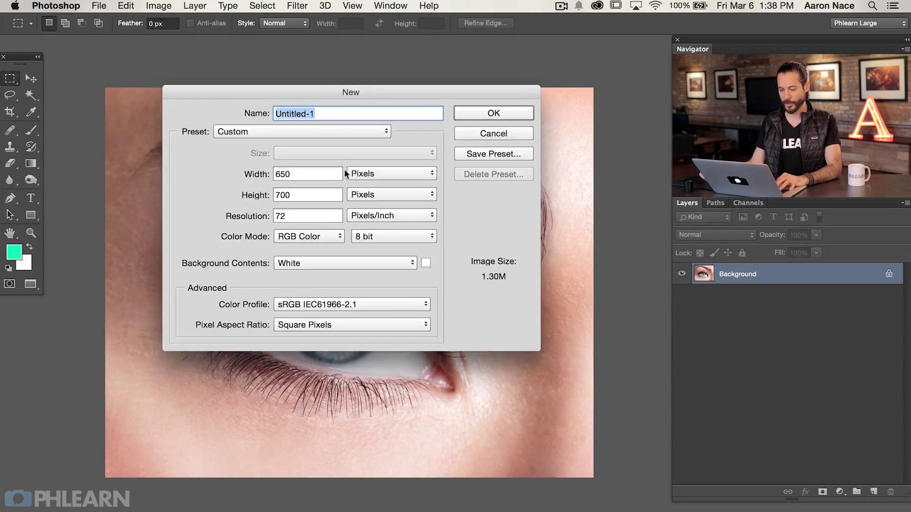
pyautogui.moveTo(292, 174); pyautogui.dragTo(262, 174)
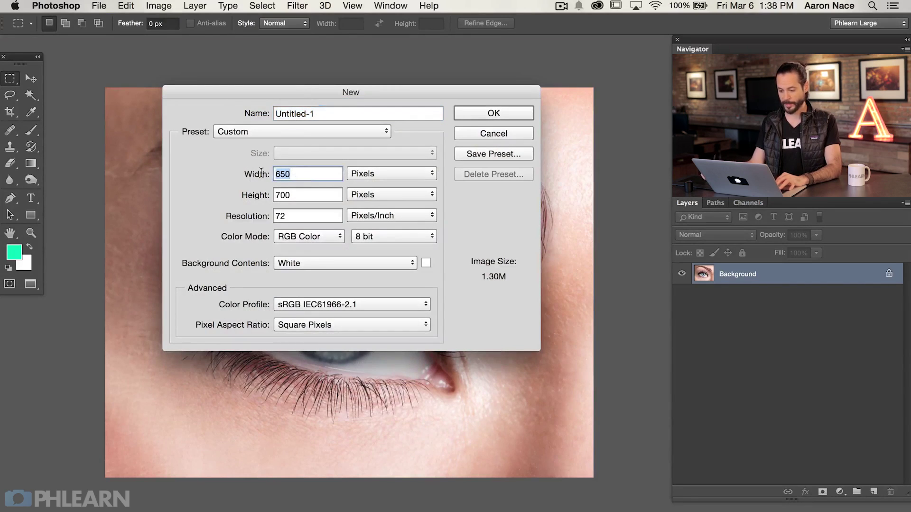
pyautogui.write('5000')
pyautogui.press('Tab')
pyautogui.write('5000')
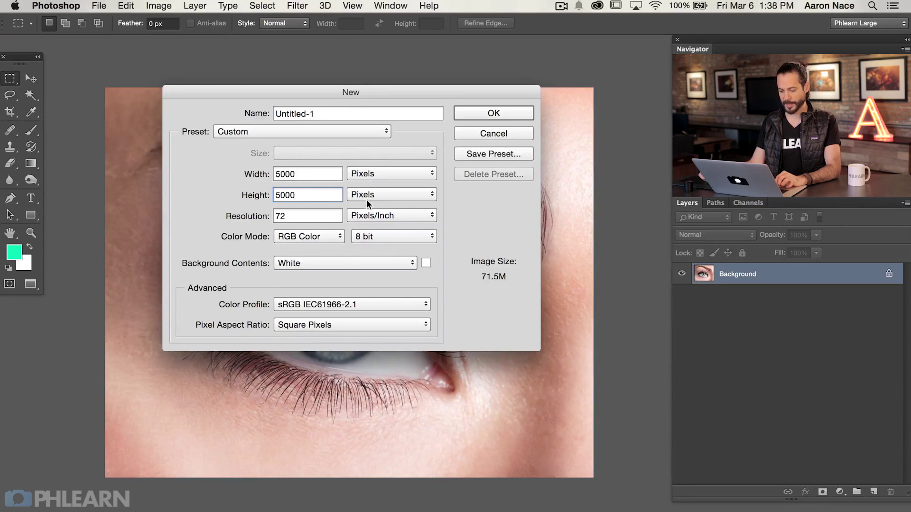
pyautogui.click(490, 113)
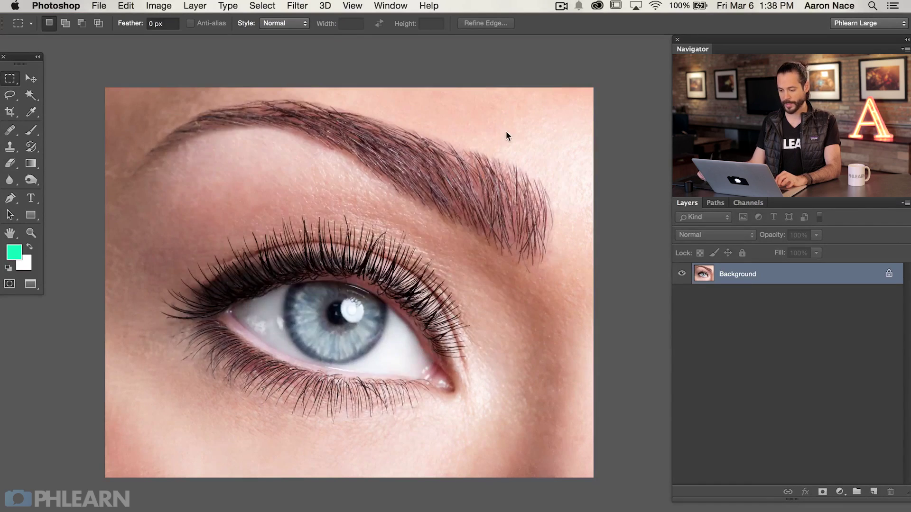
# Add a new layer and select six thin horizontal strips of varying thickness across nearly the full canvas width.
pyautogui.moveTo(416, 300); pyautogui.dragTo(364, 283)
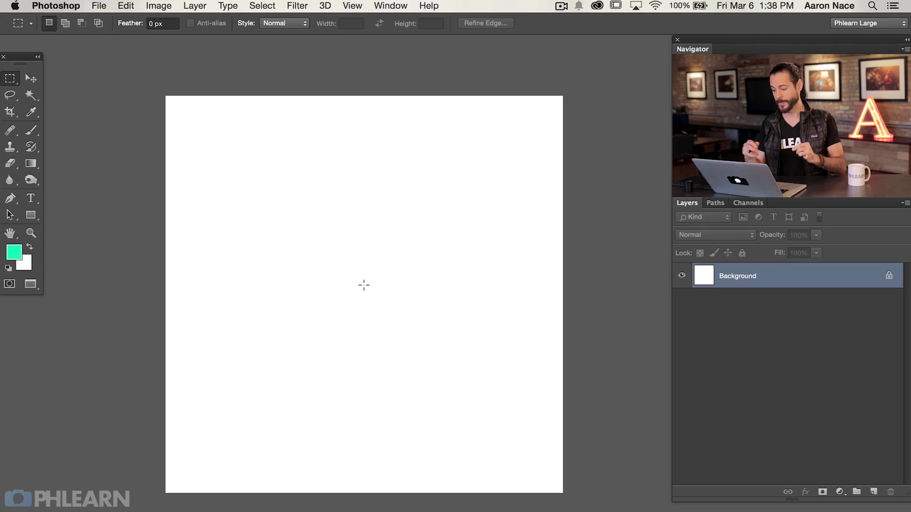
pyautogui.moveTo(421, 317); pyautogui.dragTo(430, 314)
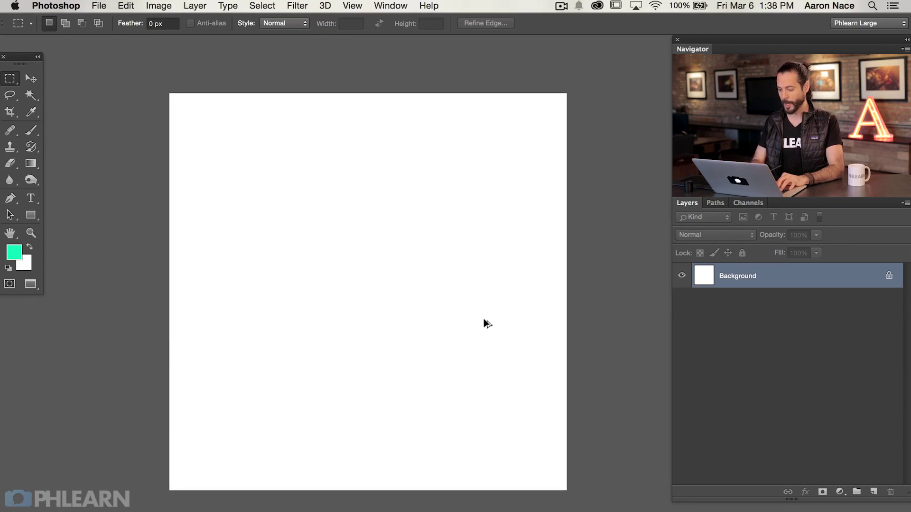
pyautogui.press('super+shift+alt+n')
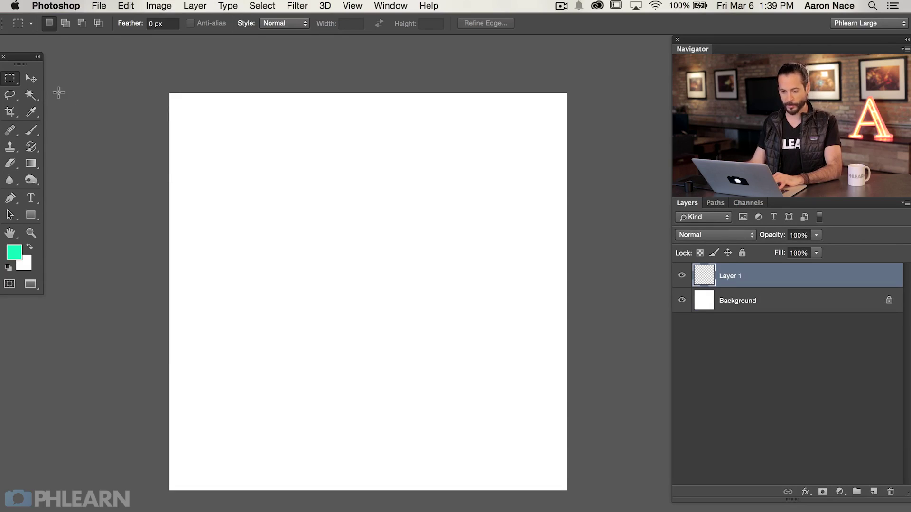
pyautogui.moveTo(186, 198); pyautogui.dragTo(563, 196)
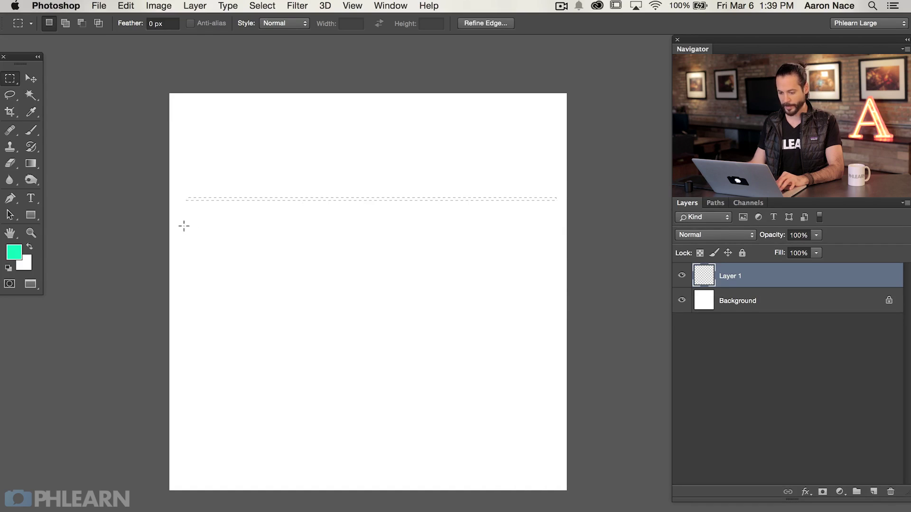
pyautogui.press('shift')
pyautogui.moveTo(181, 228); pyautogui.dragTo(559, 236)
pyautogui.moveTo(184, 266); pyautogui.dragTo(558, 268)
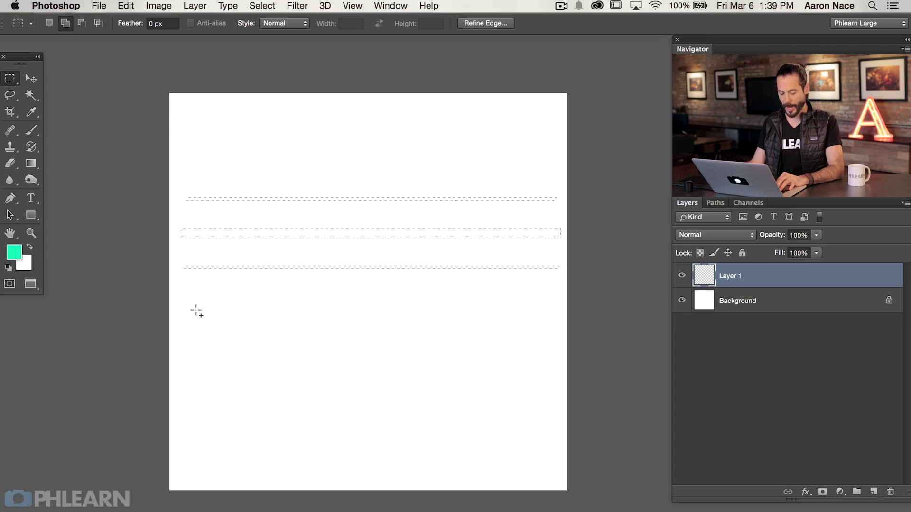
pyautogui.moveTo(185, 304); pyautogui.dragTo(560, 309)
pyautogui.moveTo(184, 345); pyautogui.dragTo(563, 351)
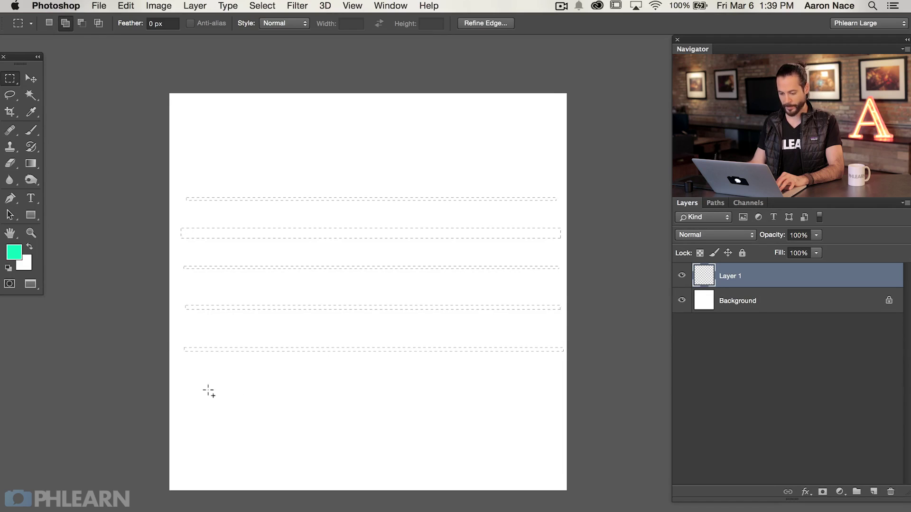
pyautogui.moveTo(187, 393); pyautogui.dragTo(559, 394)
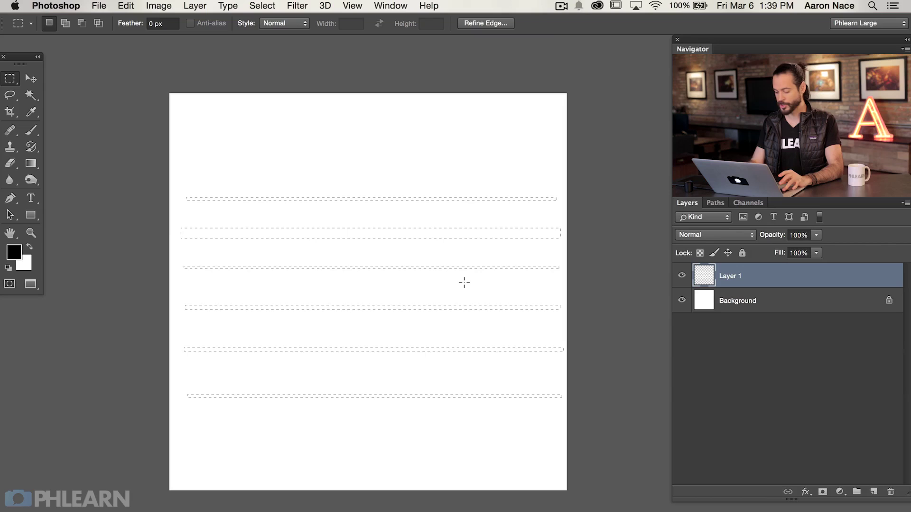
# Fill the six selected strips with black at 100% opacity and deselect them.
pyautogui.hotkey('shift', 'BackSpace')
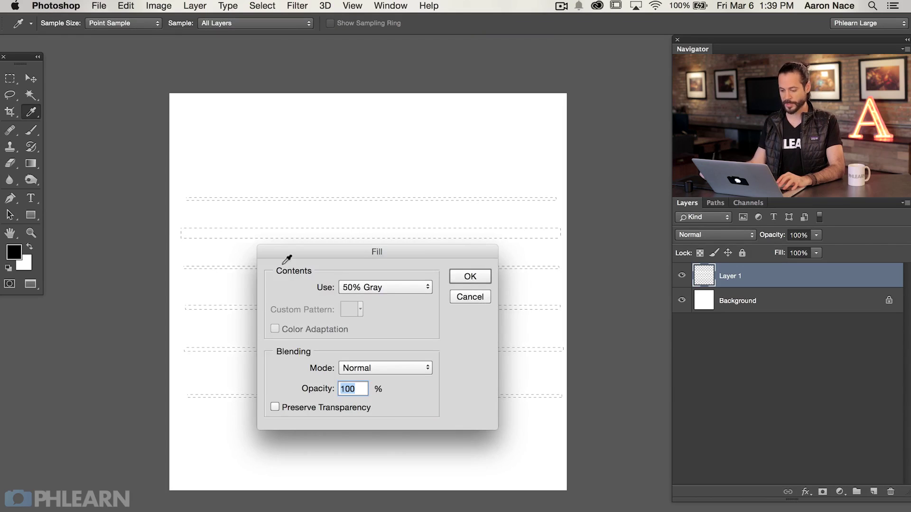
pyautogui.moveTo(364, 259); pyautogui.dragTo(373, 197)
pyautogui.click(375, 226)
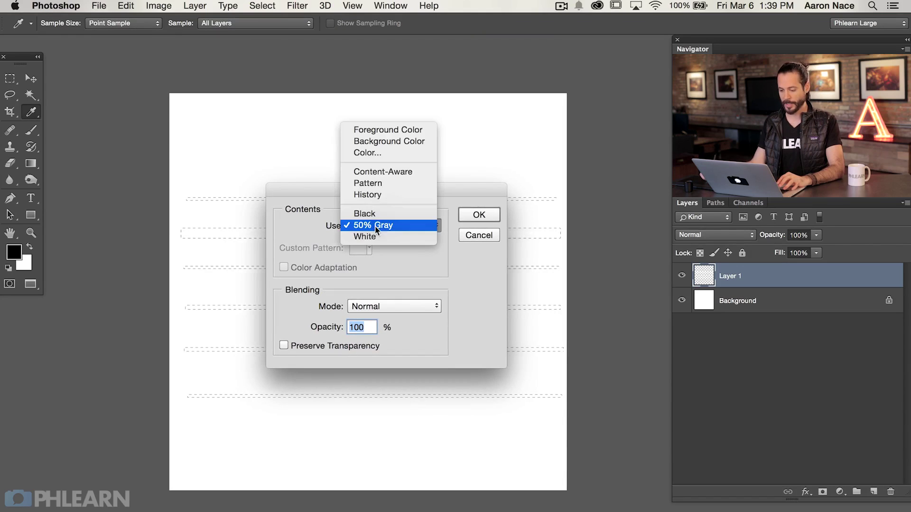
pyautogui.click(384, 212)
pyautogui.click(491, 215)
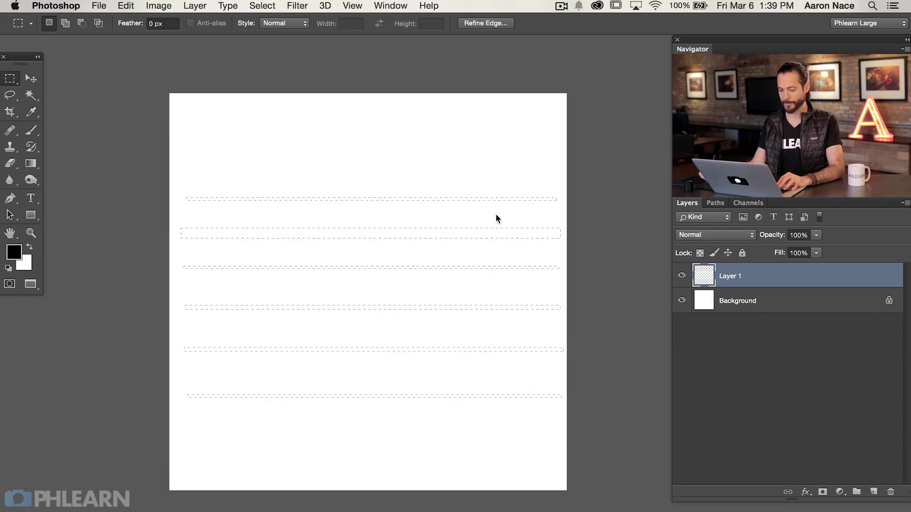
pyautogui.press('super+d')
# Toggle the visibility of the black lines on Layer 1 and try moving them on the canvas.
pyautogui.click(680, 275)
pyautogui.click(681, 275)
pyautogui.press('v')
pyautogui.moveTo(392, 280); pyautogui.dragTo(375, 266)
pyautogui.press('super+z')
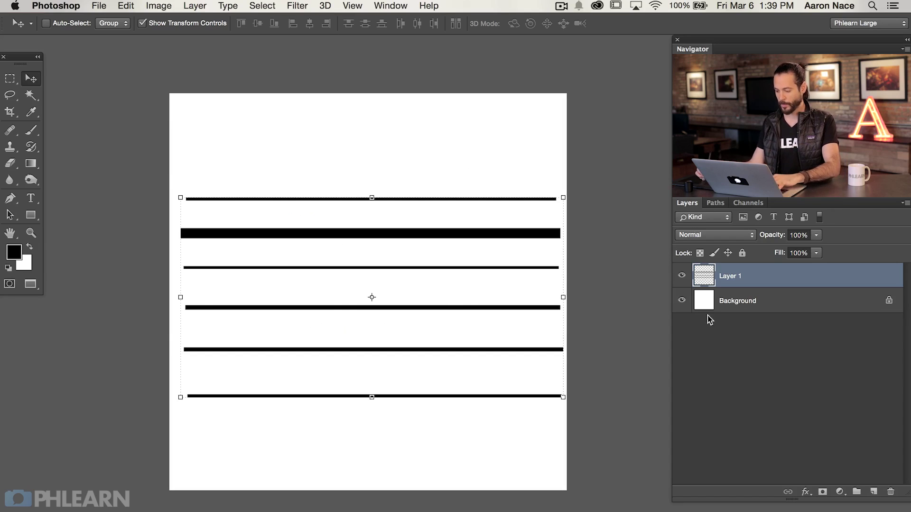
# Duplicate Layer 1 as a backup, hide the copy and make the original the active layer.
pyautogui.press('super+j')
pyautogui.click(682, 276)
pyautogui.click(757, 302)
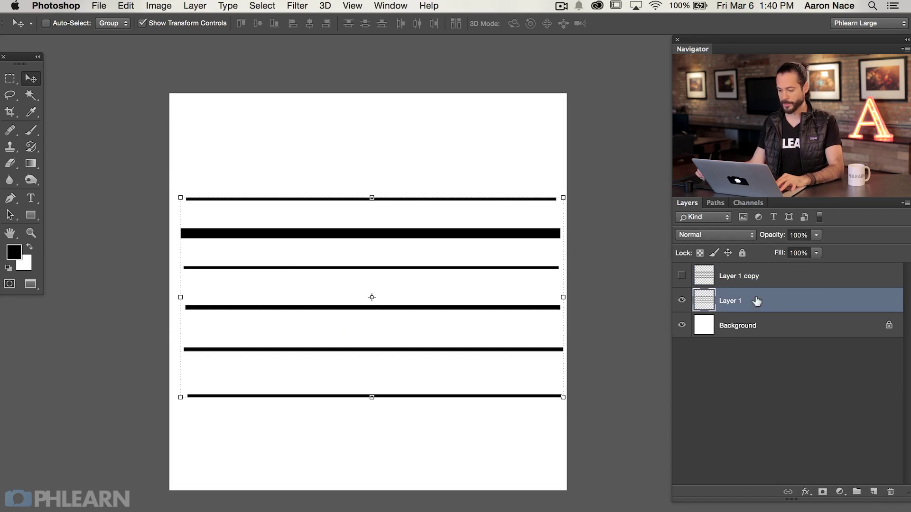
# Apply the Polar Coordinates distortion to Layer 1 as Rectangular to Polar, after comparing it with Polar to Rectangular in a 12.5% preview.
pyautogui.click(298, 6)
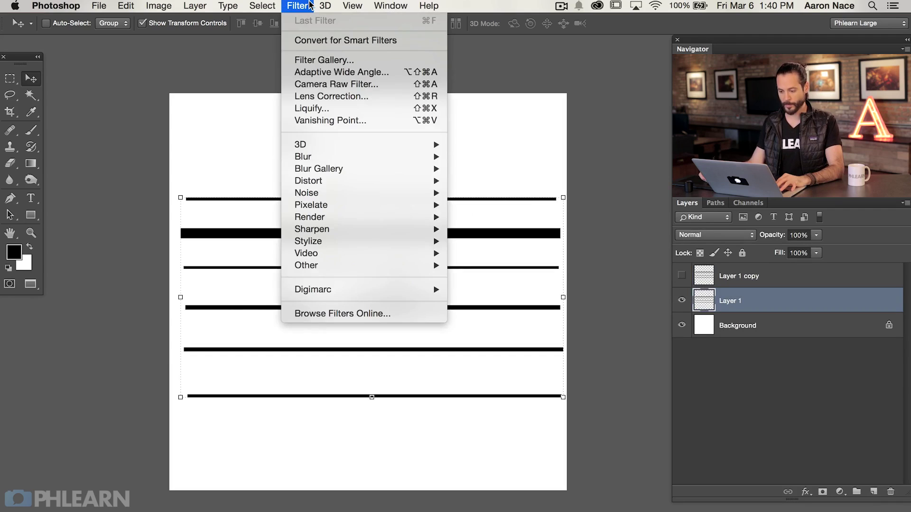
pyautogui.moveTo(362, 182)
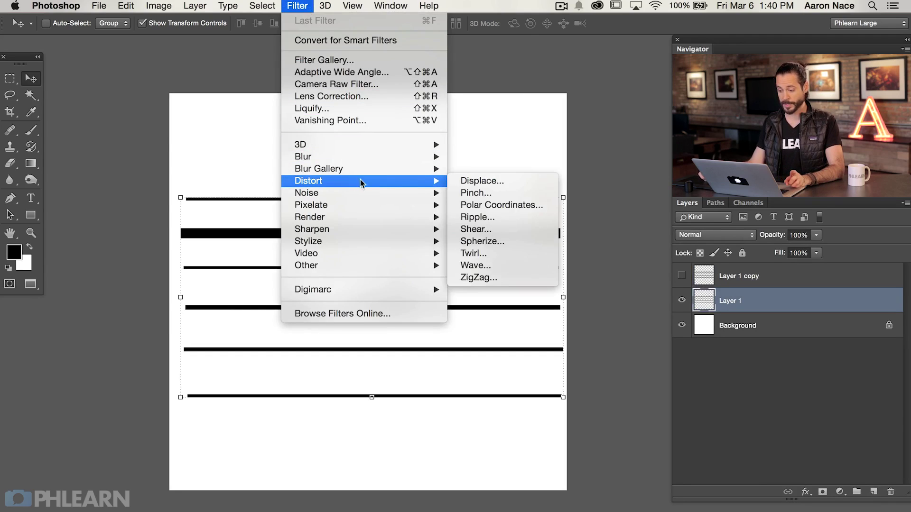
pyautogui.click(502, 207)
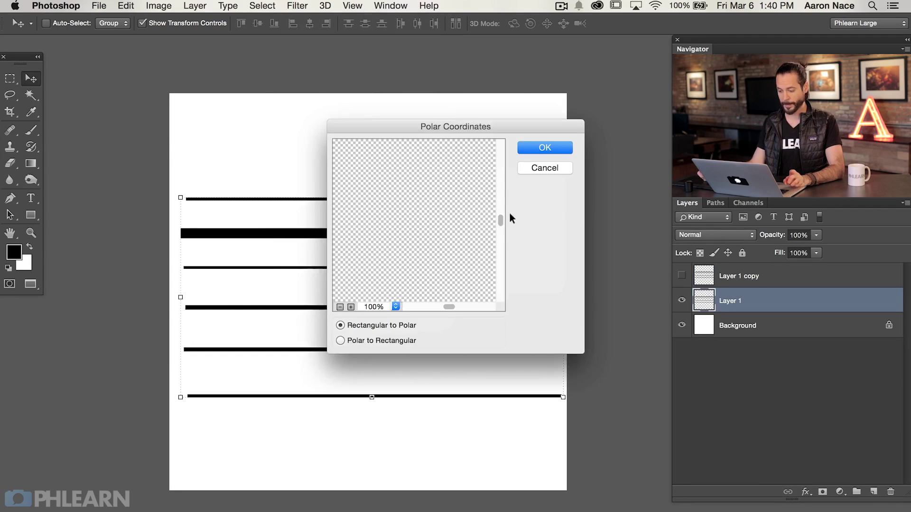
pyautogui.click(339, 306)
pyautogui.click(340, 306)
pyautogui.click(339, 306)
pyautogui.click(339, 306)
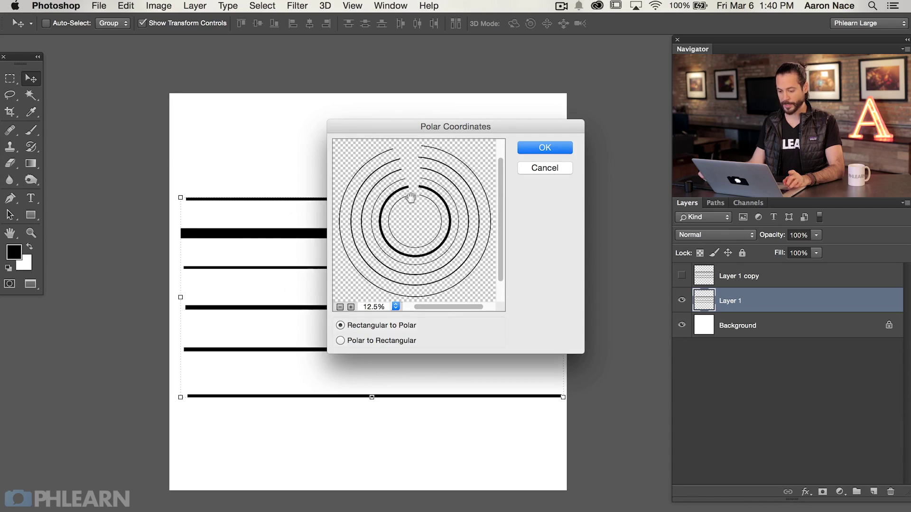
pyautogui.click(341, 340)
pyautogui.moveTo(450, 304); pyautogui.dragTo(430, 305)
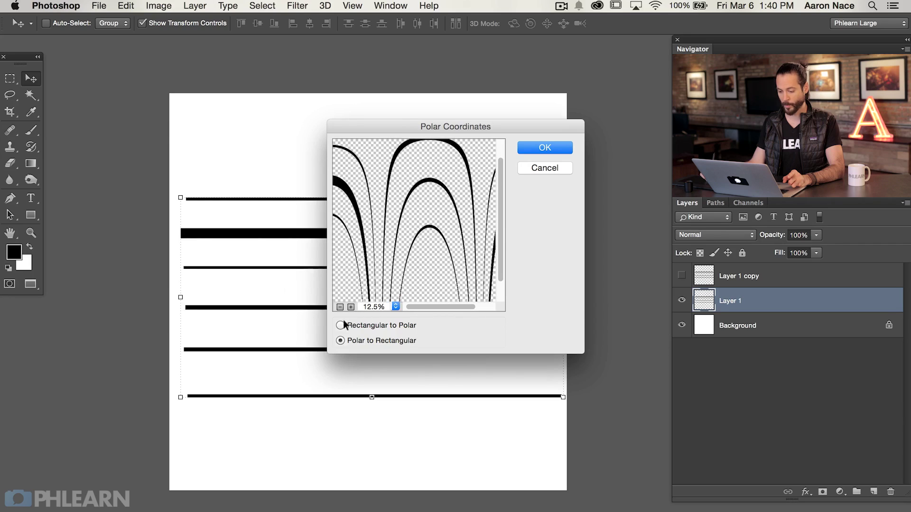
pyautogui.click(340, 325)
pyautogui.moveTo(412, 307); pyautogui.dragTo(432, 303)
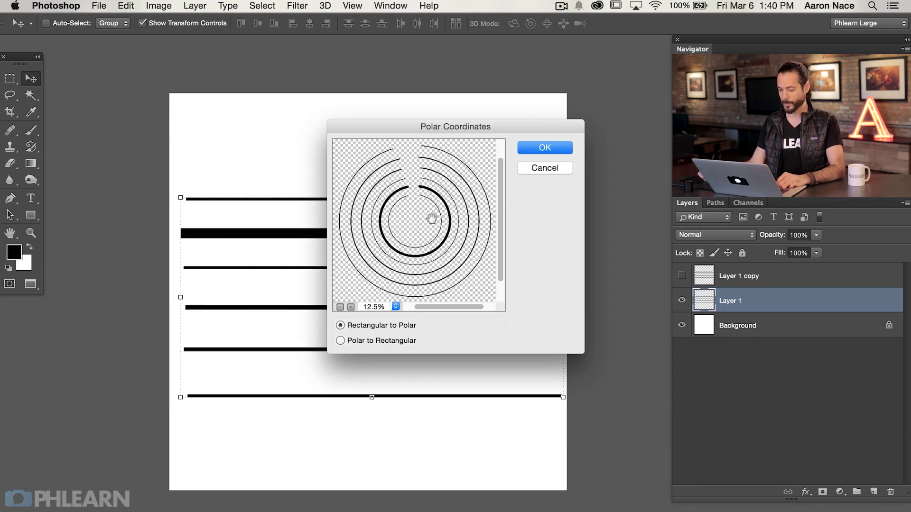
pyautogui.click(540, 149)
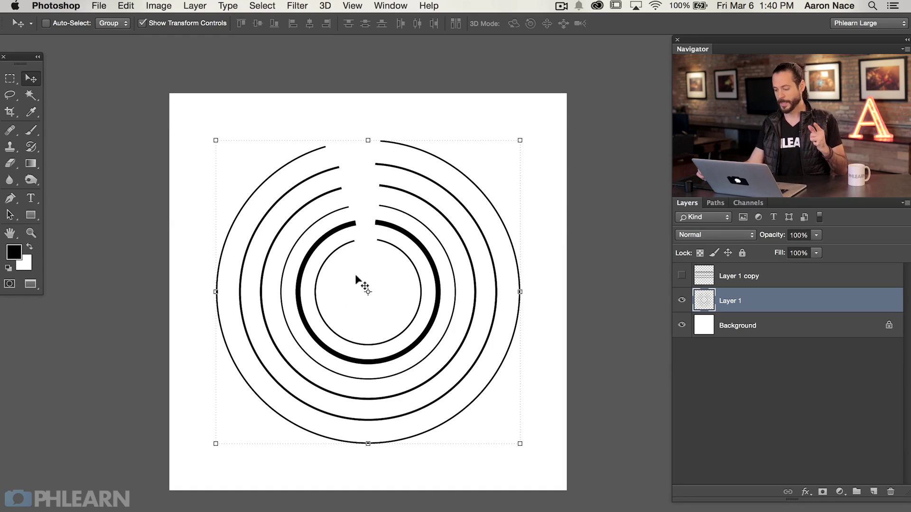
# Hide the circles on Layer 1 and show the straight lines on Layer 1 copy.
pyautogui.click(682, 299)
pyautogui.click(680, 276)
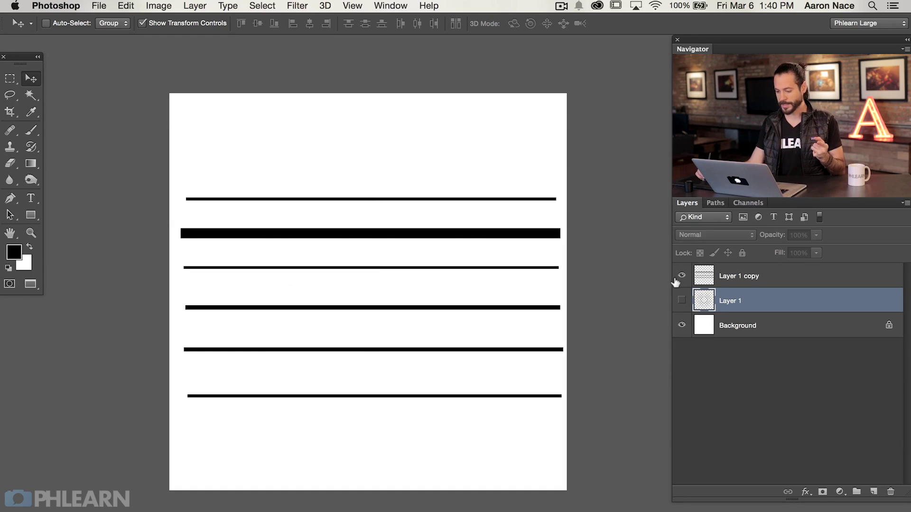
# Rotate the straight lines on Layer 1 copy by 90 degrees so they run vertically.
pyautogui.click(748, 279)
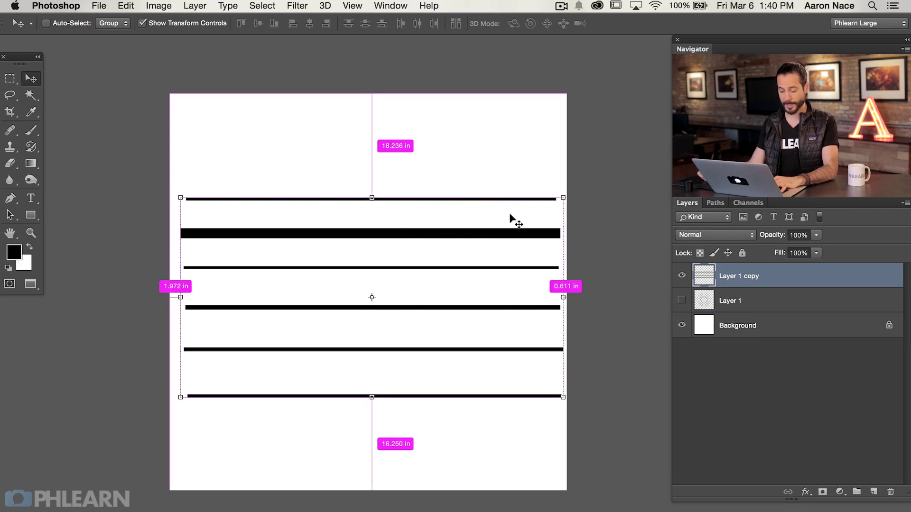
pyautogui.press('super+t')
pyautogui.moveTo(589, 279); pyautogui.dragTo(365, 421)
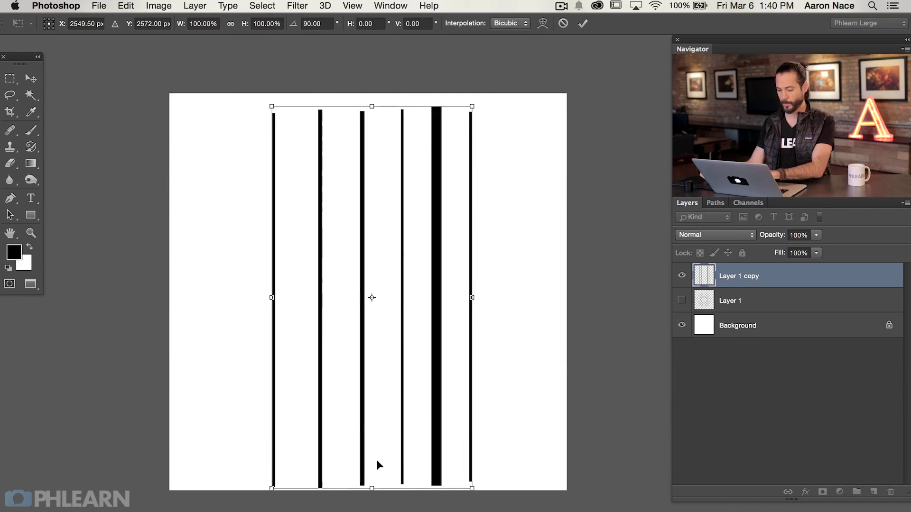
pyautogui.press('Return')
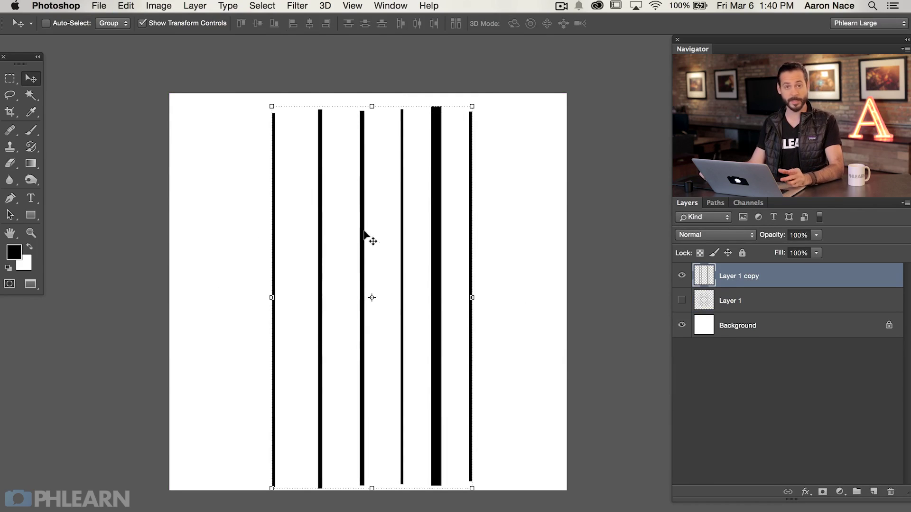
# Apply the Polar Coordinates distortion to Layer 1 copy as Rectangular to Polar, checking it in a 12.5% preview.
pyautogui.click(306, 7)
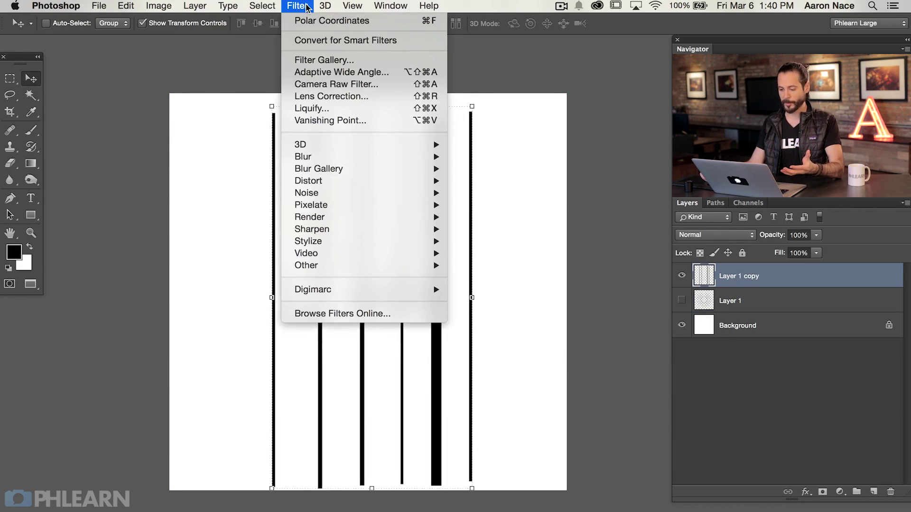
pyautogui.moveTo(340, 182)
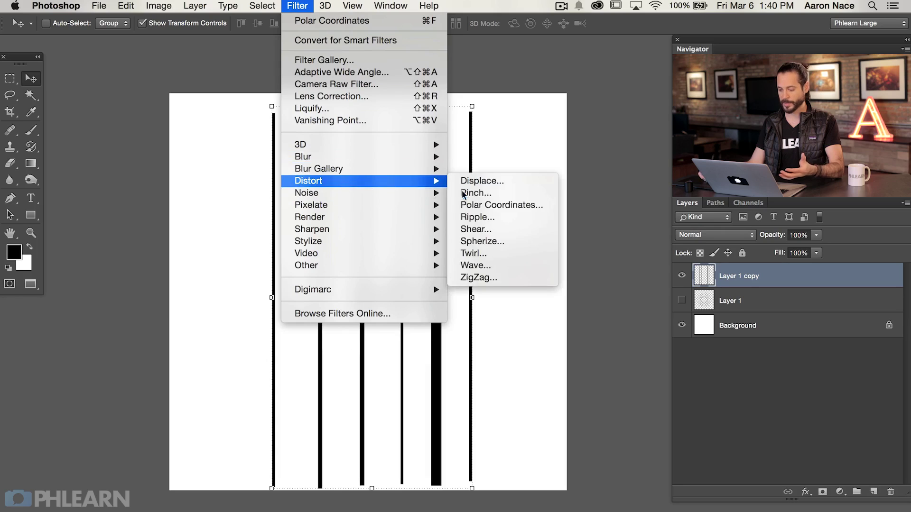
pyautogui.click(504, 201)
pyautogui.click(335, 305)
pyautogui.click(335, 305)
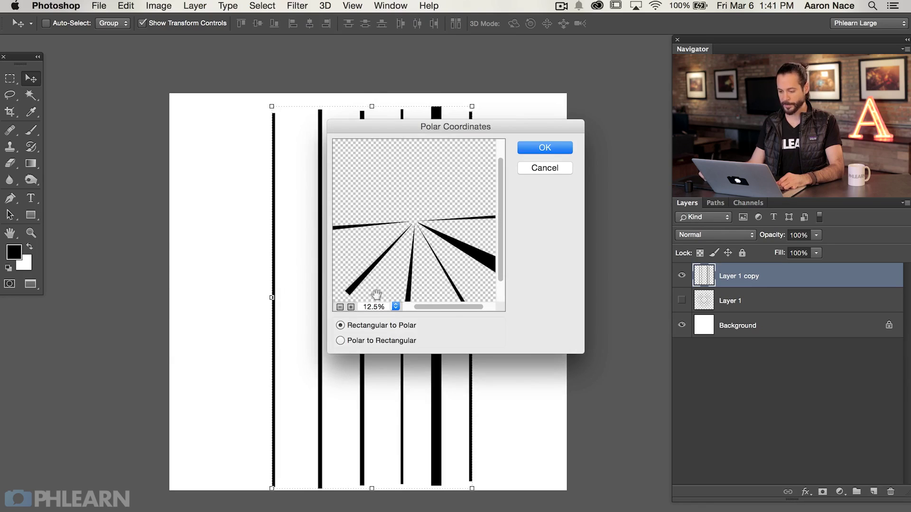
pyautogui.click(546, 143)
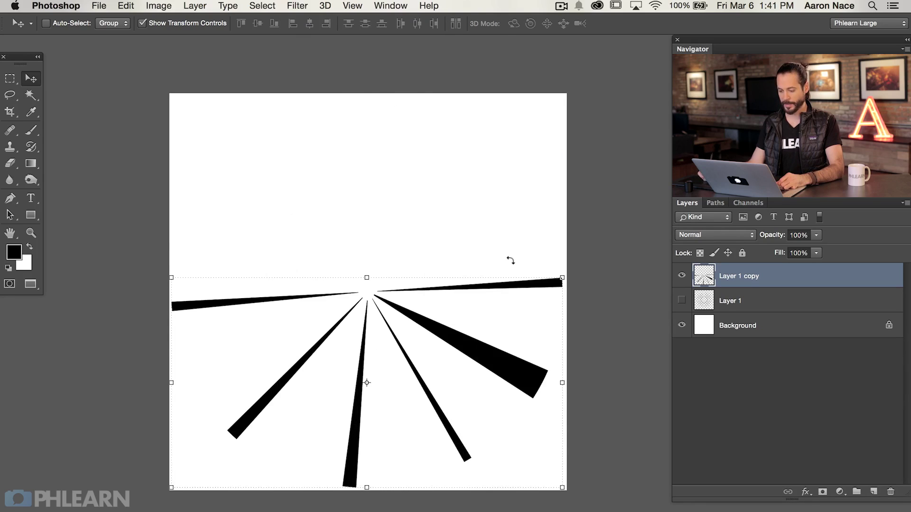
# After viewing the circles and the rays together, hide both layers and add a new blank layer.
pyautogui.click(682, 300)
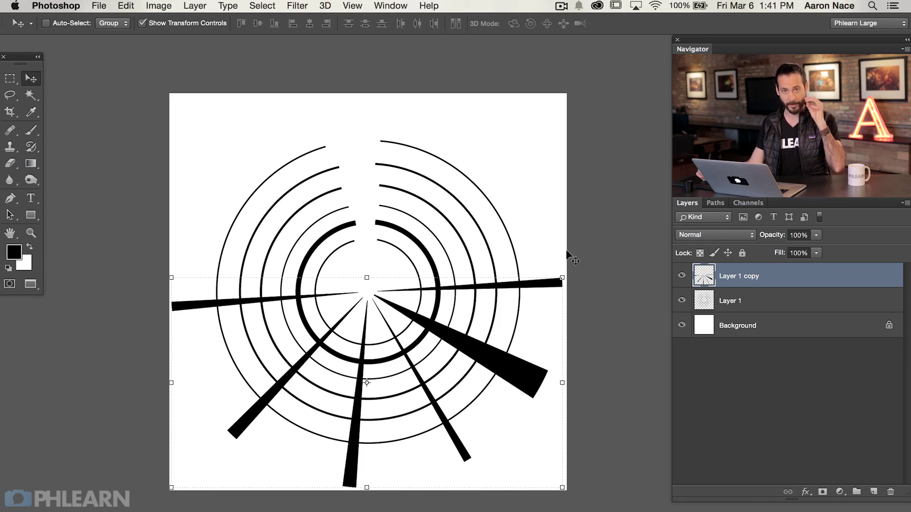
pyautogui.moveTo(680, 276); pyautogui.dragTo(681, 326)
pyautogui.click(681, 327)
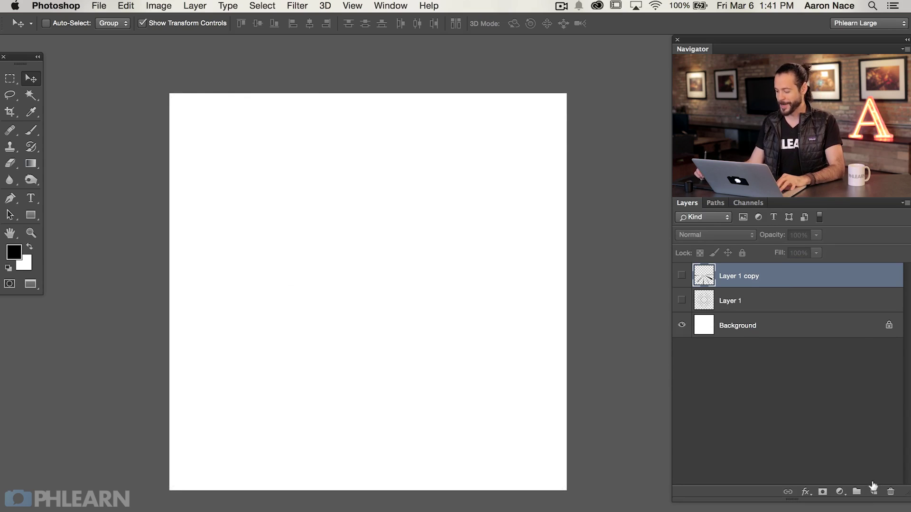
pyautogui.click(872, 490)
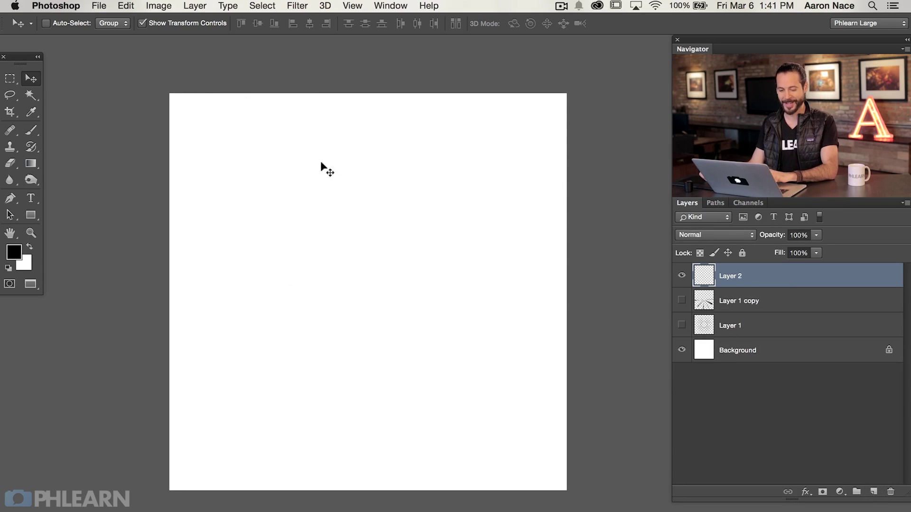
# Set up the Rectangle tool in Shape mode with no fill and a solid black 10 pt stroke.
pyautogui.click(30, 218)
pyautogui.click(81, 212)
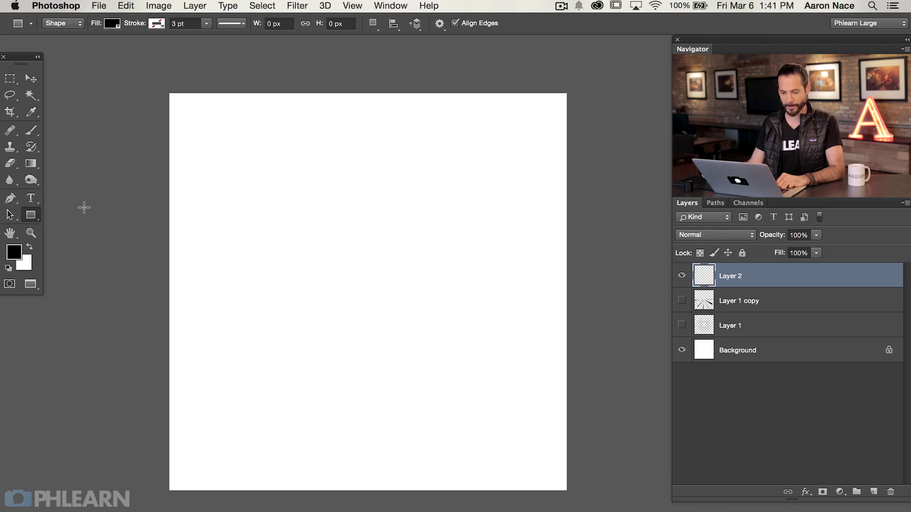
pyautogui.click(112, 26)
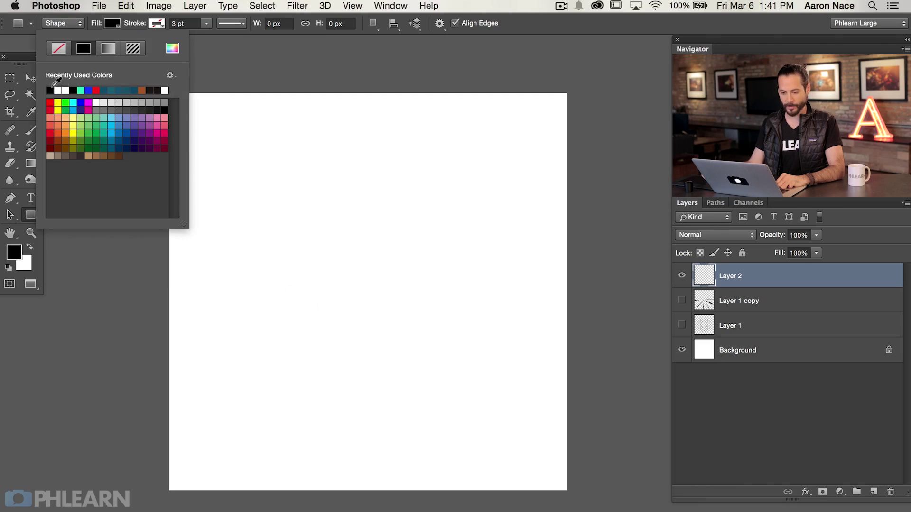
pyautogui.click(60, 48)
pyautogui.click(163, 23)
pyautogui.click(128, 49)
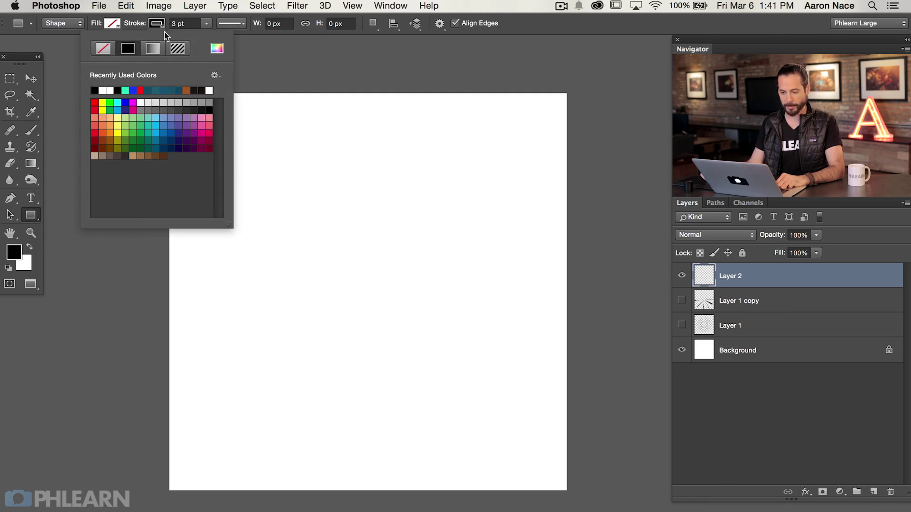
pyautogui.click(190, 23)
pyautogui.write('10')
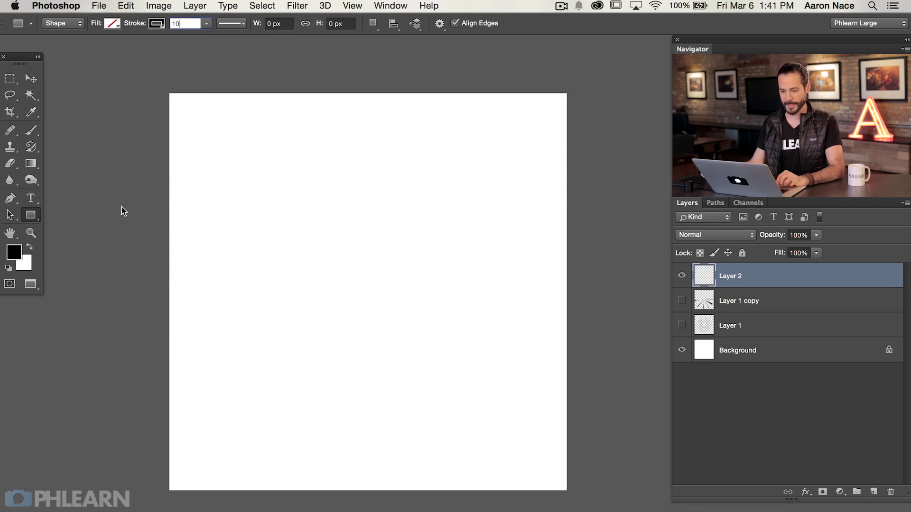
# Draw 17 outlined rectangles of varied sizes, large overlapping ones in the canvas's upper and central area and small ones toward its right and bottom edges.
pyautogui.moveTo(207, 133); pyautogui.dragTo(330, 239)
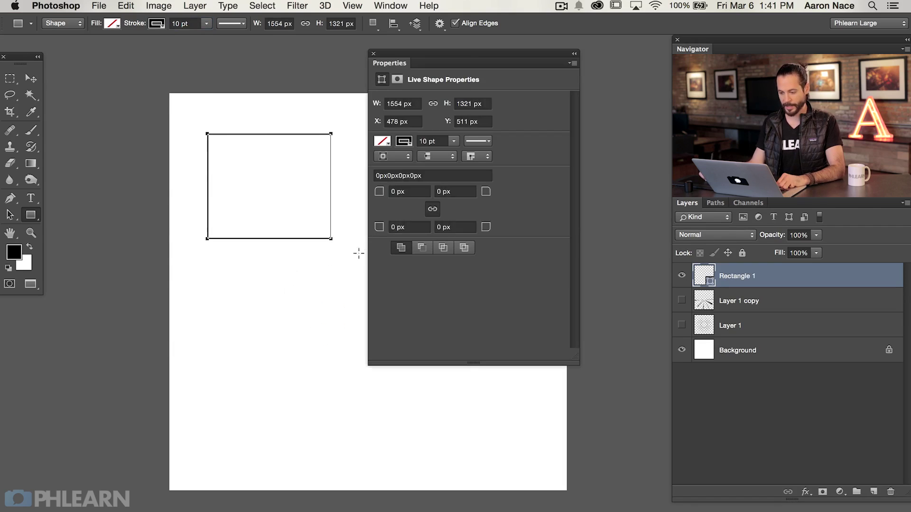
pyautogui.click(373, 53)
pyautogui.moveTo(308, 179); pyautogui.dragTo(404, 278)
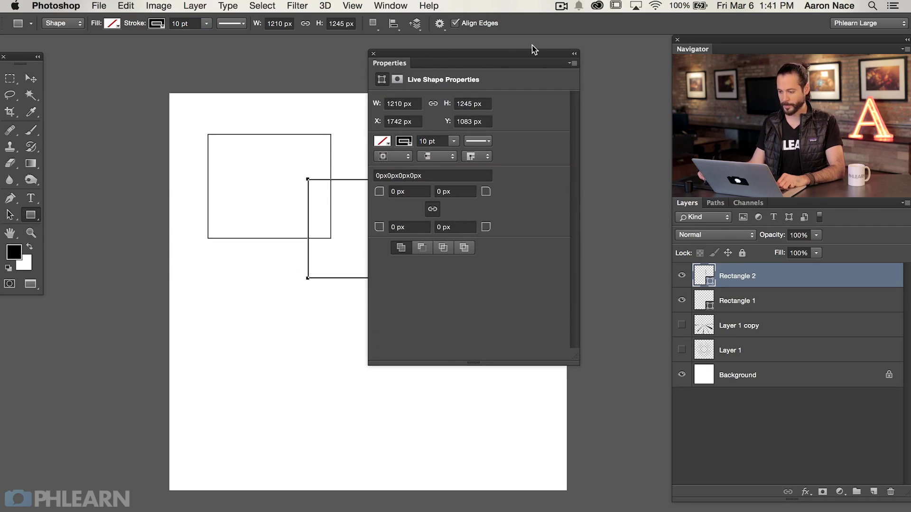
pyautogui.moveTo(508, 55); pyautogui.dragTo(621, 54)
pyautogui.moveTo(431, 218); pyautogui.dragTo(323, 217)
pyautogui.moveTo(278, 129); pyautogui.dragTo(329, 215)
pyautogui.moveTo(317, 180); pyautogui.dragTo(369, 237)
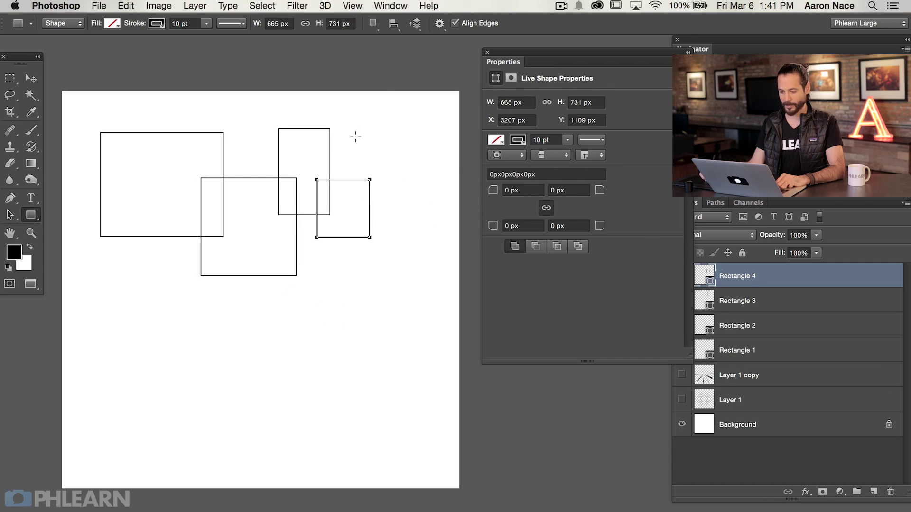
pyautogui.moveTo(356, 135); pyautogui.dragTo(408, 200)
pyautogui.moveTo(397, 269); pyautogui.dragTo(413, 288)
pyautogui.moveTo(401, 320); pyautogui.dragTo(414, 337)
pyautogui.moveTo(400, 375); pyautogui.dragTo(415, 400)
pyautogui.moveTo(304, 362); pyautogui.dragTo(323, 395)
pyautogui.moveTo(186, 350); pyautogui.dragTo(221, 398)
pyautogui.moveTo(155, 252); pyautogui.dragTo(239, 347)
pyautogui.moveTo(266, 241); pyautogui.dragTo(361, 362)
pyautogui.moveTo(183, 188); pyautogui.dragTo(288, 315)
pyautogui.moveTo(133, 424); pyautogui.dragTo(176, 476)
pyautogui.moveTo(260, 467); pyautogui.dragTo(268, 474)
pyautogui.moveTo(240, 410); pyautogui.dragTo(256, 424)
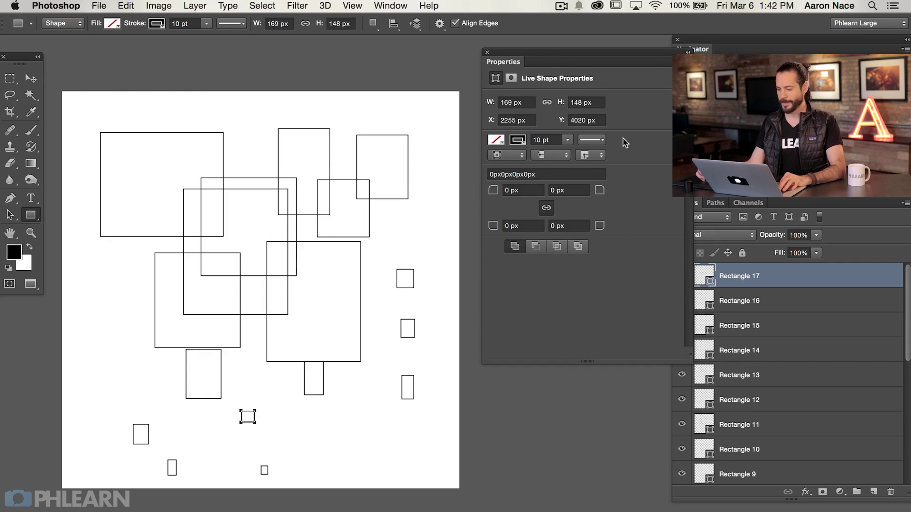
pyautogui.click(486, 52)
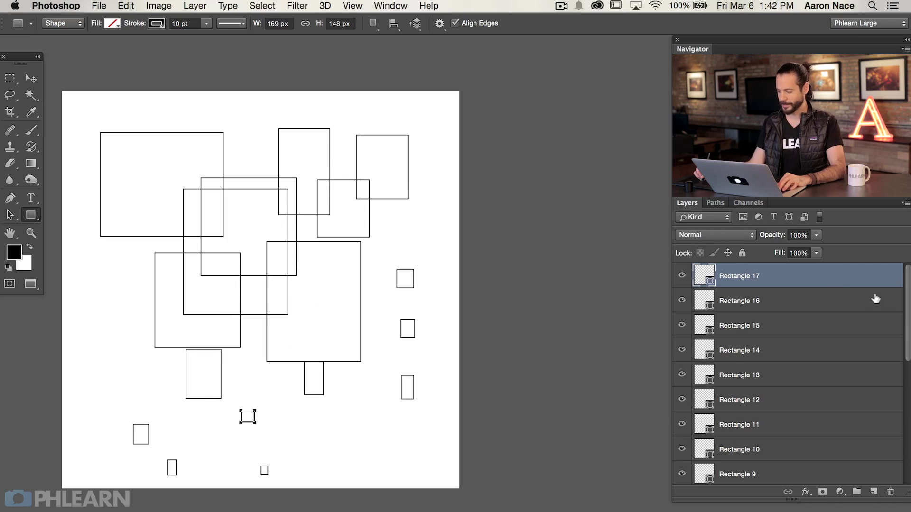
# Merge all the rectangle shape layers, Rectangle 1 through Rectangle 17, into one layer and rasterize it.
pyautogui.moveTo(907, 281); pyautogui.dragTo(905, 402)
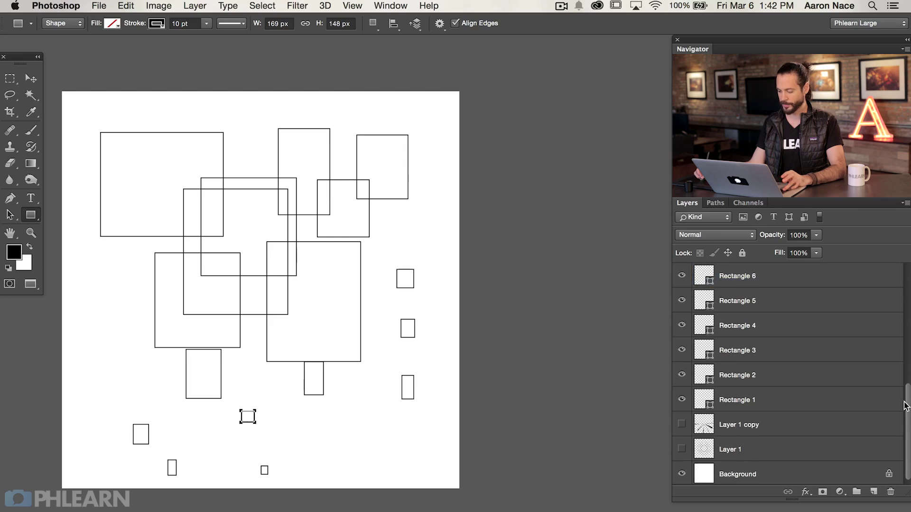
pyautogui.keyDown('shift'); pyautogui.click(783, 395); pyautogui.keyUp('shift')
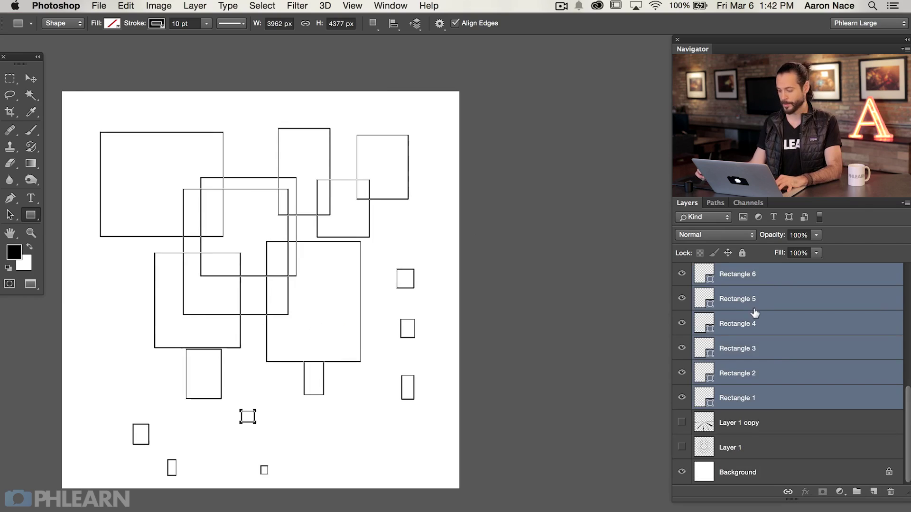
pyautogui.hotkey('ctrl', 'e')
pyautogui.rightClick(782, 275)
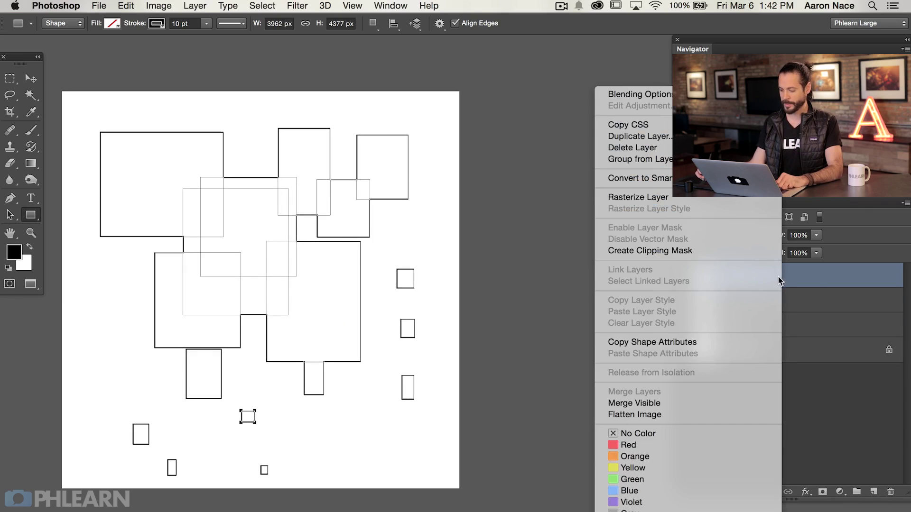
pyautogui.click(713, 198)
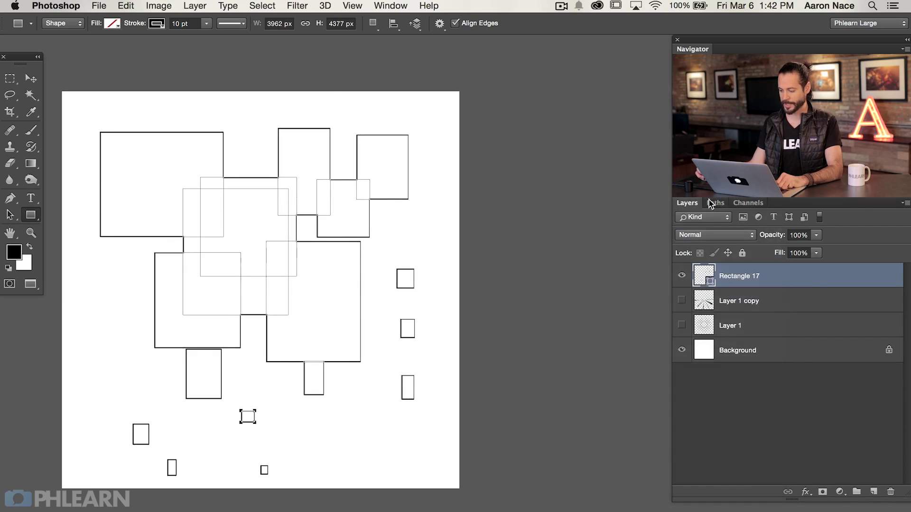
pyautogui.moveTo(376, 384); pyautogui.dragTo(426, 381)
pyautogui.press('v')
pyautogui.press('super+z')
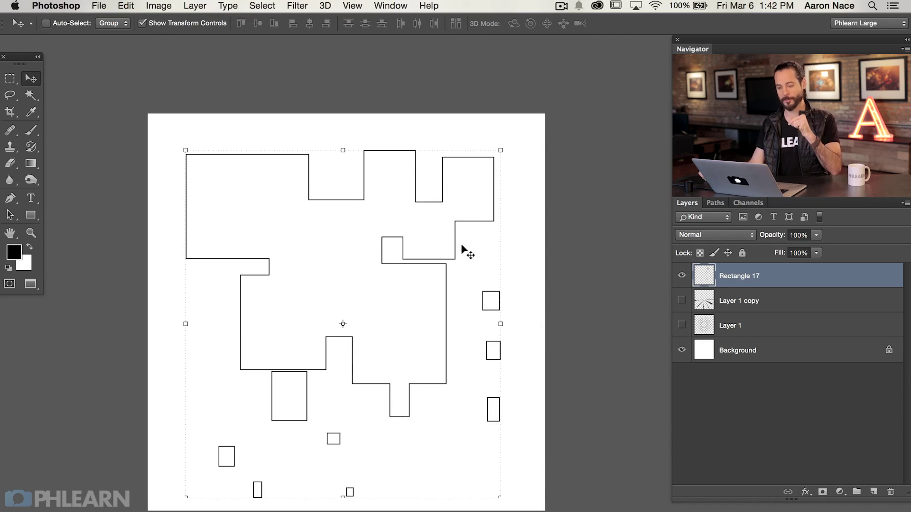
# Apply the Polar Coordinates distortion to the merged Rectangle 17 layer as Rectangular to Polar, checking it in a zoomed-out preview.
pyautogui.click(298, 5)
pyautogui.moveTo(331, 181)
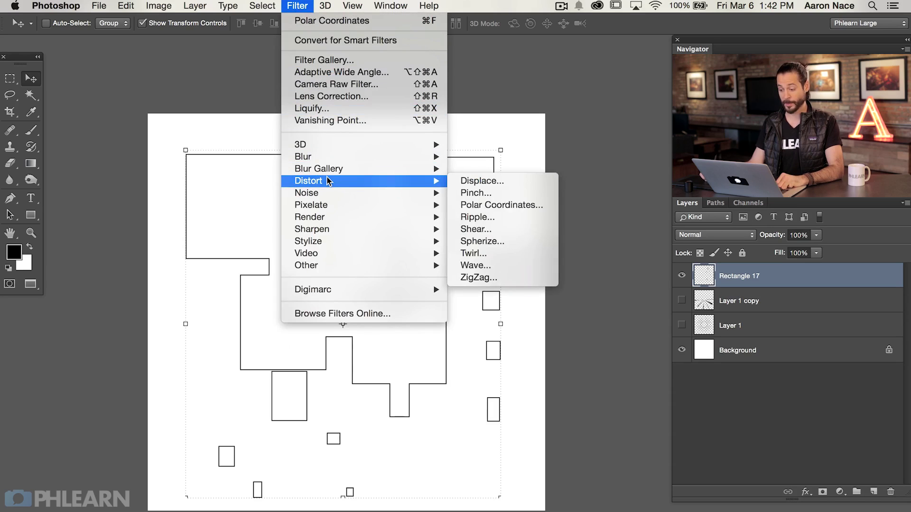
pyautogui.click(501, 205)
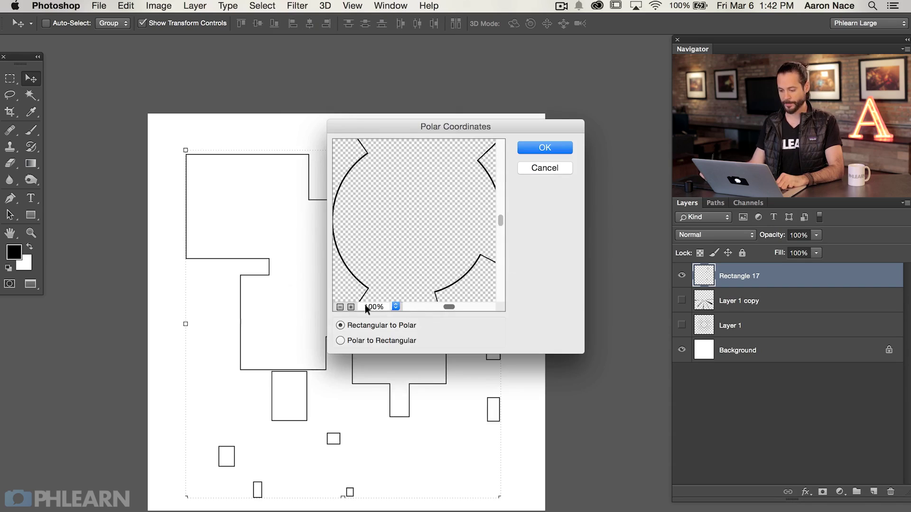
pyautogui.click(340, 307)
pyautogui.click(528, 143)
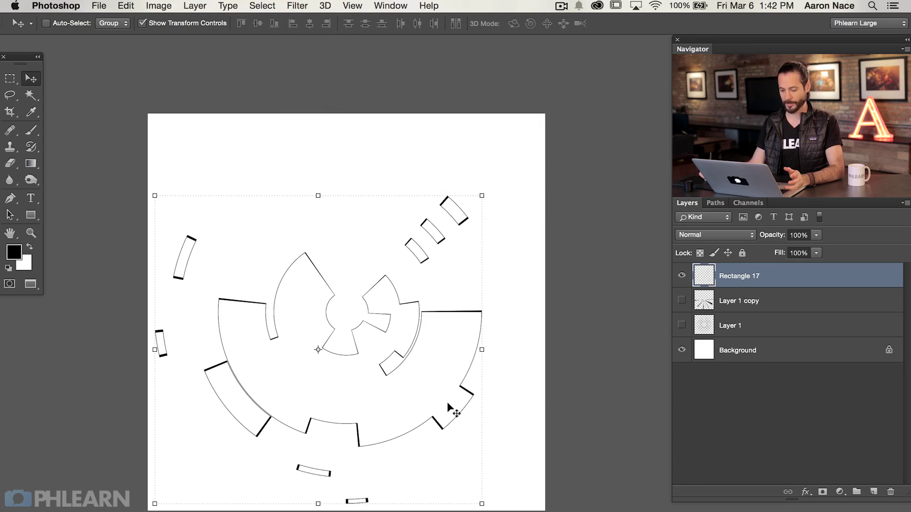
# Show Layer 1 and Layer 1 copy with the curved rectangles and toggle individual layers to compare the combined graphics.
pyautogui.click(682, 300)
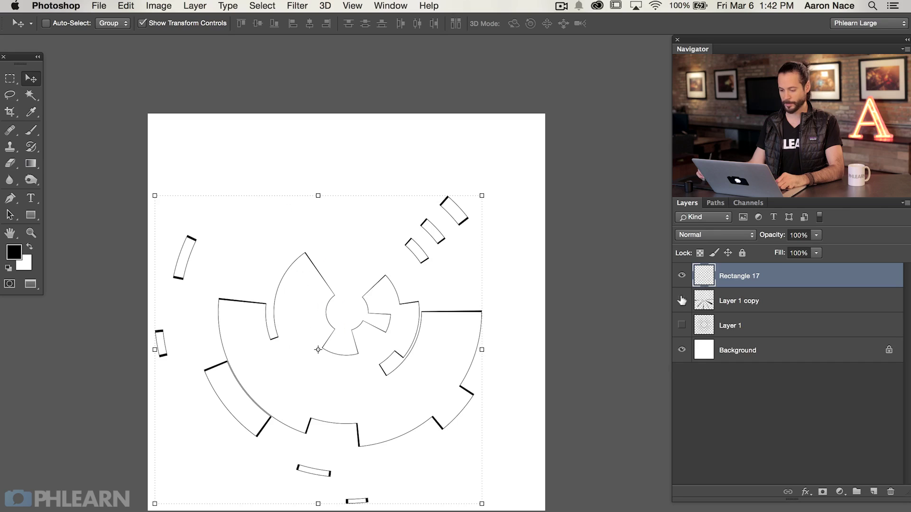
pyautogui.click(682, 325)
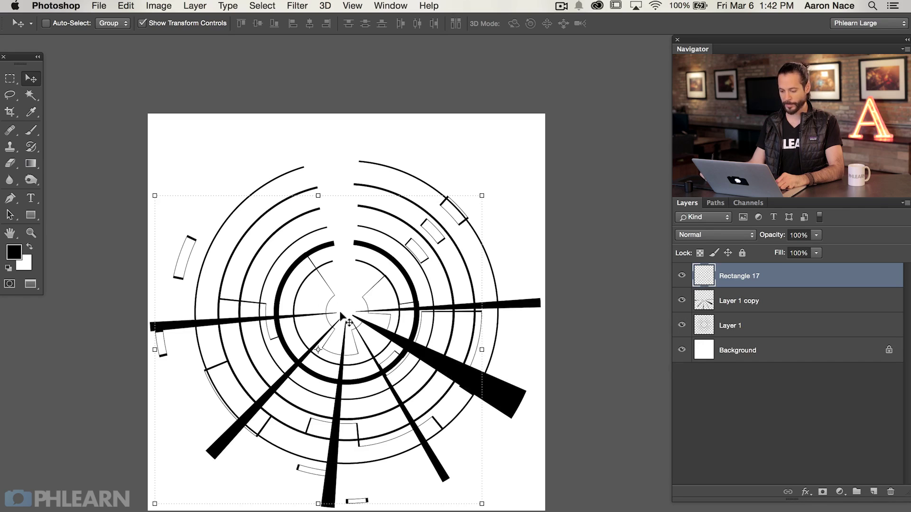
pyautogui.click(683, 300)
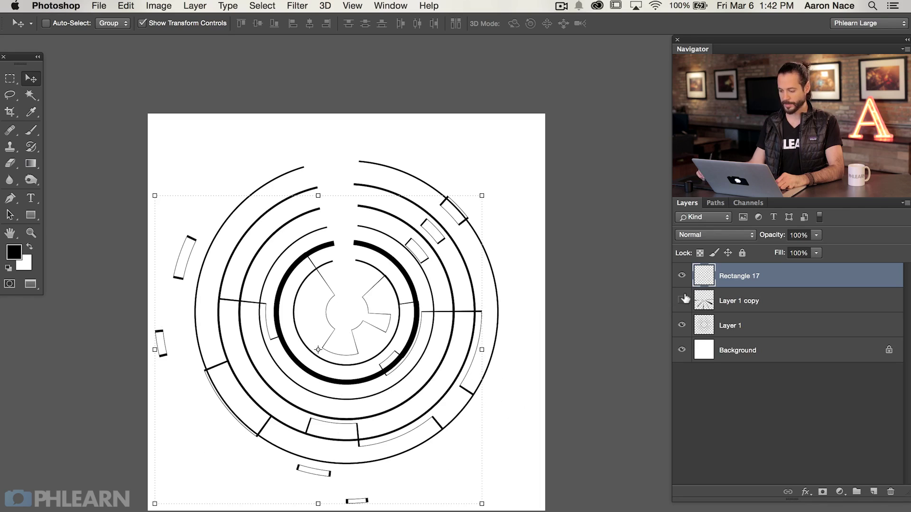
pyautogui.click(682, 274)
pyautogui.click(682, 275)
pyautogui.click(682, 300)
pyautogui.click(682, 323)
pyautogui.click(682, 321)
pyautogui.click(681, 319)
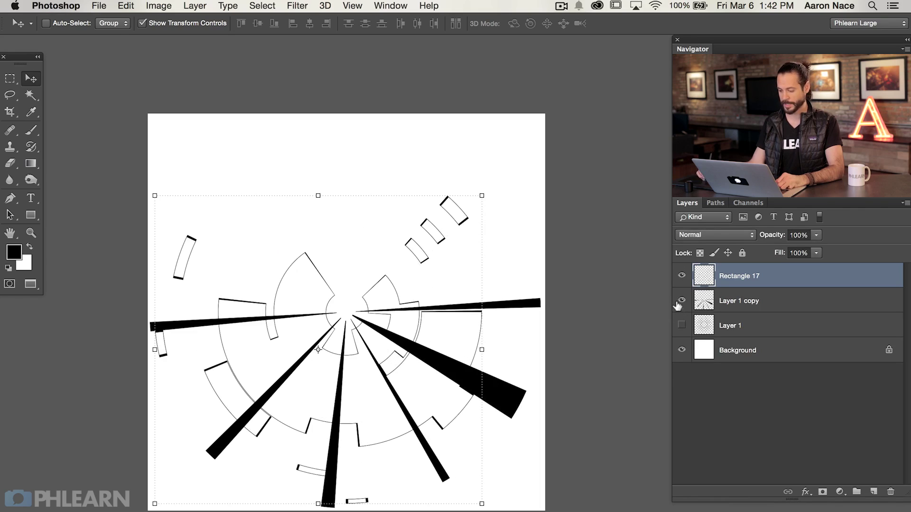
# Hide the curved rectangles on Rectangle 17 and the rays on Layer 1 copy, and add a new blank layer.
pyautogui.click(682, 275)
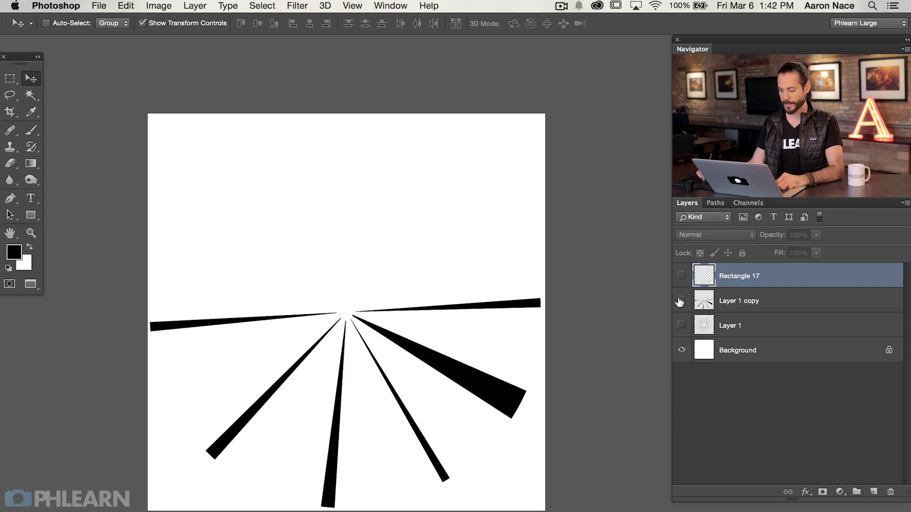
pyautogui.click(680, 302)
pyautogui.click(681, 275)
pyautogui.click(682, 275)
pyautogui.click(871, 490)
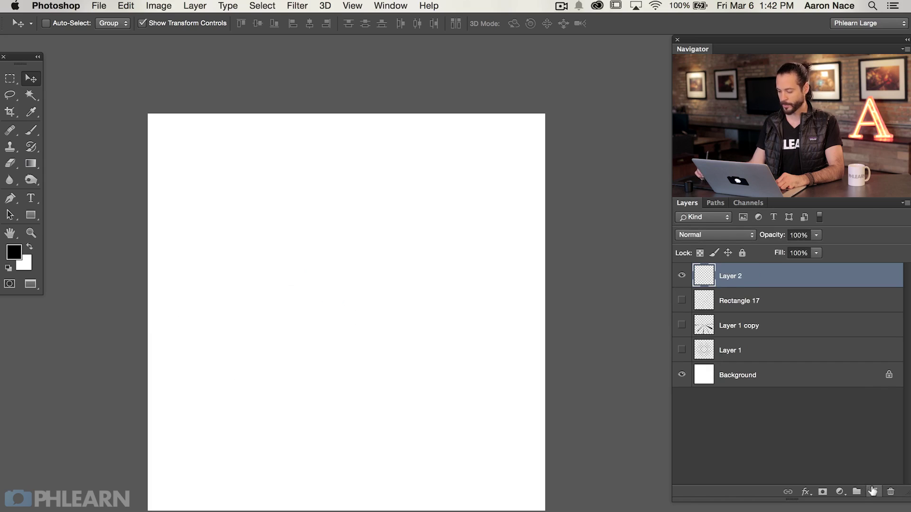
# Draw six separate outlined rectangles with a 10 pt black stroke and no fill, scattered around the middle of the canvas.
pyautogui.click(32, 214)
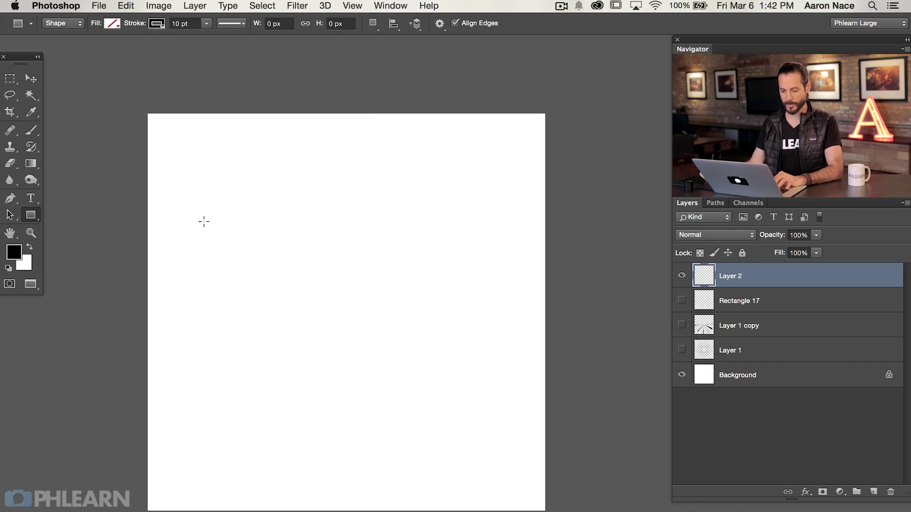
pyautogui.moveTo(253, 240); pyautogui.dragTo(300, 291)
pyautogui.moveTo(324, 256)
pyautogui.mouseDown()
pyautogui.moveTo(376, 298)
pyautogui.moveTo(375, 313)
pyautogui.mouseUp()
pyautogui.moveTo(384, 233); pyautogui.dragTo(422, 282)
pyautogui.moveTo(427, 319); pyautogui.dragTo(465, 372)
pyautogui.moveTo(384, 369); pyautogui.dragTo(417, 423)
pyautogui.moveTo(311, 353); pyautogui.dragTo(347, 398)
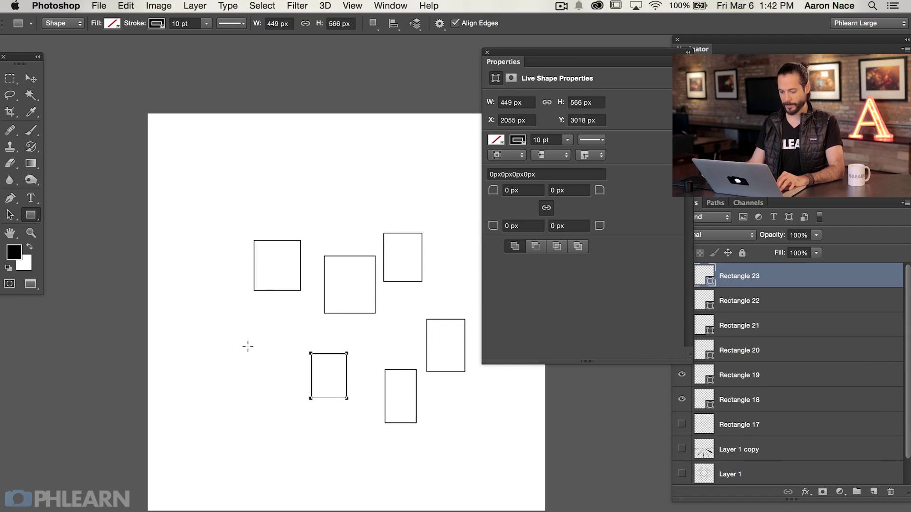
# Set the stroke width to 19.91 pt and draw eight more outlined rectangles of varied sizes around and overlapping the existing ones.
pyautogui.click(206, 25)
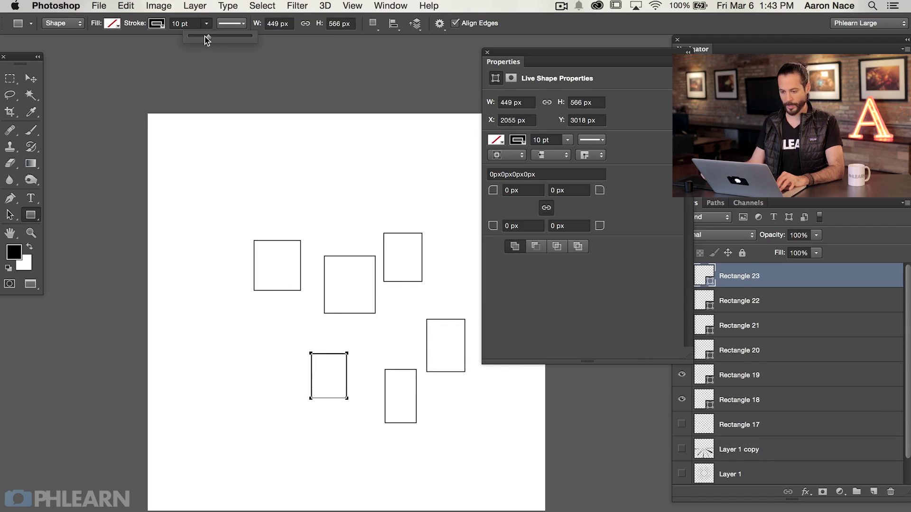
pyautogui.moveTo(215, 35); pyautogui.dragTo(217, 38)
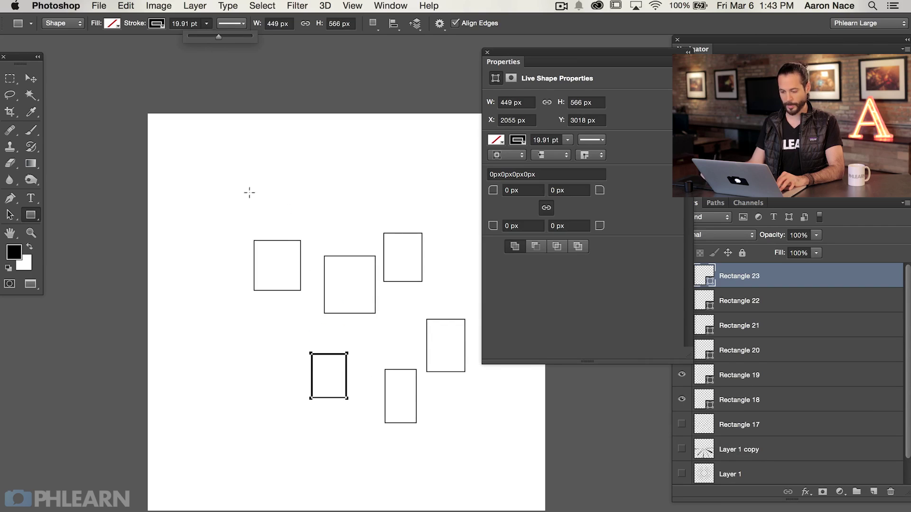
pyautogui.moveTo(268, 211); pyautogui.dragTo(303, 257)
pyautogui.moveTo(338, 170); pyautogui.dragTo(378, 235)
pyautogui.moveTo(419, 192); pyautogui.dragTo(467, 242)
pyautogui.moveTo(454, 329); pyautogui.dragTo(470, 335)
pyautogui.moveTo(354, 336); pyautogui.dragTo(391, 385)
pyautogui.moveTo(237, 285)
pyautogui.mouseDown()
pyautogui.moveTo(288, 343)
pyautogui.moveTo(308, 347)
pyautogui.mouseUp()
pyautogui.moveTo(245, 396); pyautogui.dragTo(308, 455)
pyautogui.moveTo(357, 436)
pyautogui.mouseDown()
pyautogui.moveTo(408, 466)
pyautogui.moveTo(407, 477)
pyautogui.mouseUp()
pyautogui.click(487, 53)
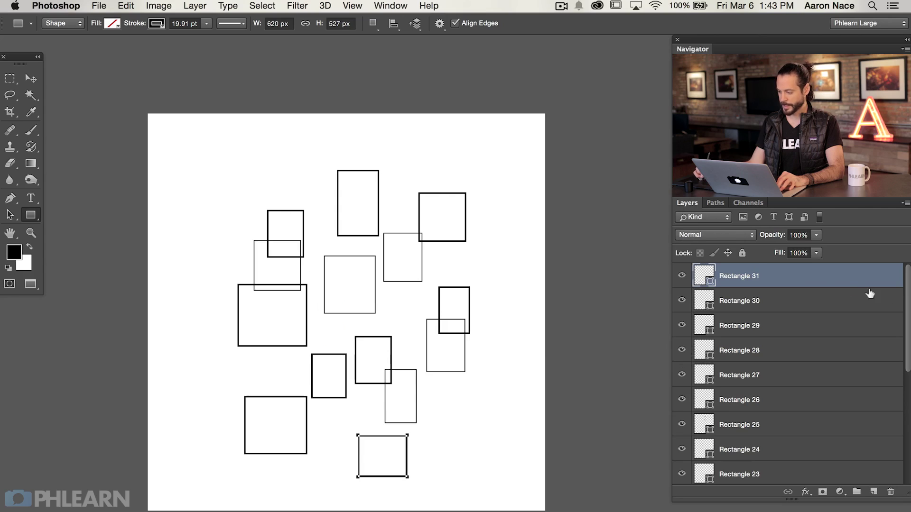
# Merge the shape layers Rectangle 18 through Rectangle 31 into one layer and rasterize it.
pyautogui.moveTo(907, 292); pyautogui.dragTo(906, 417)
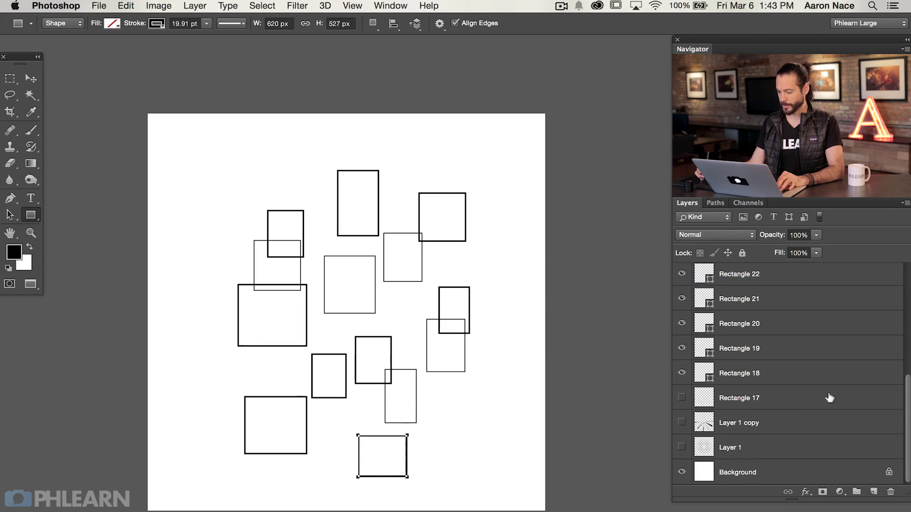
pyautogui.keyDown('shift'); pyautogui.click(807, 373); pyautogui.keyUp('shift')
pyautogui.press('super+e')
pyautogui.rightClick(783, 281)
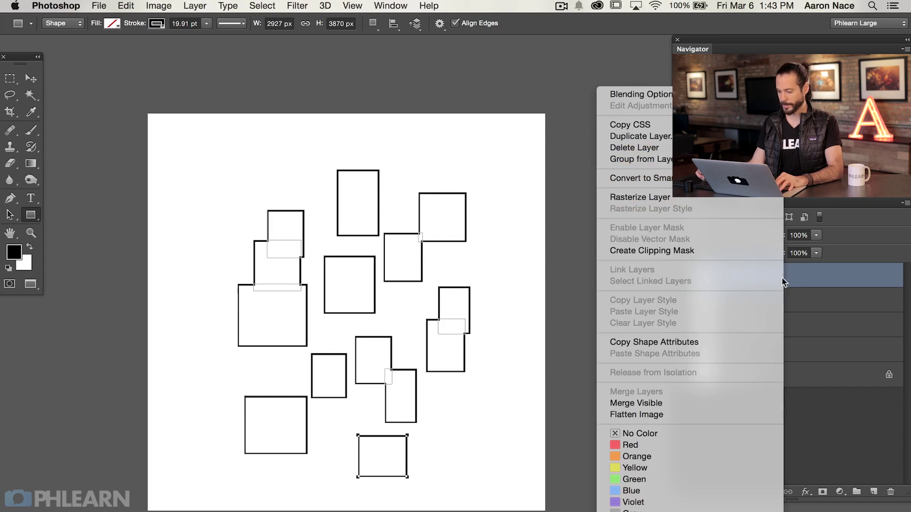
pyautogui.click(683, 200)
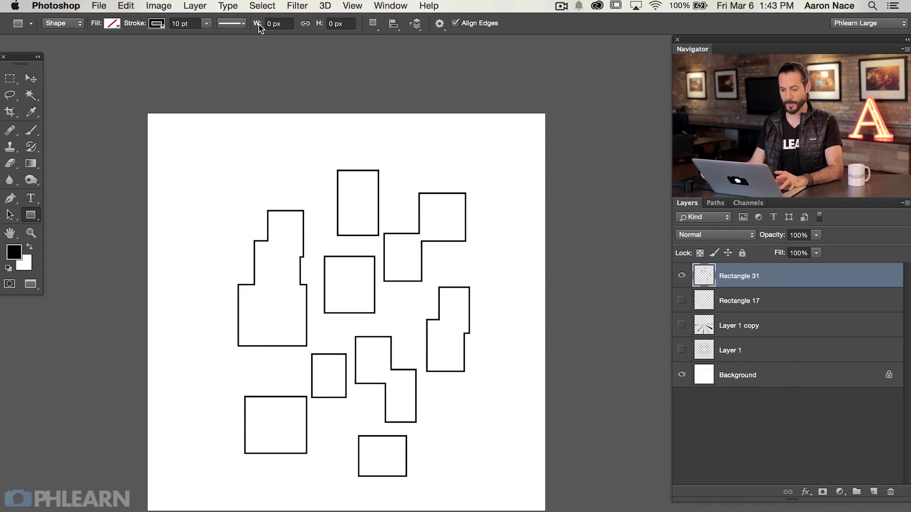
# Apply the Polar Coordinates distortion to the merged Rectangle 31 layer with the Rectangular to Polar option.
pyautogui.click(297, 5)
pyautogui.moveTo(377, 180)
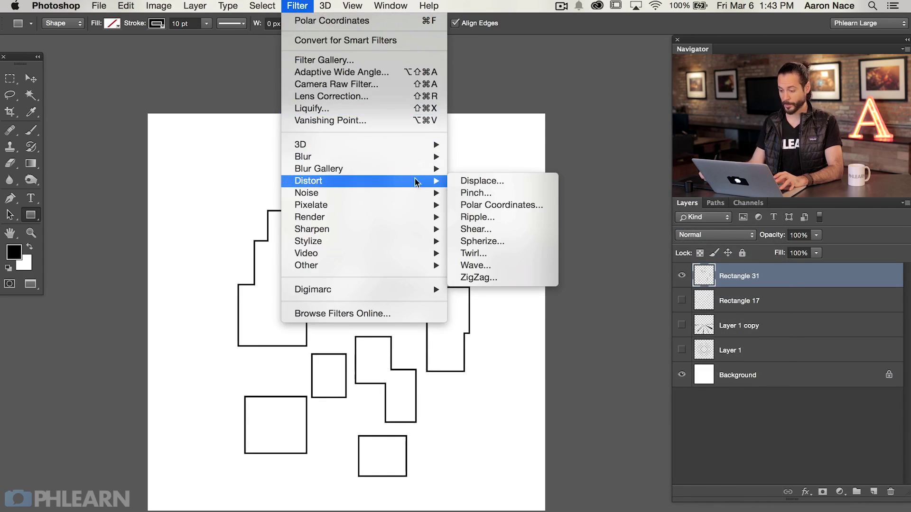
pyautogui.click(514, 205)
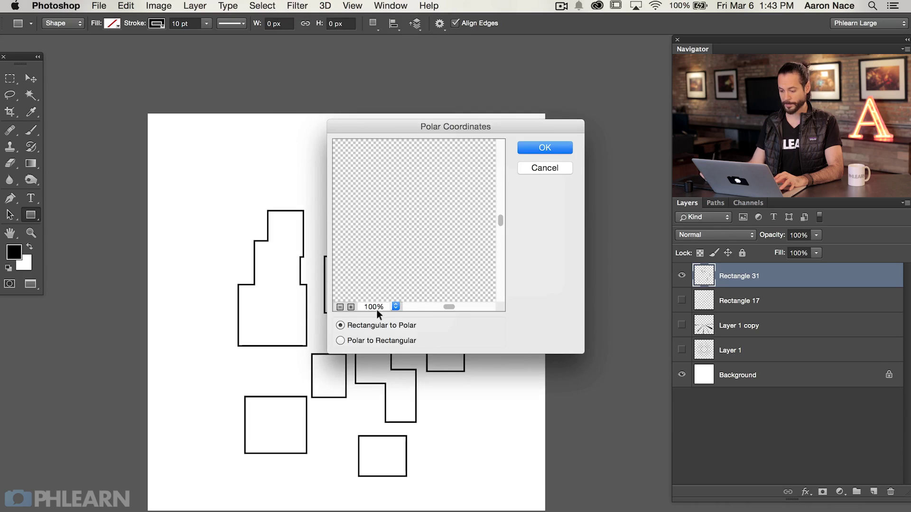
pyautogui.click(340, 306)
pyautogui.click(340, 306)
pyautogui.click(339, 306)
pyautogui.click(340, 306)
pyautogui.click(340, 306)
pyautogui.click(339, 306)
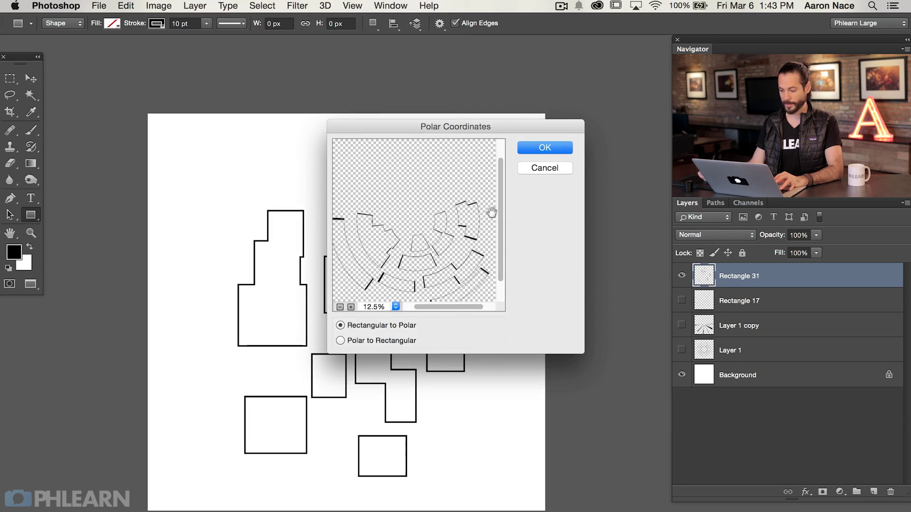
pyautogui.click(548, 143)
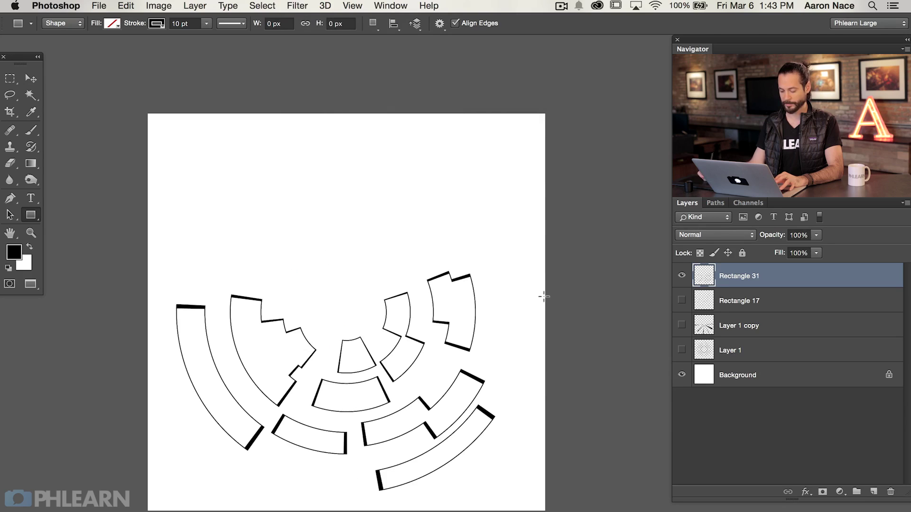
pyautogui.press('super+t')
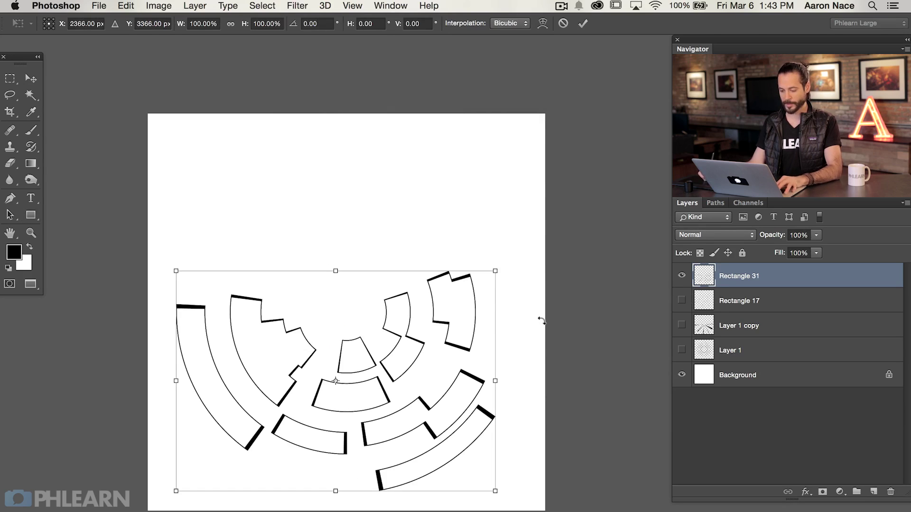
pyautogui.moveTo(541, 342); pyautogui.dragTo(270, 383)
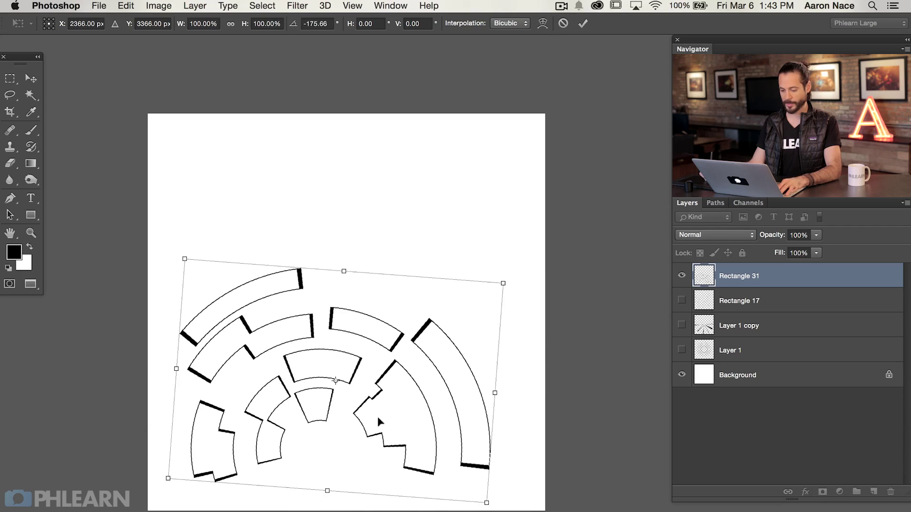
pyautogui.press('Return')
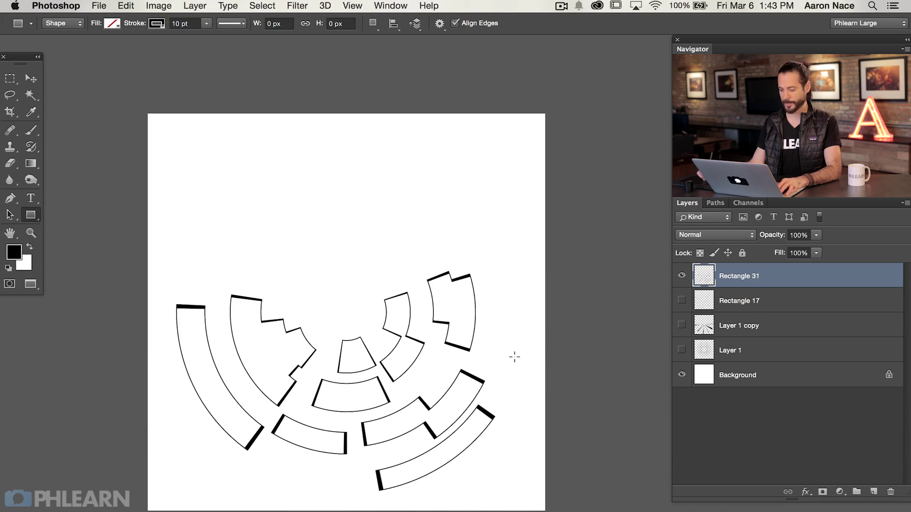
# Show Rectangle 17, Layer 1 copy and Layer 1 to view the combined circular graphics, and hide the graphic layers again.
pyautogui.click(682, 300)
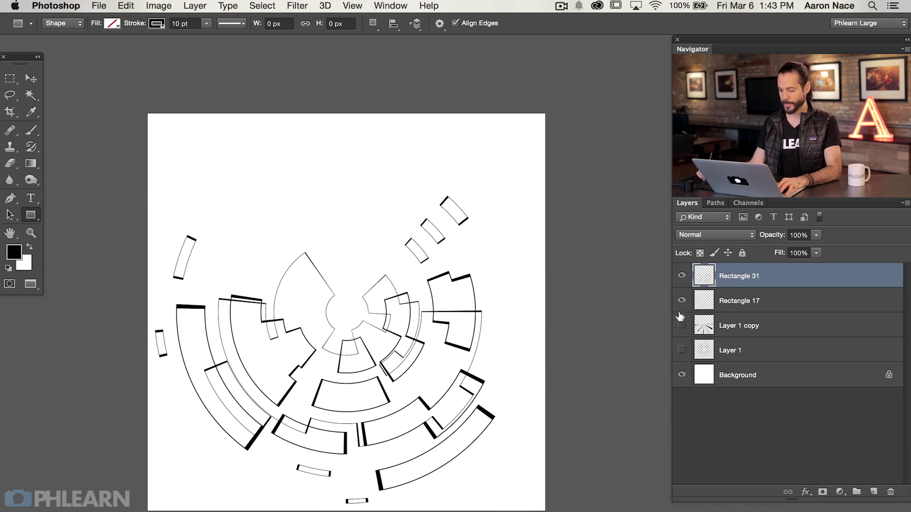
pyautogui.click(681, 325)
pyautogui.click(682, 350)
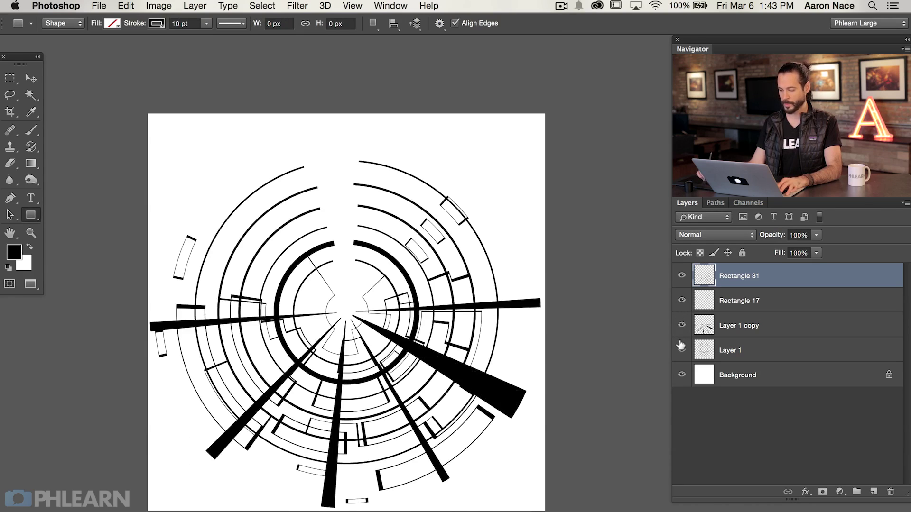
pyautogui.click(681, 349)
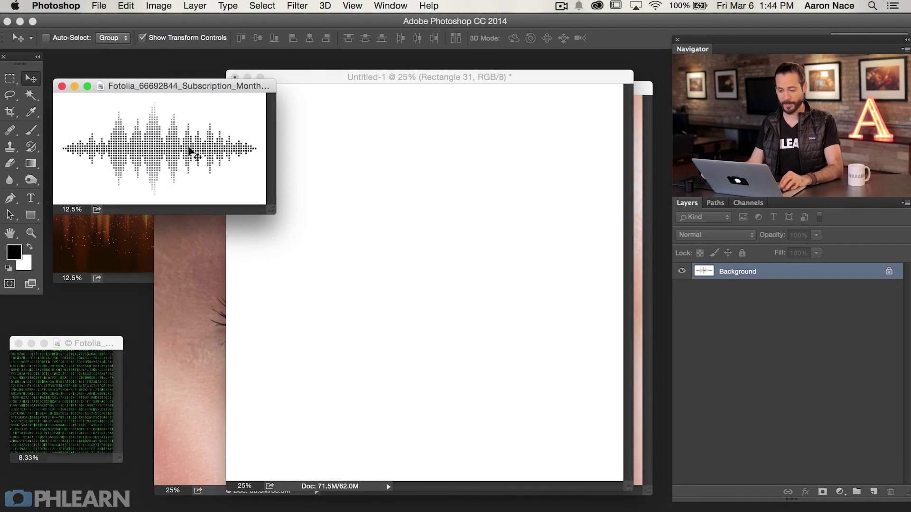
# Copy the dotted waveform and the orange glow image into Untitled-1, scaling the glow image to 131.01% to fill the canvas.
pyautogui.moveTo(204, 147); pyautogui.dragTo(379, 223)
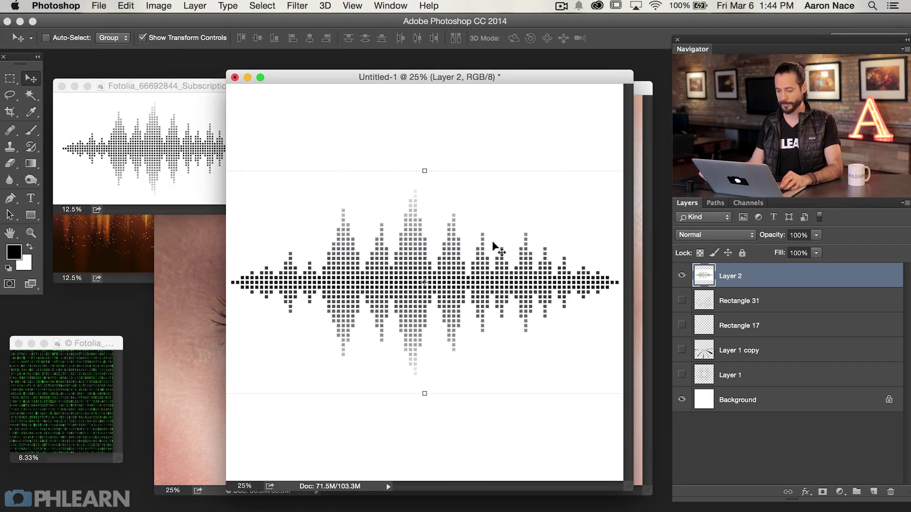
pyautogui.click(112, 232)
pyautogui.moveTo(141, 196); pyautogui.dragTo(414, 226)
pyautogui.moveTo(578, 436); pyautogui.dragTo(637, 474)
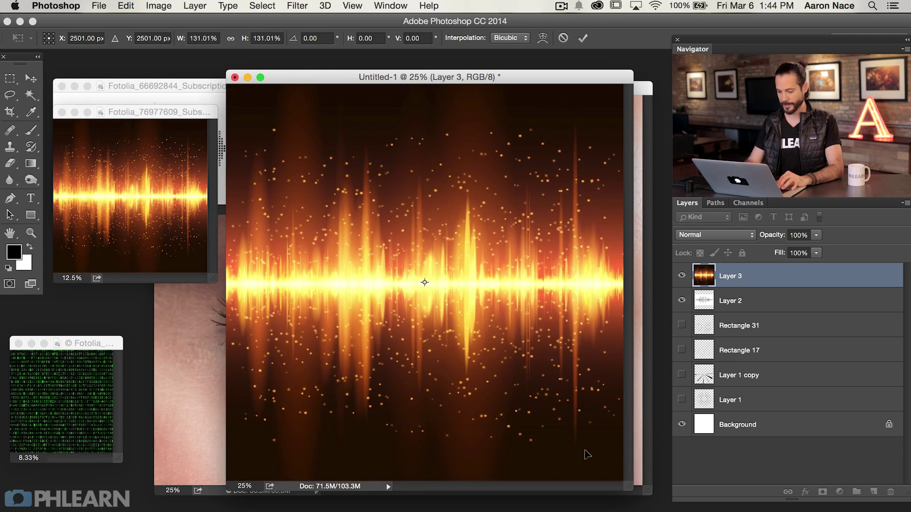
pyautogui.press('Return')
pyautogui.press('f')
pyautogui.moveTo(455, 352); pyautogui.dragTo(359, 356)
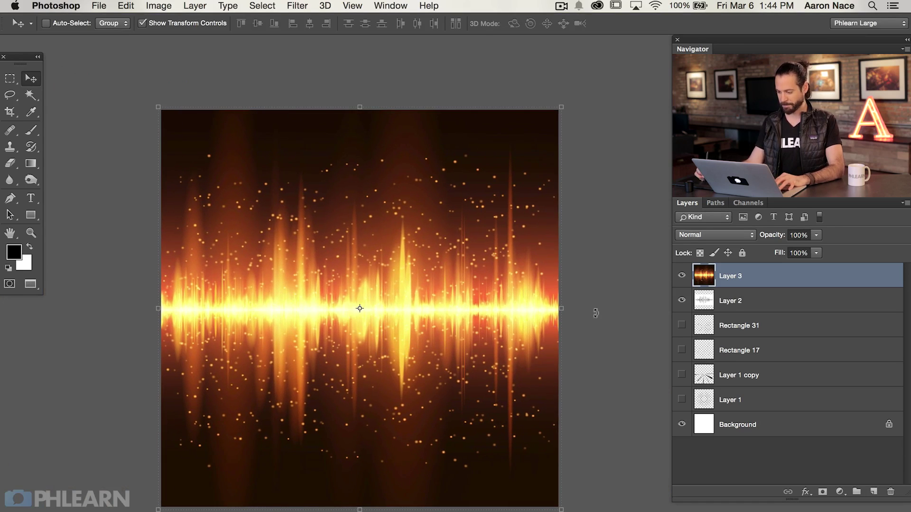
# Hide the orange glow on Layer 3 and select the dotted waveform on Layer 2, leaving only it visible over the background.
pyautogui.click(682, 276)
pyautogui.click(744, 301)
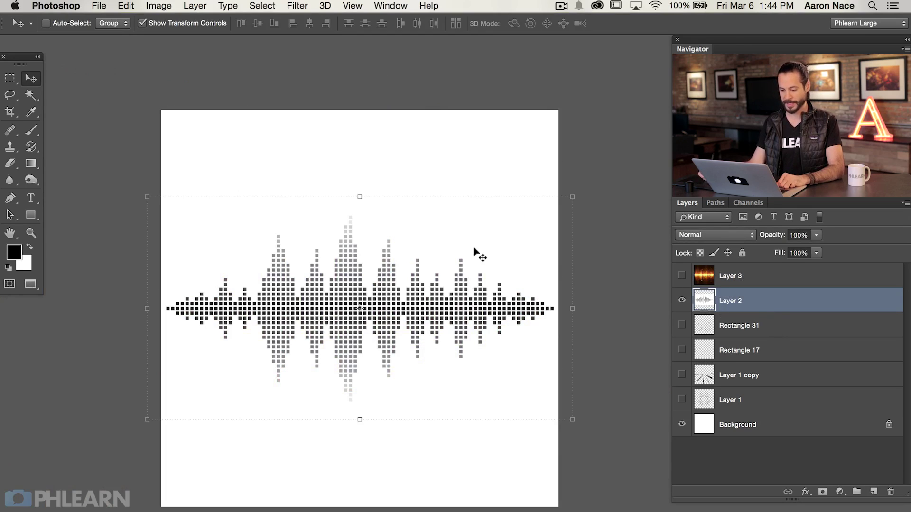
pyautogui.click(682, 324)
pyautogui.click(678, 301)
pyautogui.click(681, 301)
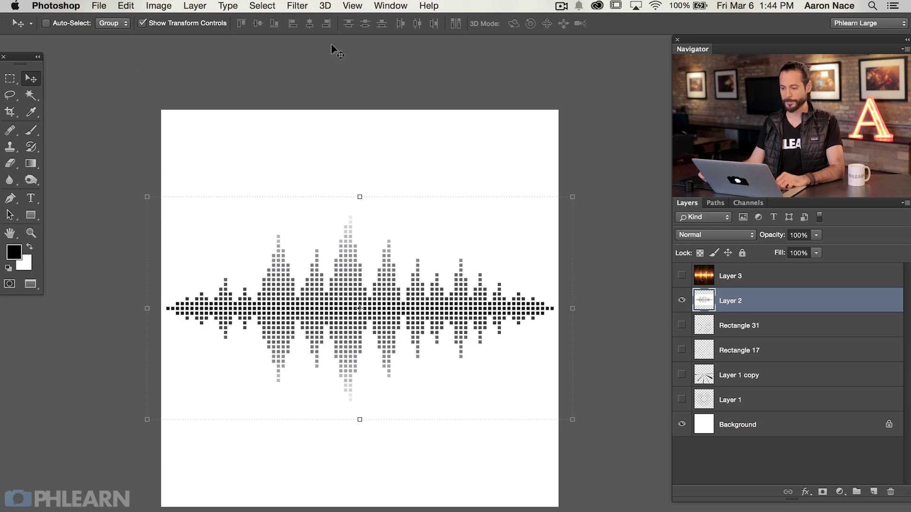
pyautogui.click(299, 6)
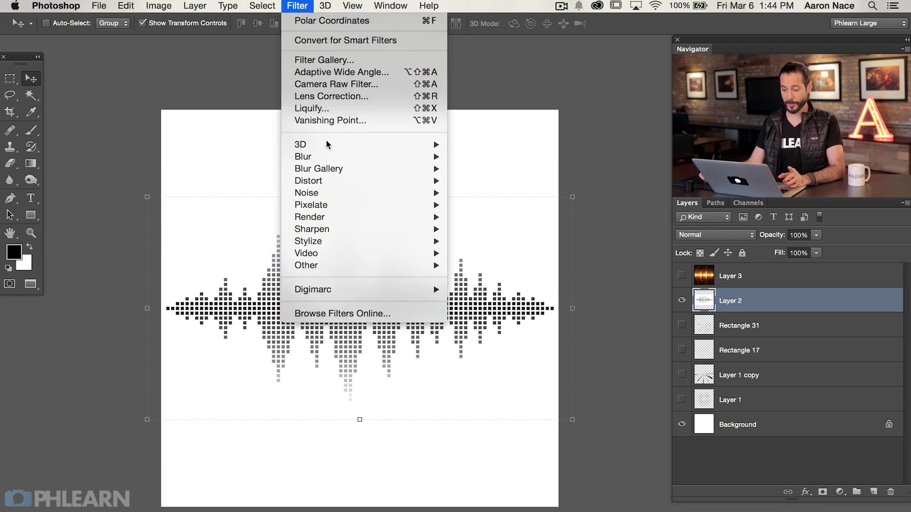
pyautogui.moveTo(410, 183)
pyautogui.click(476, 193)
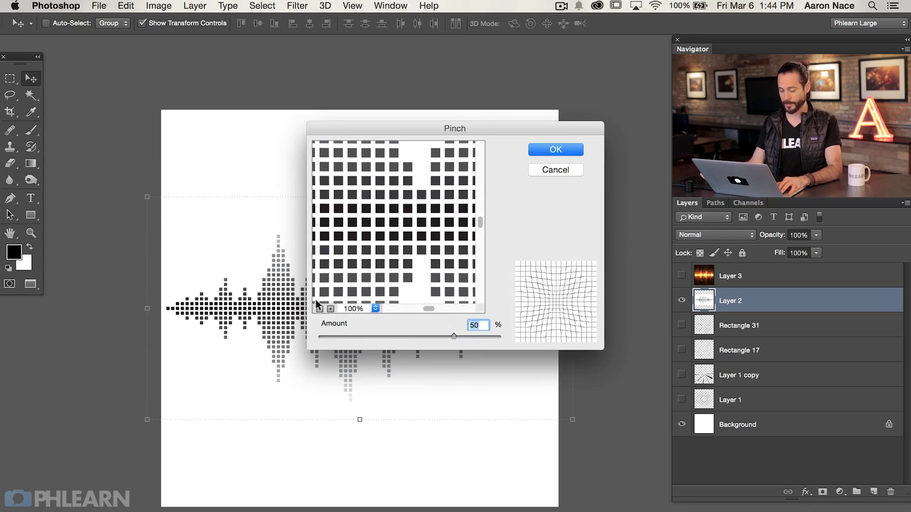
pyautogui.press('Escape')
# Bend the dotted waveform on Layer 2 into a ring with the Polar Coordinates filter set to Rectangular to Polar.
pyautogui.click(293, 5)
pyautogui.moveTo(327, 182)
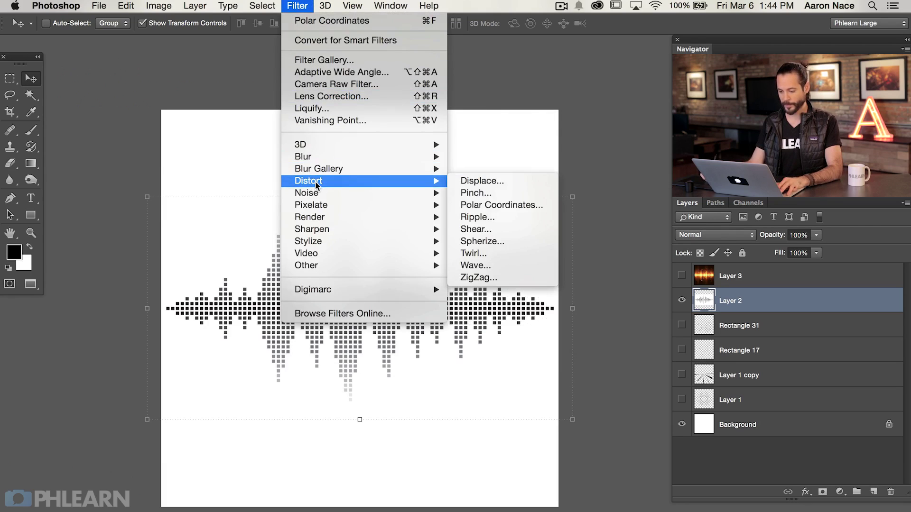
pyautogui.click(499, 207)
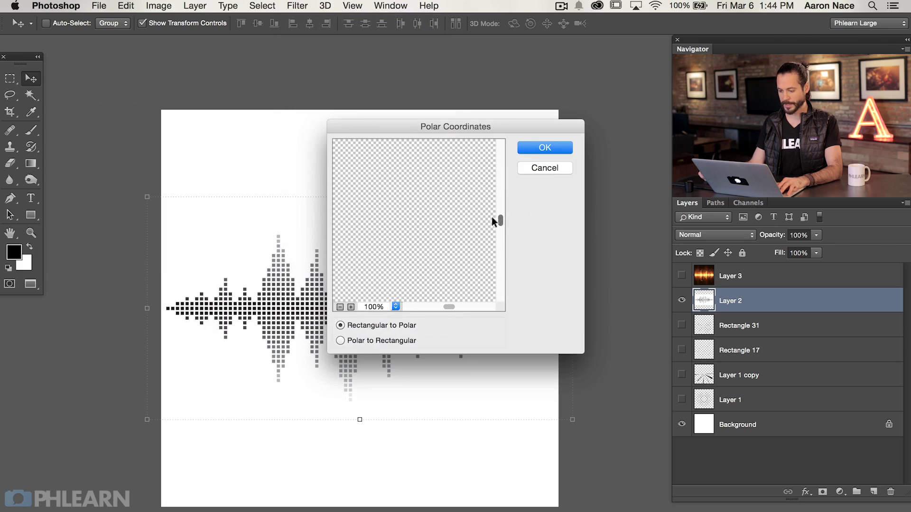
pyautogui.click(340, 307)
pyautogui.click(339, 307)
pyautogui.click(340, 307)
pyautogui.click(340, 307)
pyautogui.click(340, 307)
pyautogui.click(339, 307)
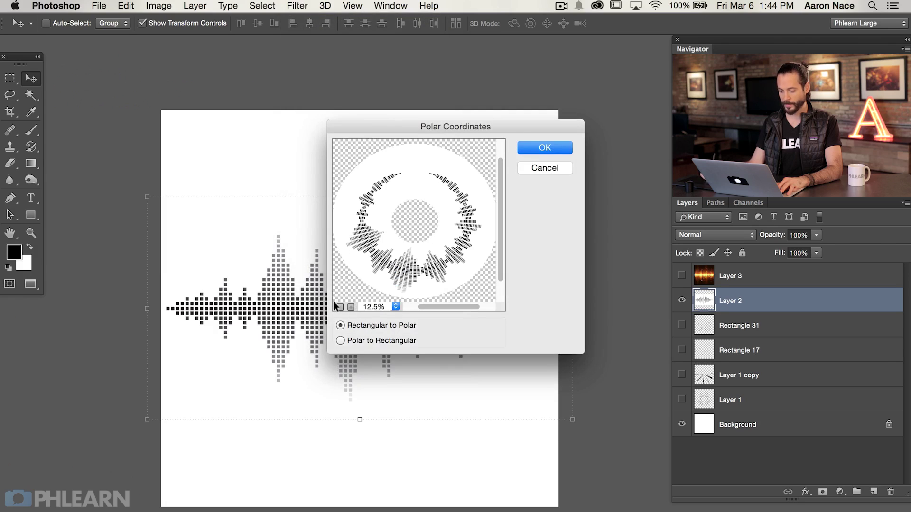
pyautogui.click(544, 147)
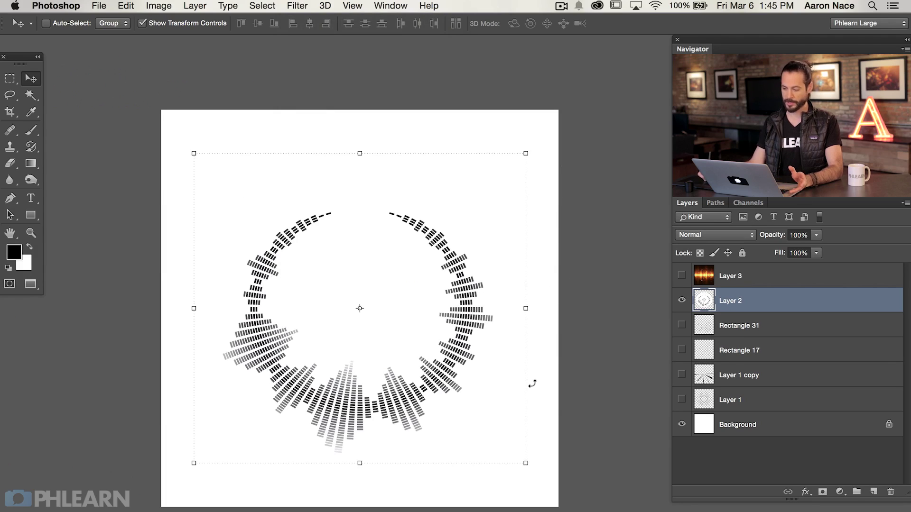
# Show Layer 1 copy, Rectangle 17 and Rectangle 31 together with the waveform ring to compare them, and hide them again.
pyautogui.click(682, 373)
pyautogui.click(681, 348)
pyautogui.click(681, 326)
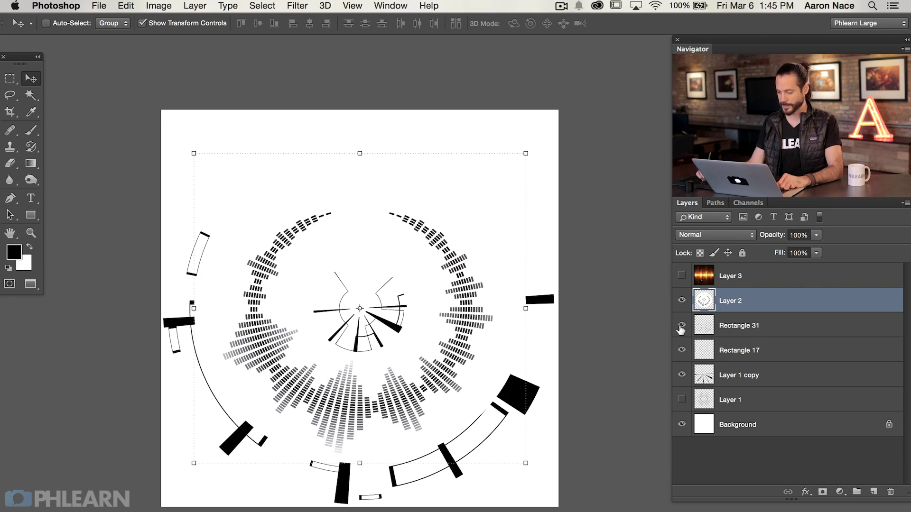
pyautogui.click(681, 374)
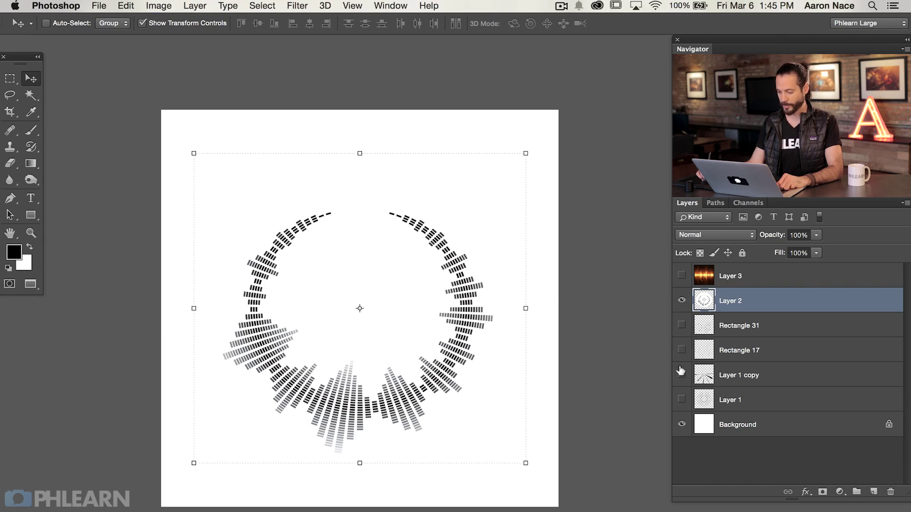
# Hide the waveform ring on Layer 2, and show and select the orange glow on Layer 3.
pyautogui.click(682, 297)
pyautogui.click(682, 298)
pyautogui.click(682, 297)
pyautogui.click(681, 273)
pyautogui.click(740, 273)
pyautogui.click(740, 275)
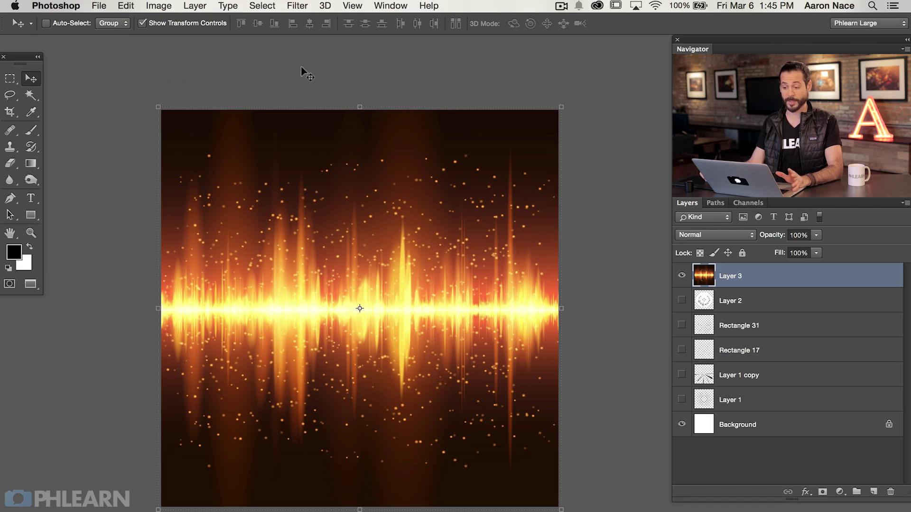
# Bend the orange glow on Layer 3 into a ring with the Polar Coordinates filter set to Rectangular to Polar.
pyautogui.click(298, 7)
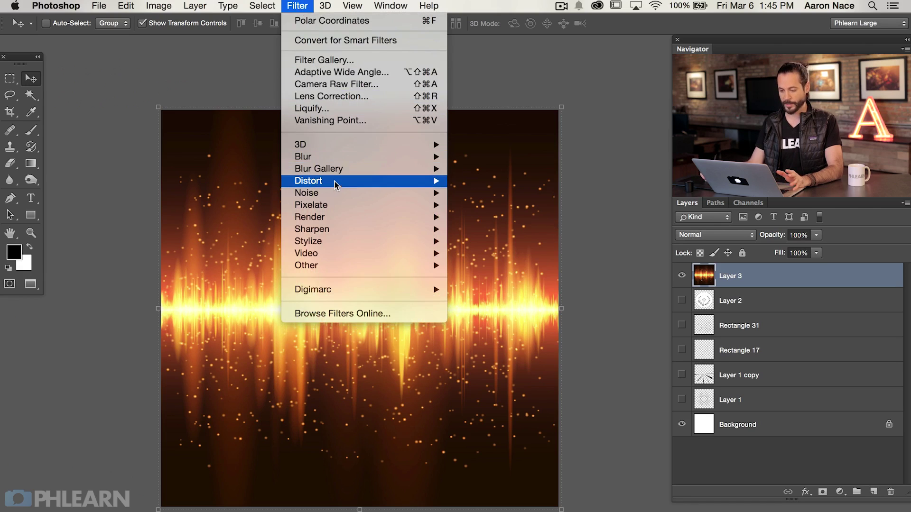
pyautogui.moveTo(335, 185)
pyautogui.click(544, 205)
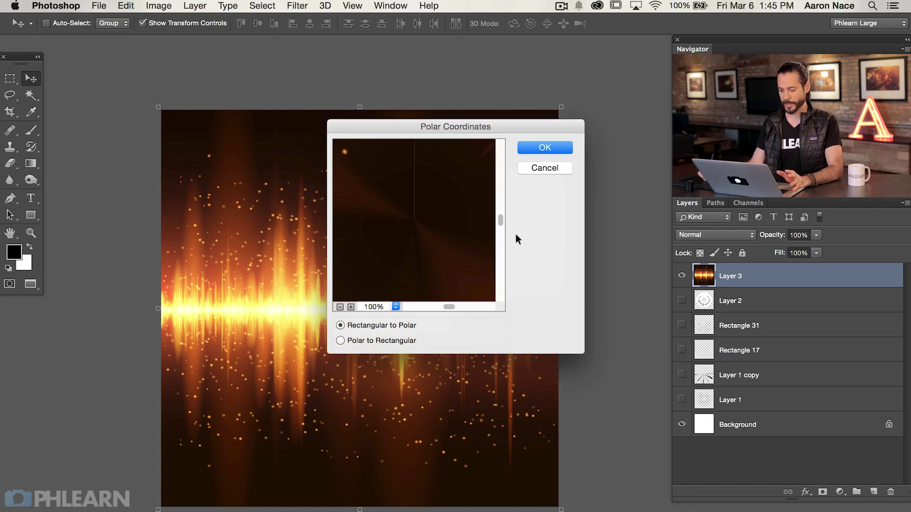
pyautogui.click(339, 307)
pyautogui.click(339, 307)
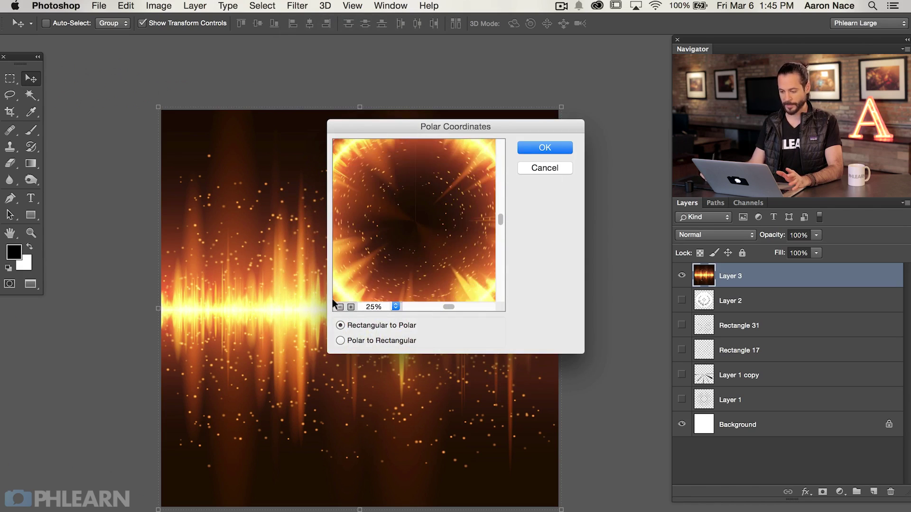
pyautogui.click(339, 307)
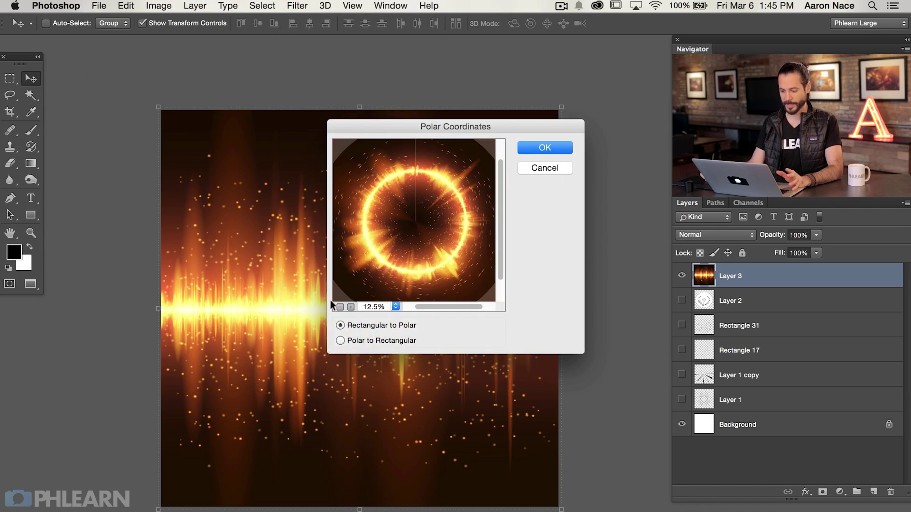
pyautogui.click(533, 146)
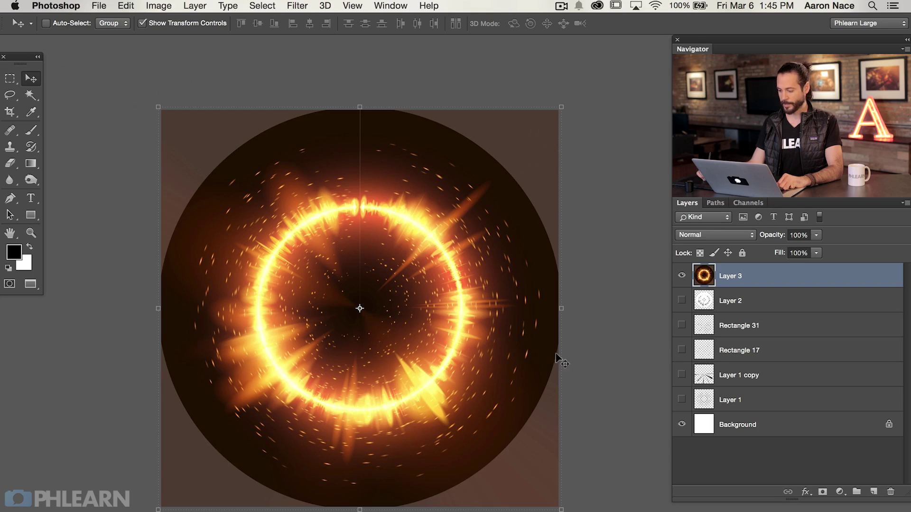
# Toggle the visibility of the orange ring on Layer 3 to inspect it against the background.
pyautogui.click(681, 275)
pyautogui.click(680, 274)
pyautogui.click(681, 274)
pyautogui.click(681, 275)
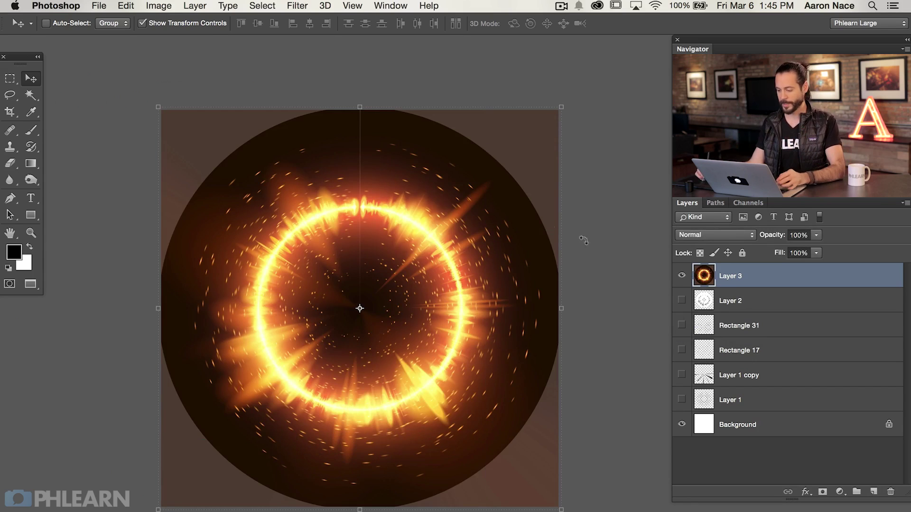
# Show all the graphic layers, then group Layer 3 through Layer 1 and name the group Eye Effects.
pyautogui.click(680, 275)
pyautogui.click(681, 276)
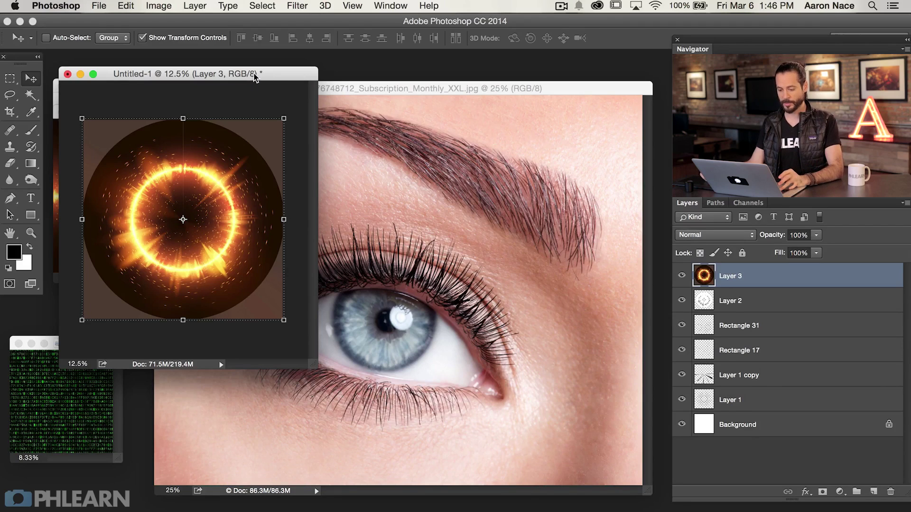
pyautogui.keyDown('shift'); pyautogui.click(769, 399); pyautogui.keyUp('shift')
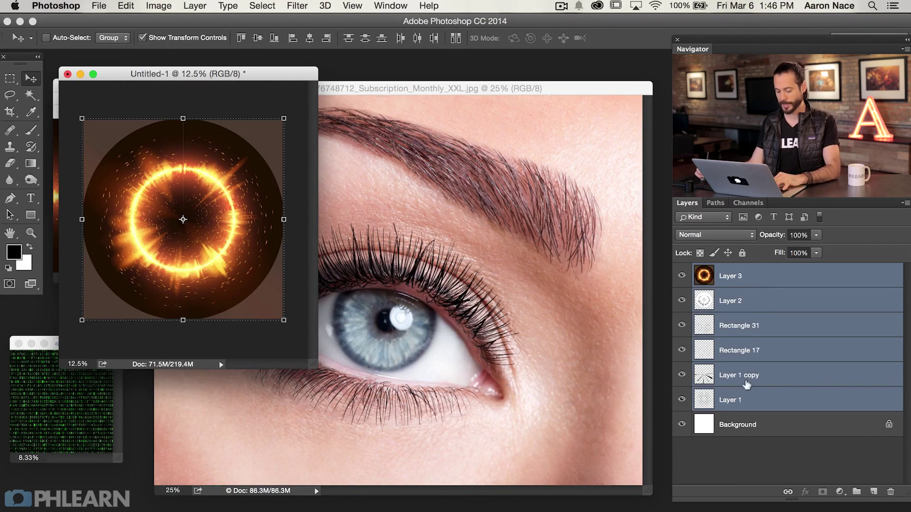
pyautogui.press('super+g')
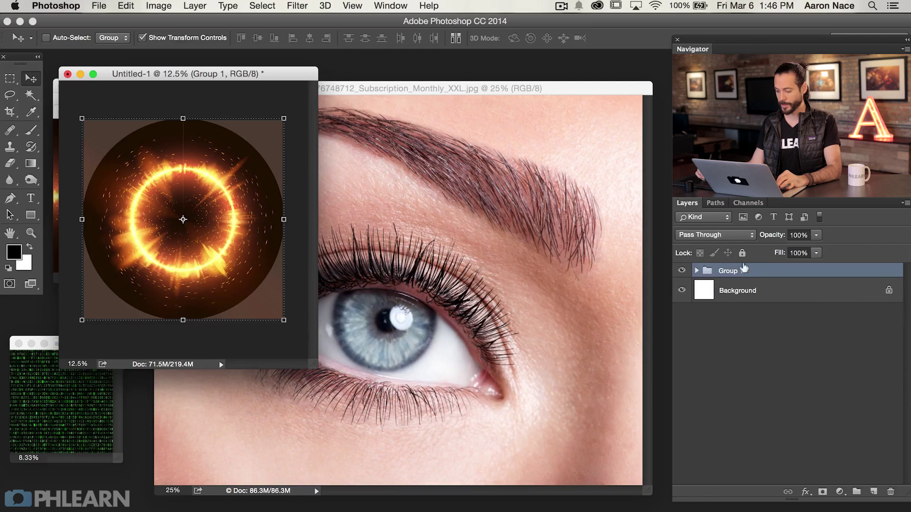
pyautogui.doubleClick(729, 270)
pyautogui.write('Eye Effects')
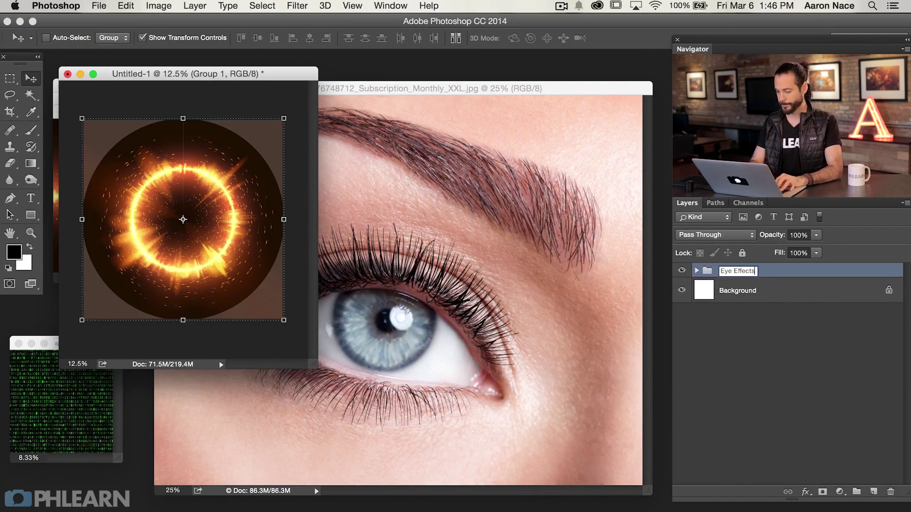
pyautogui.press('Return')
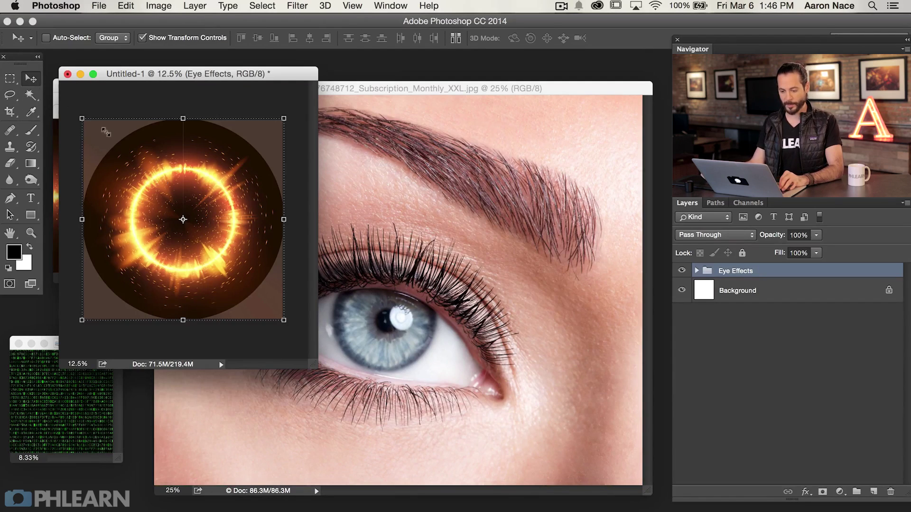
# Copy the Eye Effects group into the eye photo and centre it on the pupil, using 65% opacity for placement and restoring 100%.
pyautogui.moveTo(212, 243); pyautogui.dragTo(446, 313)
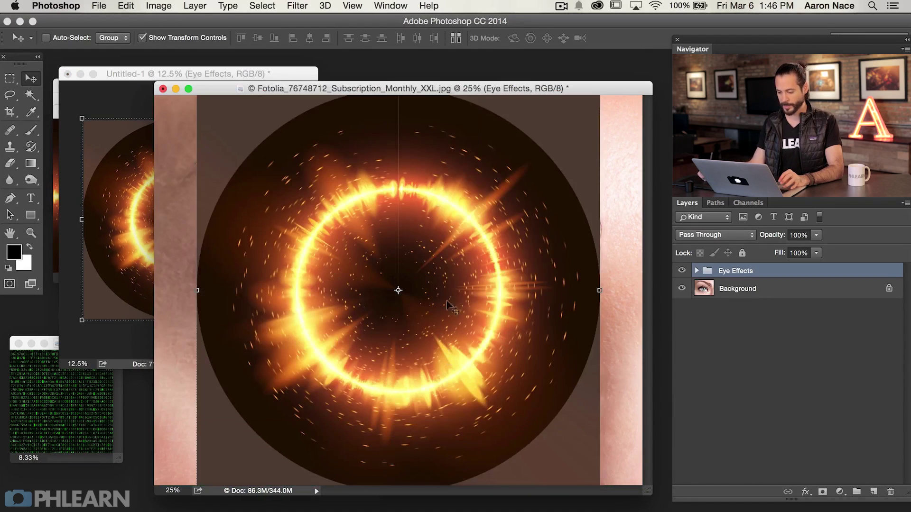
pyautogui.moveTo(772, 234); pyautogui.dragTo(752, 237)
pyautogui.moveTo(520, 287); pyautogui.dragTo(511, 316)
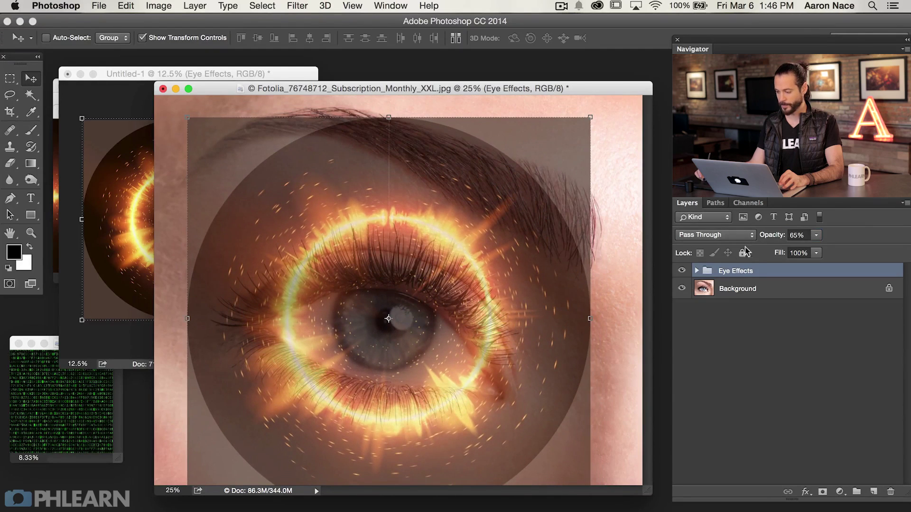
pyautogui.moveTo(764, 234); pyautogui.dragTo(870, 244)
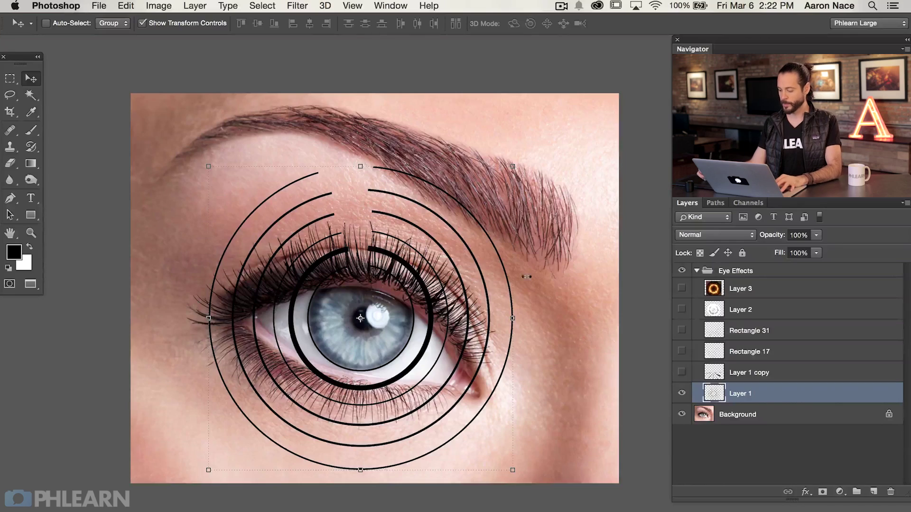
# Invert the black circles on Layer 1 to white and toggle the layer's visibility to compare them with the photo.
pyautogui.click(682, 392)
pyautogui.click(682, 392)
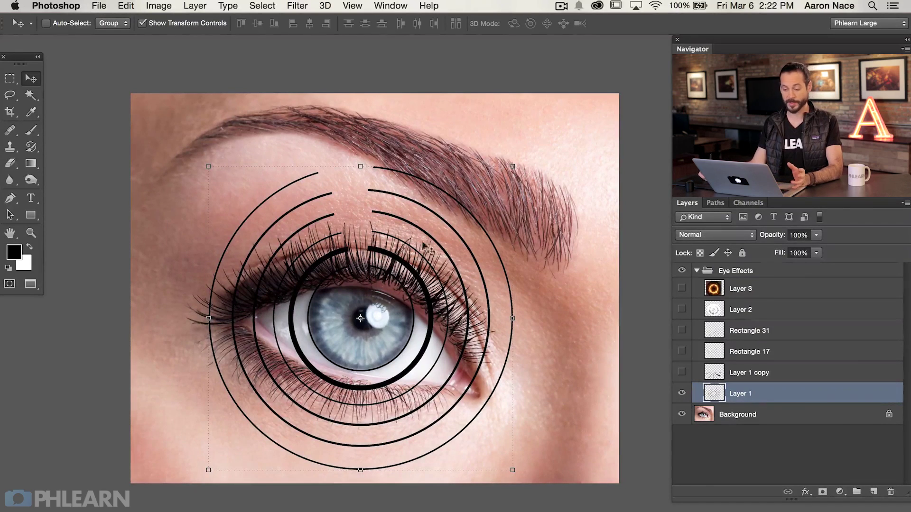
pyautogui.press('super')
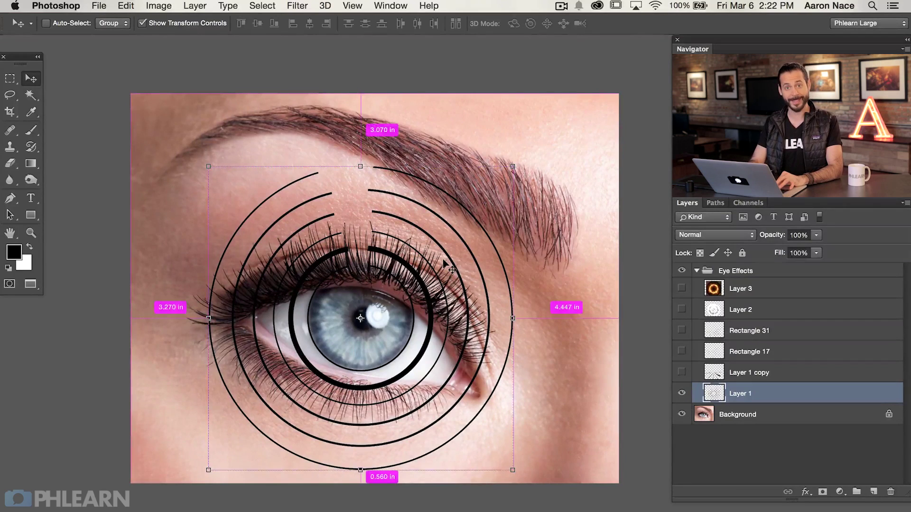
pyautogui.press('super+i')
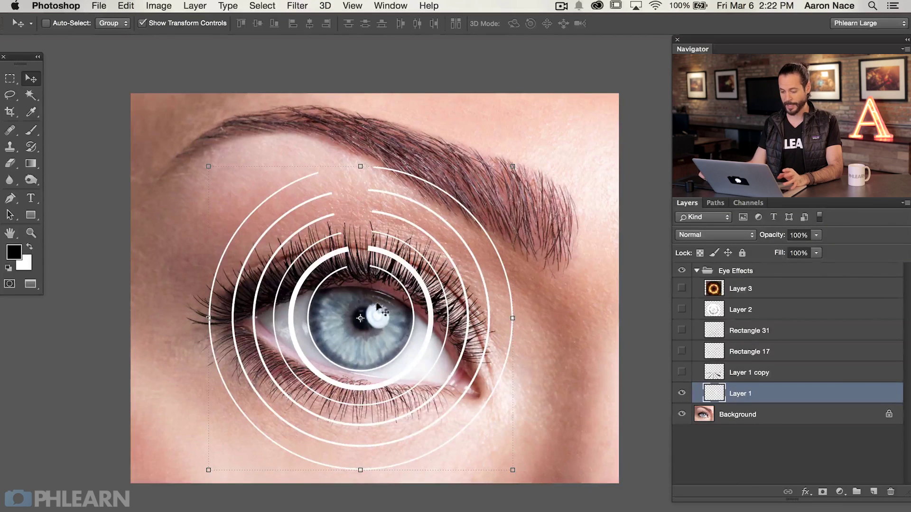
pyautogui.click(679, 391)
pyautogui.click(677, 392)
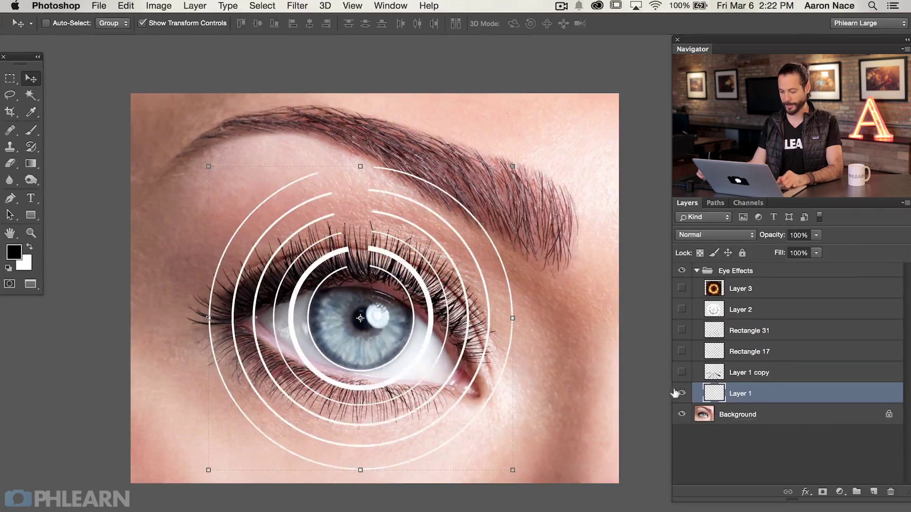
# Set Layer 1's blend mode to Soft Light and compare the photo with and without the circles.
pyautogui.click(698, 235)
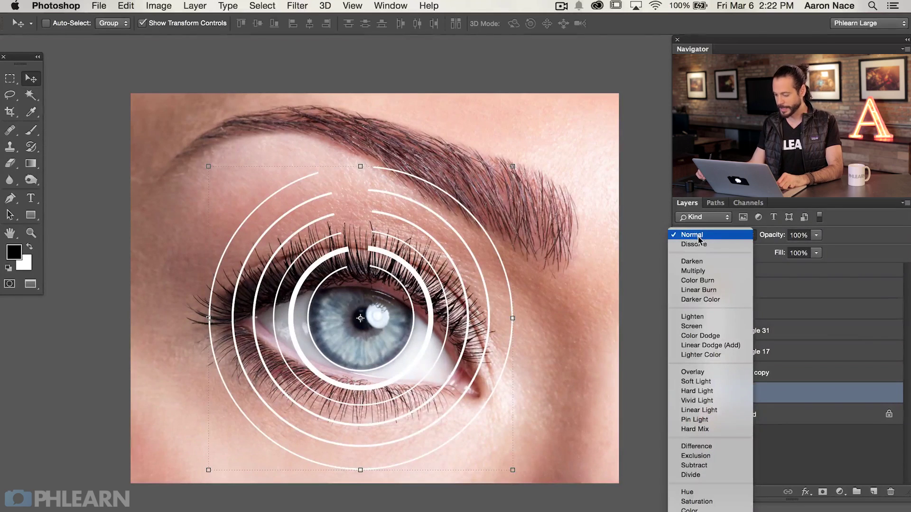
pyautogui.click(709, 382)
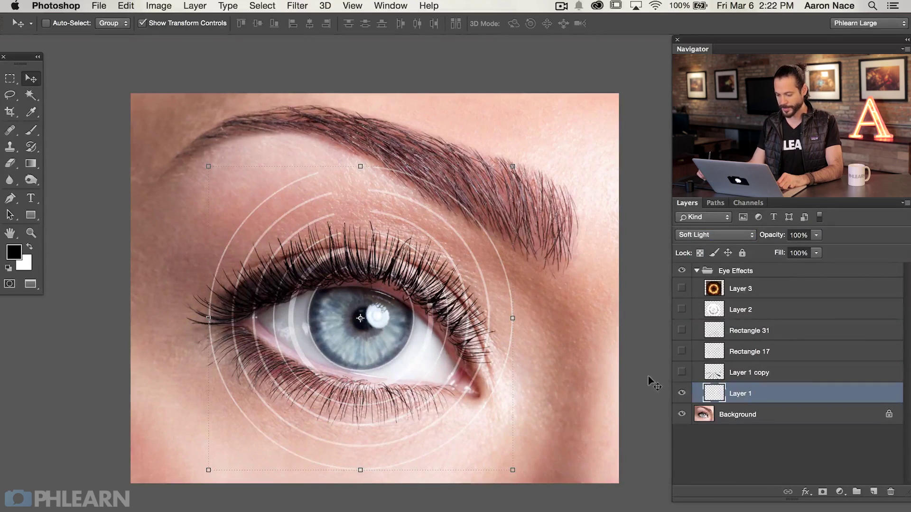
pyautogui.click(682, 392)
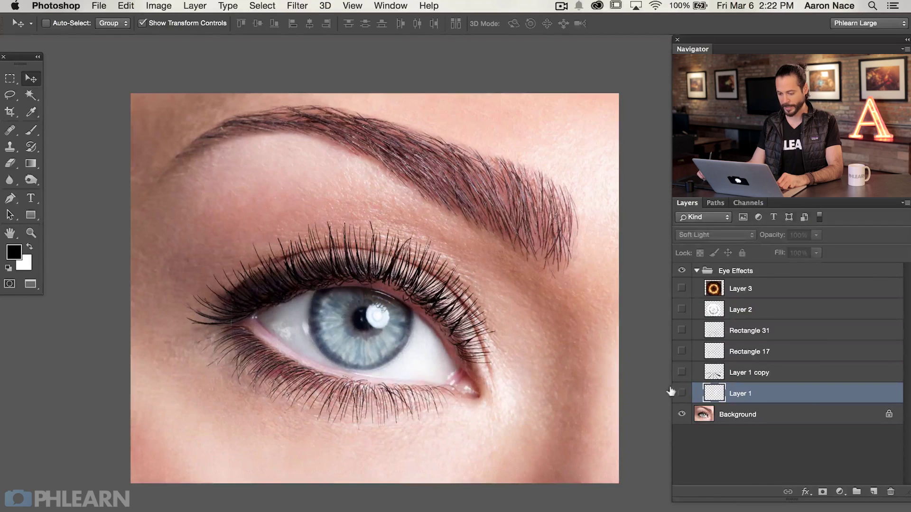
pyautogui.click(681, 393)
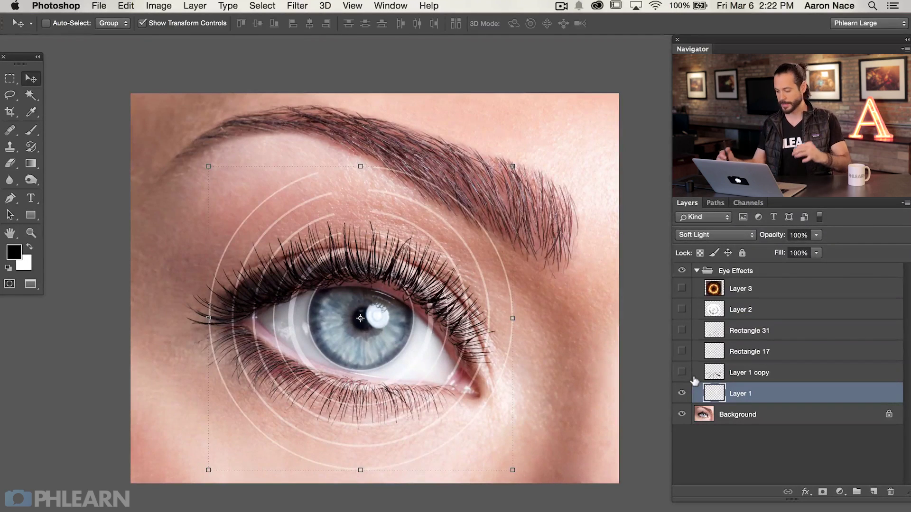
# Duplicate Layer 1, scale the copy to about 31% so its circles fit within the iris, and lower its opacity slightly.
pyautogui.press('super')
pyautogui.press('super+j')
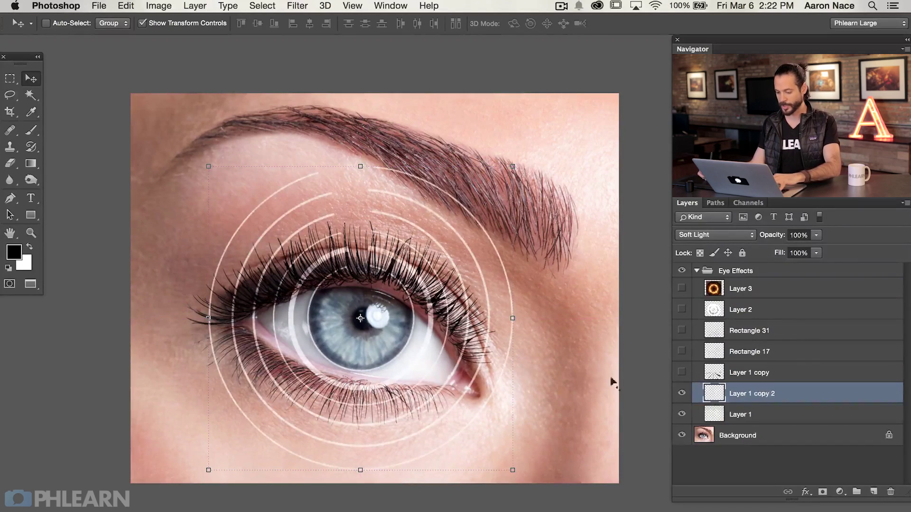
pyautogui.press('super+t')
pyautogui.moveTo(512, 166); pyautogui.dragTo(428, 287)
pyautogui.press('Return')
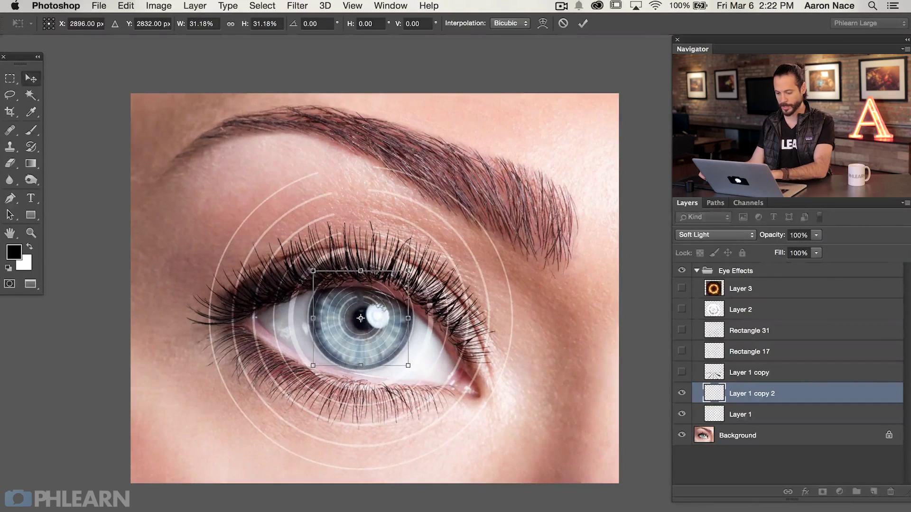
pyautogui.click(682, 393)
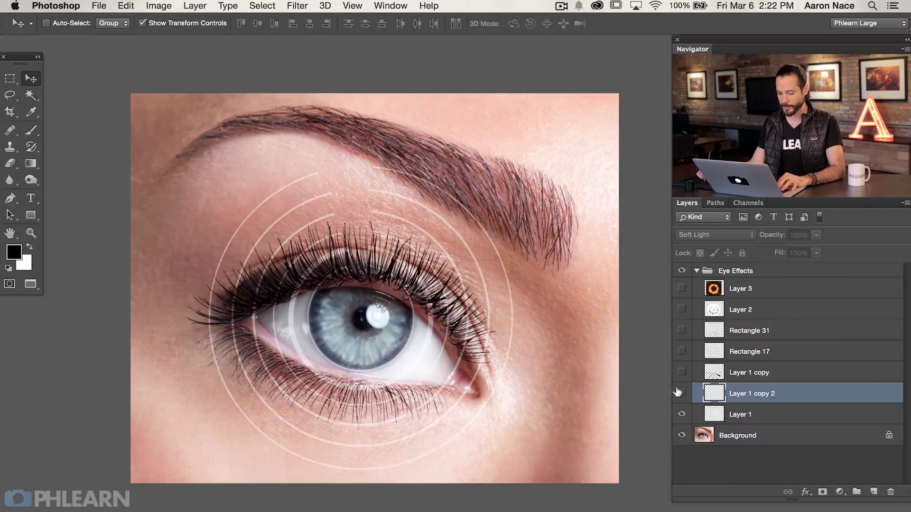
pyautogui.click(681, 394)
pyautogui.moveTo(765, 237); pyautogui.dragTo(751, 235)
# Show Layer 1 copy, invert its black rays to white, and set its blend mode to Soft Light.
pyautogui.click(680, 371)
pyautogui.click(736, 373)
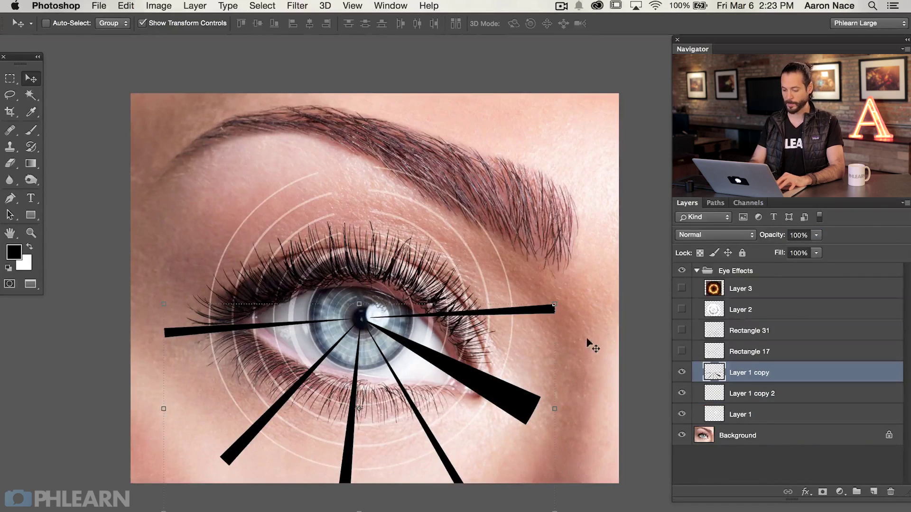
pyautogui.press('super+i')
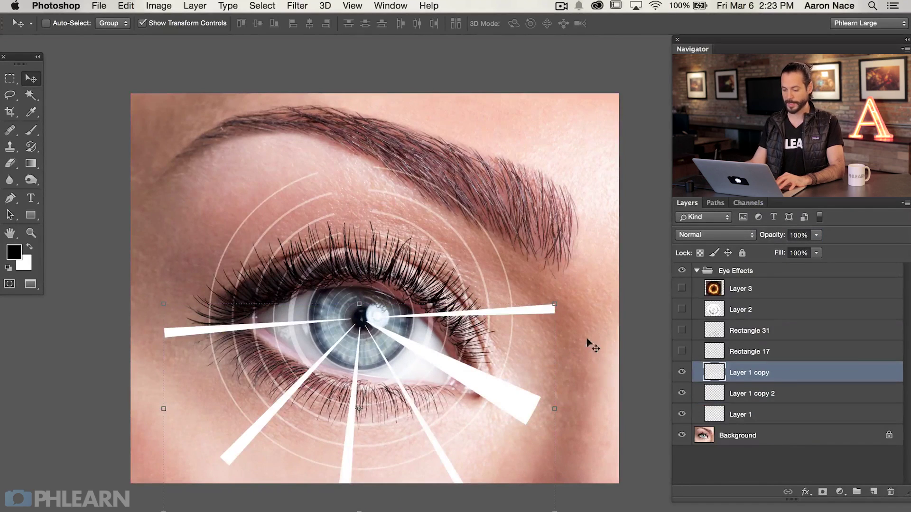
pyautogui.click(692, 235)
pyautogui.click(691, 381)
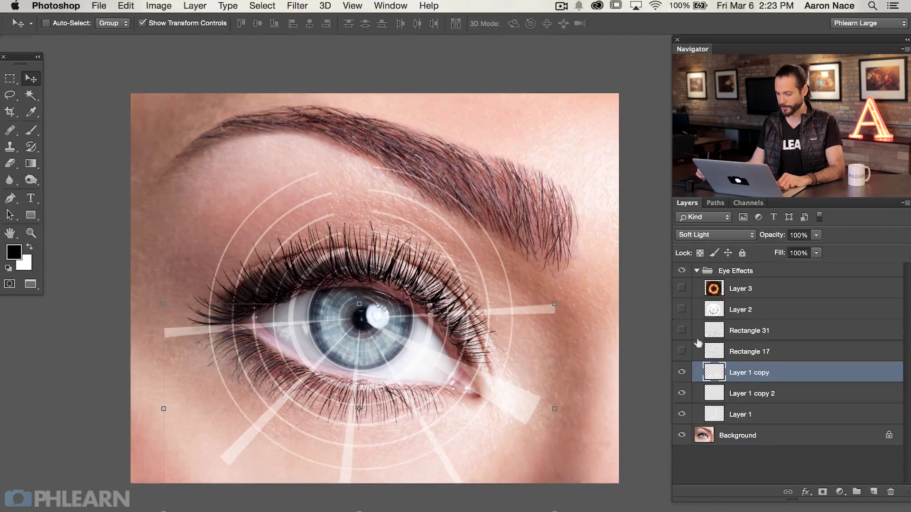
pyautogui.click(681, 372)
pyautogui.click(681, 372)
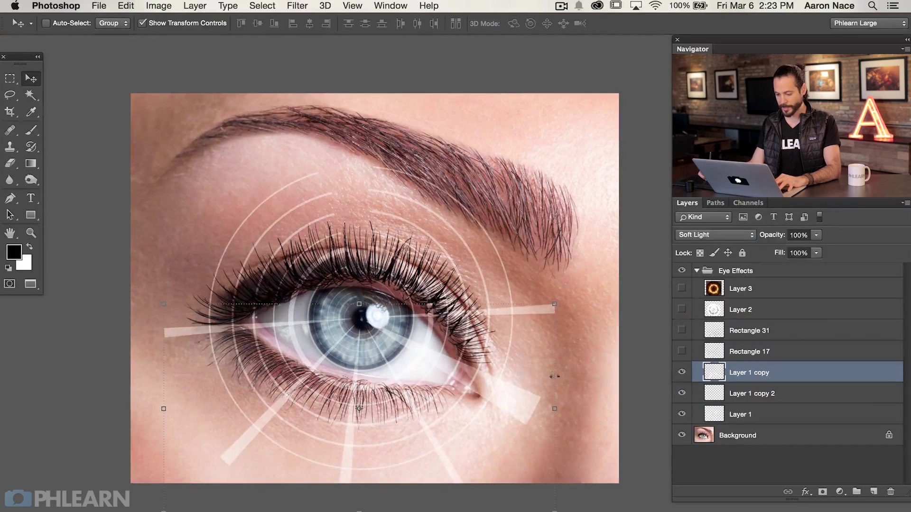
# Enlarge the rays on Layer 1 copy around the pupil so they extend past the photo's side edges.
pyautogui.press('super+t')
pyautogui.moveTo(358, 407); pyautogui.dragTo(361, 323)
pyautogui.press('super+minus')
pyautogui.moveTo(488, 342); pyautogui.dragTo(470, 340)
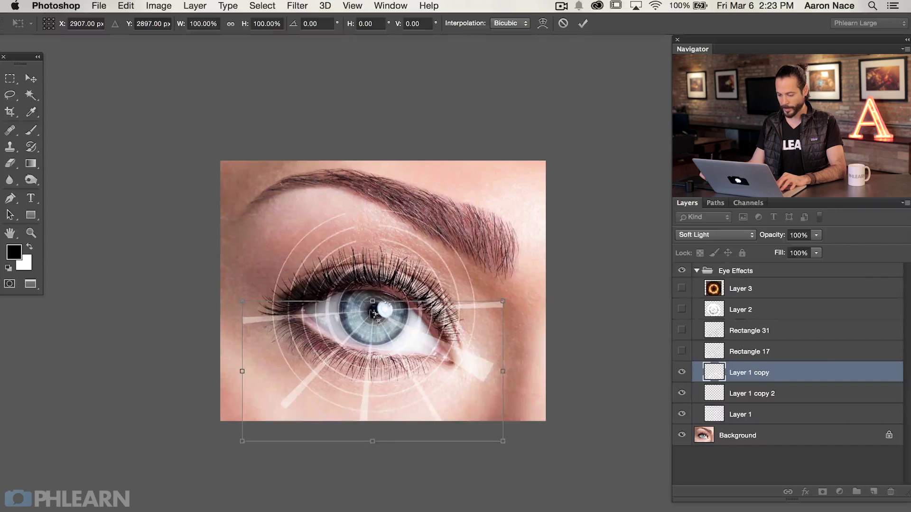
pyautogui.moveTo(374, 314)
pyautogui.mouseDown()
pyautogui.moveTo(374, 347)
pyautogui.moveTo(375, 313)
pyautogui.mouseUp()
pyautogui.moveTo(504, 298); pyautogui.dragTo(579, 294)
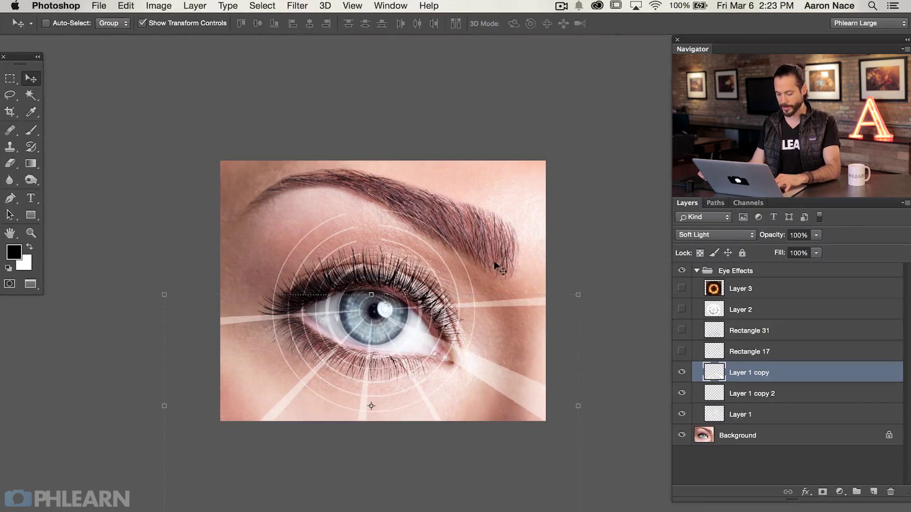
# Duplicate the rays layer and rotate the copy about 164.5° around the pupil to fill the upper half of the photo.
pyautogui.press('super+j')
pyautogui.press('super+t')
pyautogui.moveTo(371, 406); pyautogui.dragTo(374, 311)
pyautogui.moveTo(586, 393); pyautogui.dragTo(202, 332)
pyautogui.press('Return')
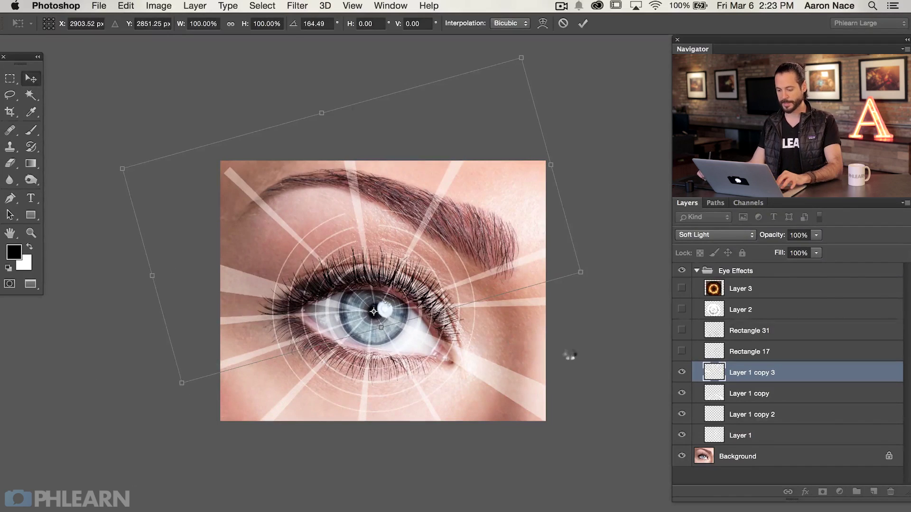
# Merge Layer 1 copy 3 with Layer 1 copy and set the merged rays layer's blend mode to Soft Light.
pyautogui.press('super+plus')
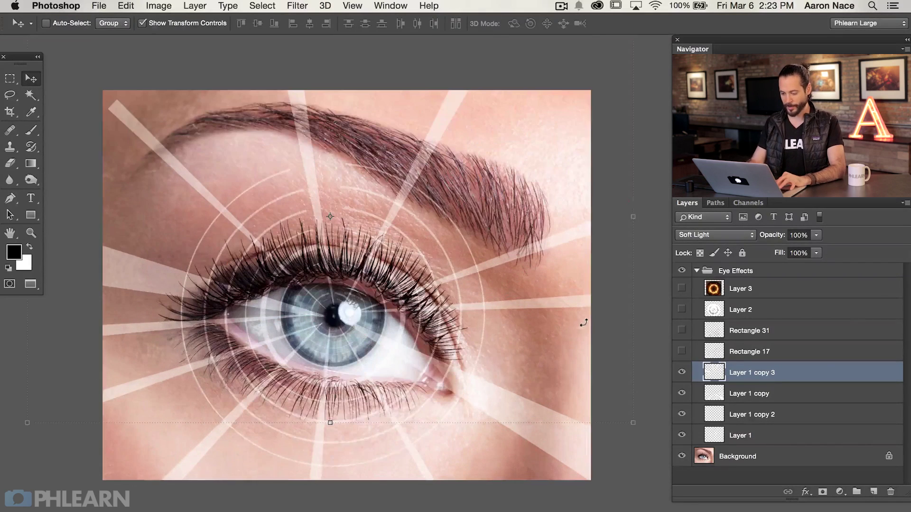
pyautogui.moveTo(467, 351); pyautogui.dragTo(499, 348)
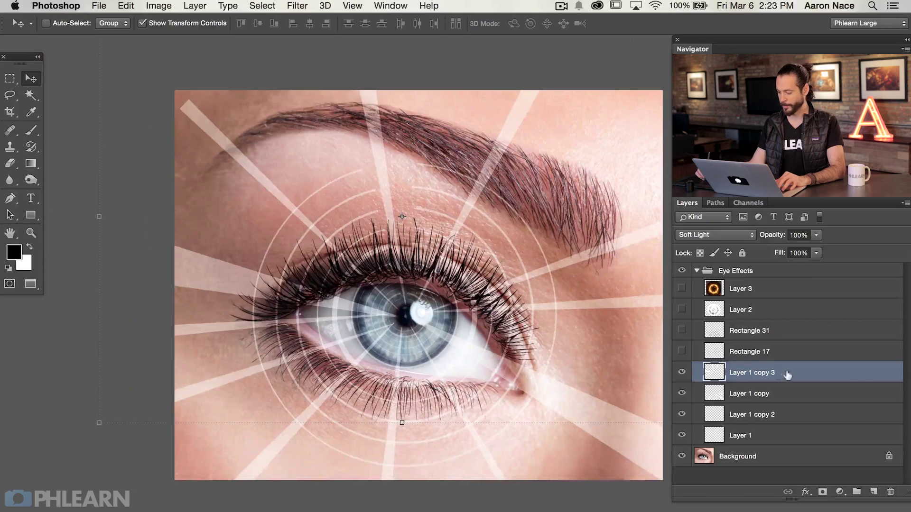
pyautogui.keyDown('shift'); pyautogui.click(769, 392); pyautogui.keyUp('shift')
pyautogui.press('super+e')
pyautogui.click(701, 236)
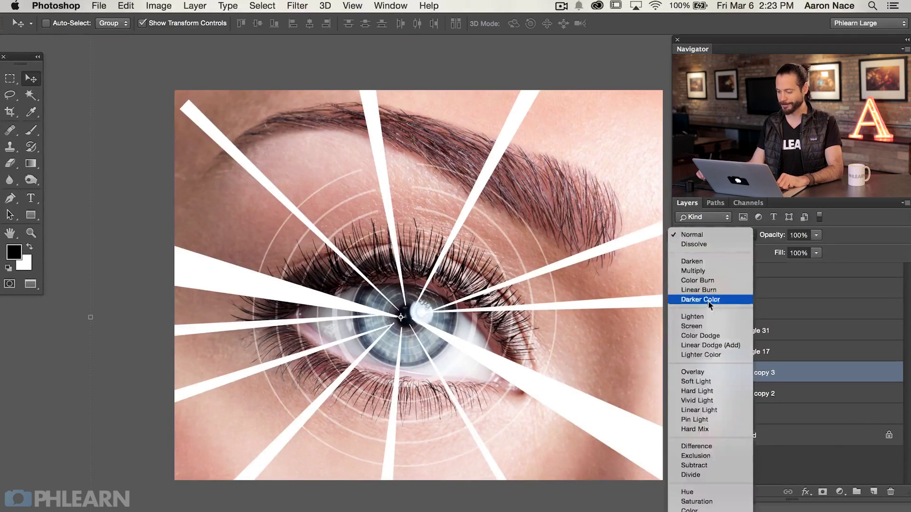
pyautogui.click(696, 356)
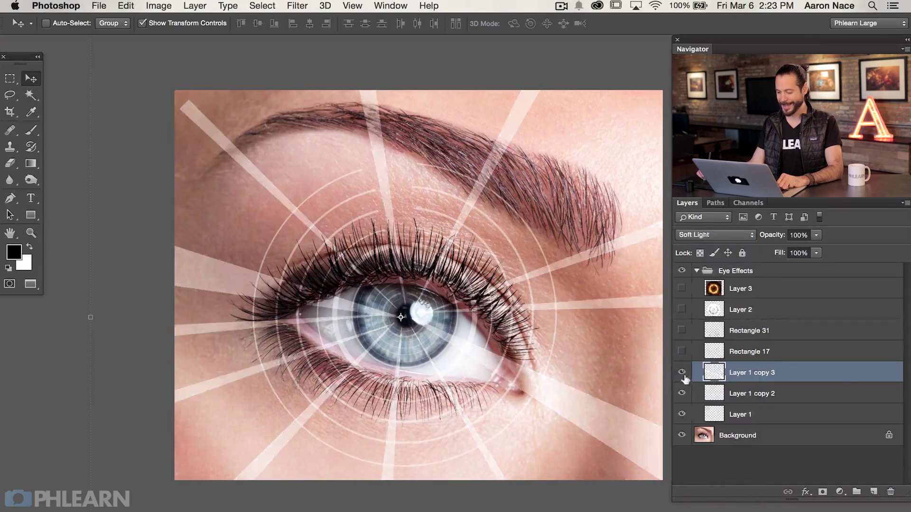
pyautogui.click(681, 372)
pyautogui.click(681, 373)
pyautogui.click(682, 373)
pyautogui.click(682, 372)
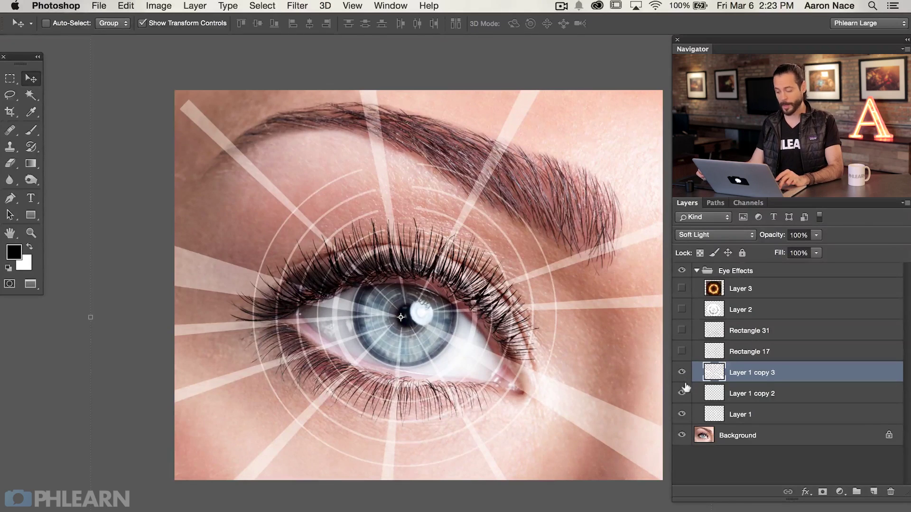
# Add a black mask to Layer 1 copy 3 and paint the rays back in around the iris with a white brush at 30% flow.
pyautogui.keyDown('alt'); pyautogui.click(821, 492); pyautogui.keyUp('alt')
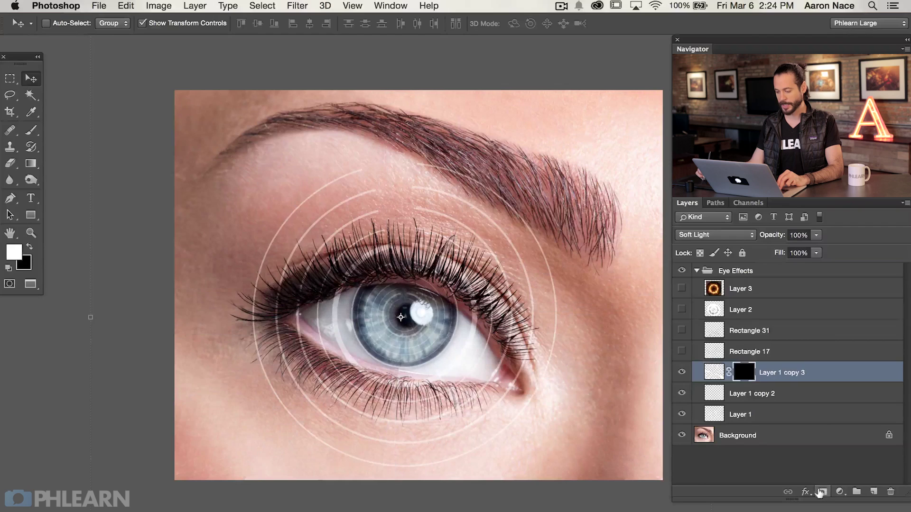
pyautogui.press('b')
pyautogui.hotkey('shift', '3')
pyautogui.moveTo(431, 321)
pyautogui.mouseDown()
pyautogui.moveTo(427, 328)
pyautogui.moveTo(400, 238)
pyautogui.moveTo(407, 256)
pyautogui.mouseUp()
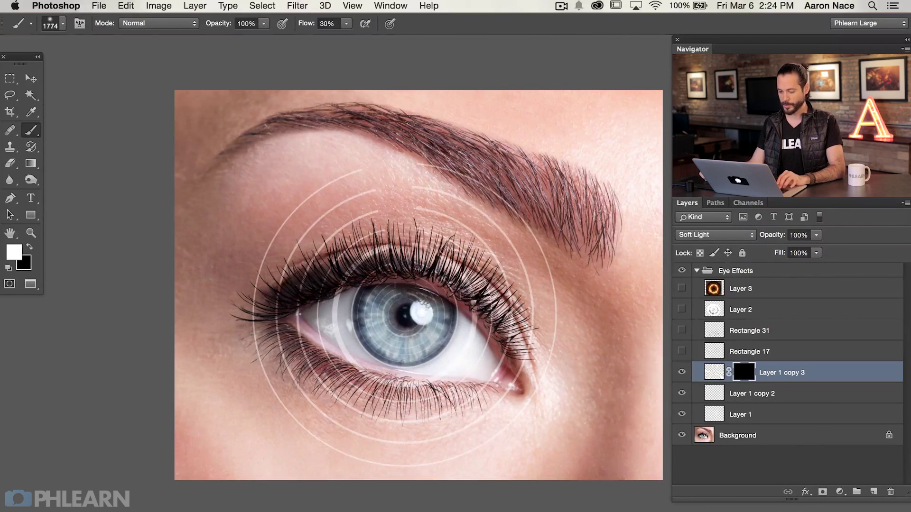
pyautogui.moveTo(333, 374)
pyautogui.mouseDown()
pyautogui.moveTo(319, 304)
pyautogui.moveTo(247, 303)
pyautogui.moveTo(257, 289)
pyautogui.mouseUp()
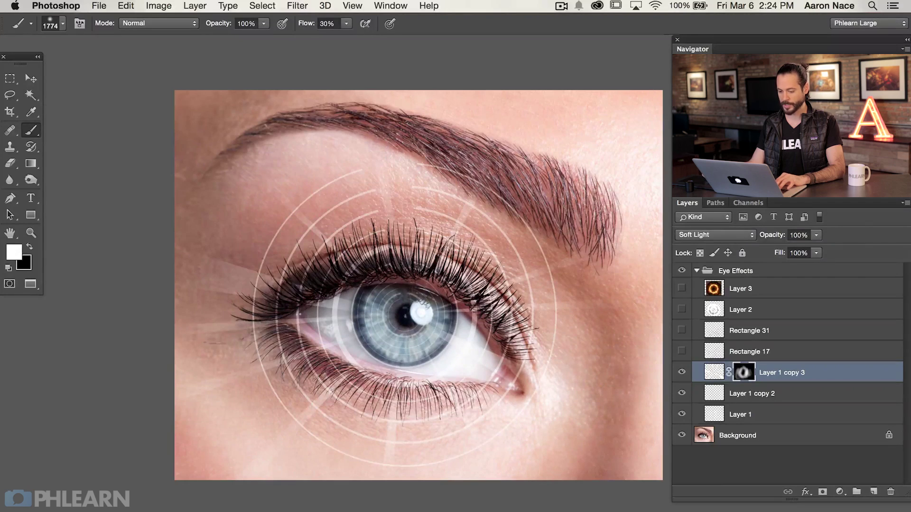
pyautogui.press('x')
pyautogui.click(680, 372)
pyautogui.click(679, 372)
pyautogui.click(680, 372)
pyautogui.click(678, 373)
pyautogui.click(679, 373)
pyautogui.click(679, 373)
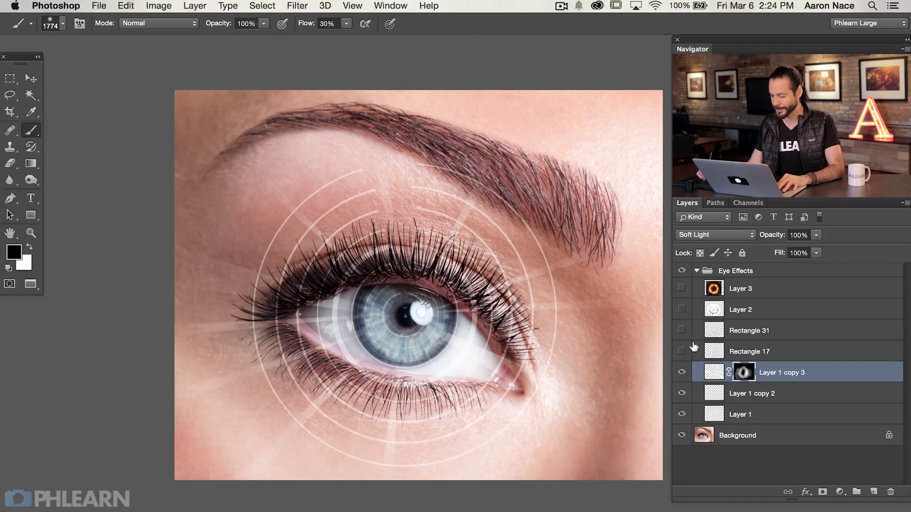
# Show the Rectangle 17 layer and invert its black segments to white.
pyautogui.click(678, 352)
pyautogui.click(678, 352)
pyautogui.click(678, 352)
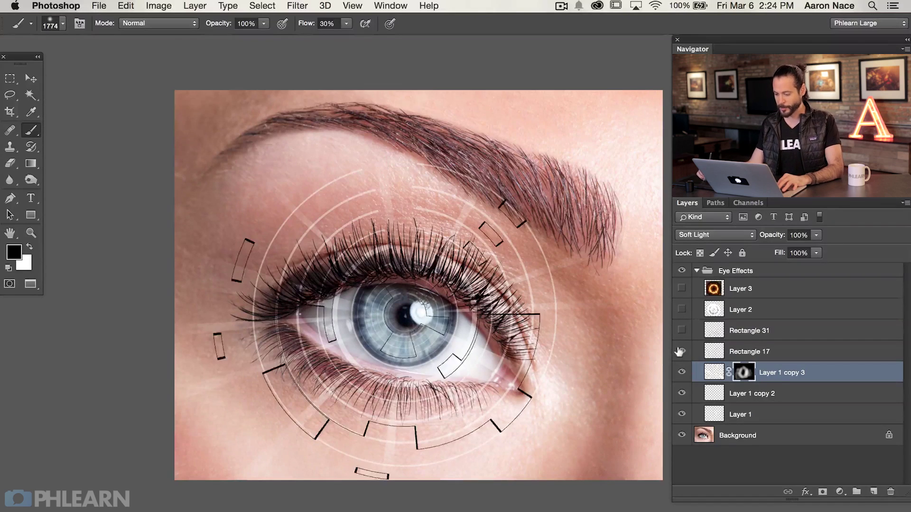
pyautogui.click(679, 351)
pyautogui.click(679, 351)
pyautogui.press('super+plus')
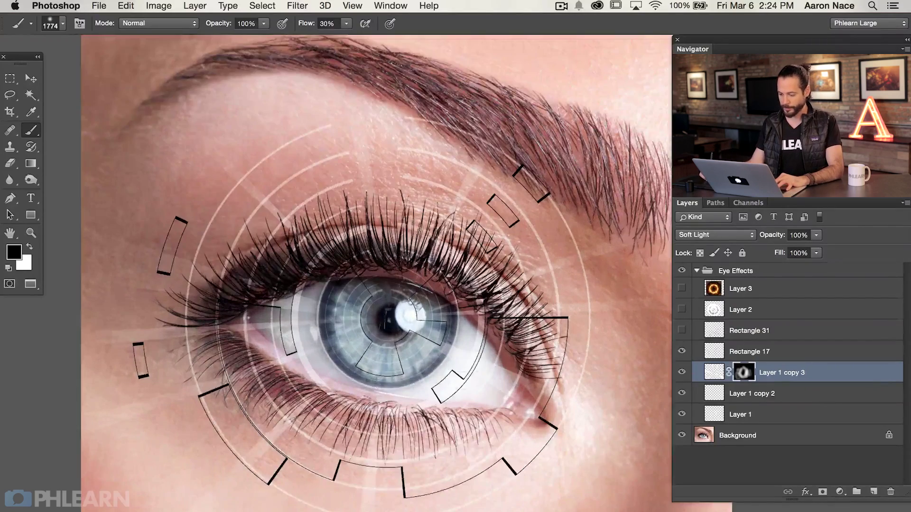
pyautogui.moveTo(442, 376); pyautogui.dragTo(459, 342)
pyautogui.click(755, 350)
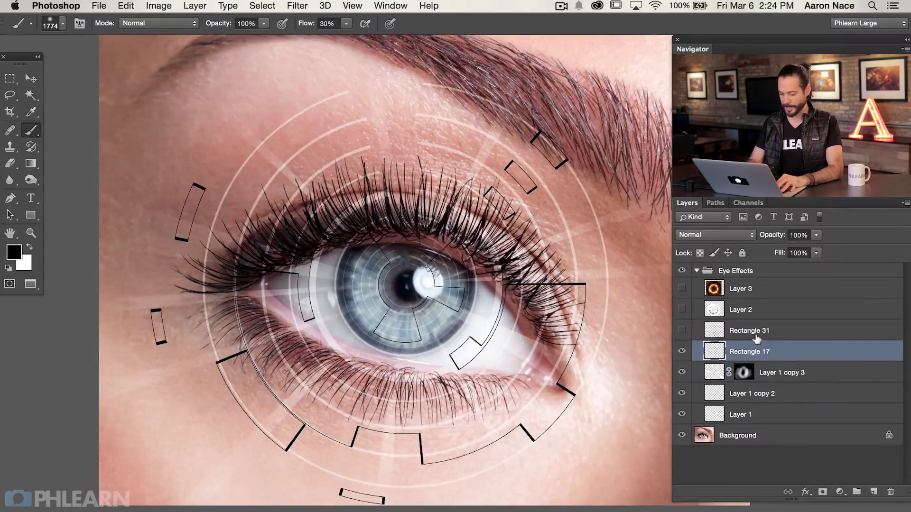
pyautogui.press('super+i')
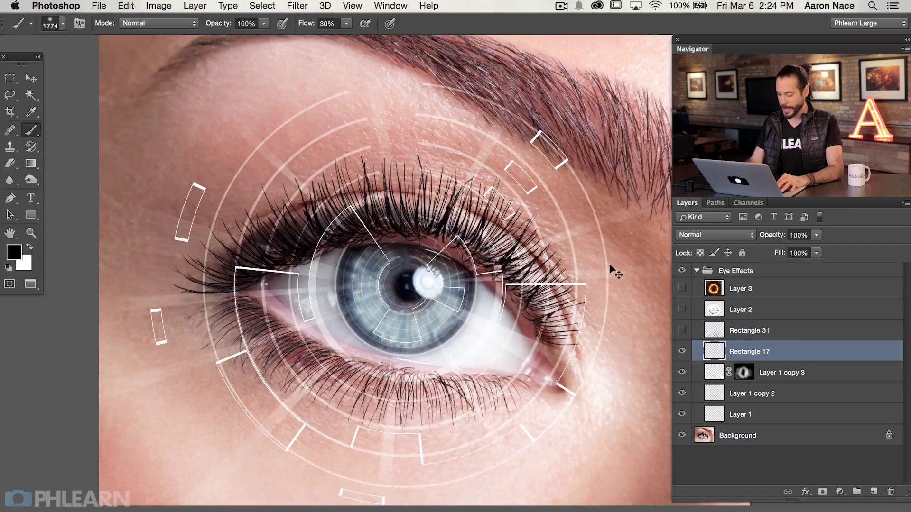
# Hide Layer 1 copy 3, Layer 1 copy 2 and Layer 1 to isolate the Rectangle 17 graphic.
pyautogui.press('super+plus')
pyautogui.moveTo(258, 350); pyautogui.dragTo(343, 346)
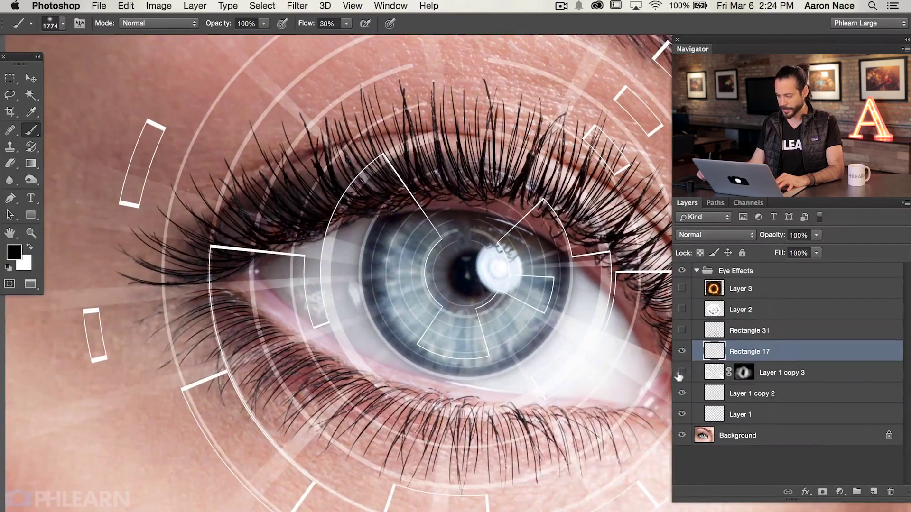
pyautogui.moveTo(682, 372); pyautogui.dragTo(681, 415)
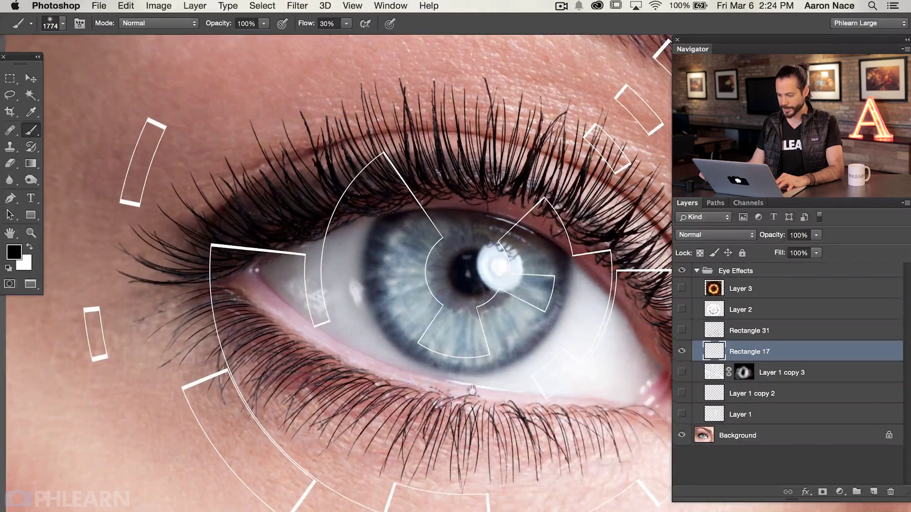
pyautogui.moveTo(468, 392); pyautogui.dragTo(492, 375)
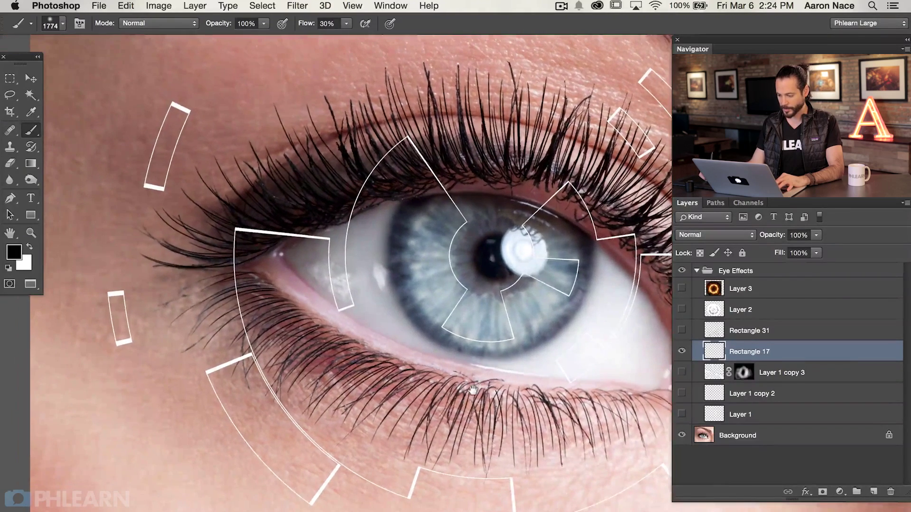
# Give Rectangle 17 an Outer Glow in Screen mode with a size of 98 px, and compare it with the preview off.
pyautogui.doubleClick(791, 352)
pyautogui.moveTo(401, 157); pyautogui.dragTo(361, 250)
pyautogui.moveTo(468, 200); pyautogui.dragTo(484, 133)
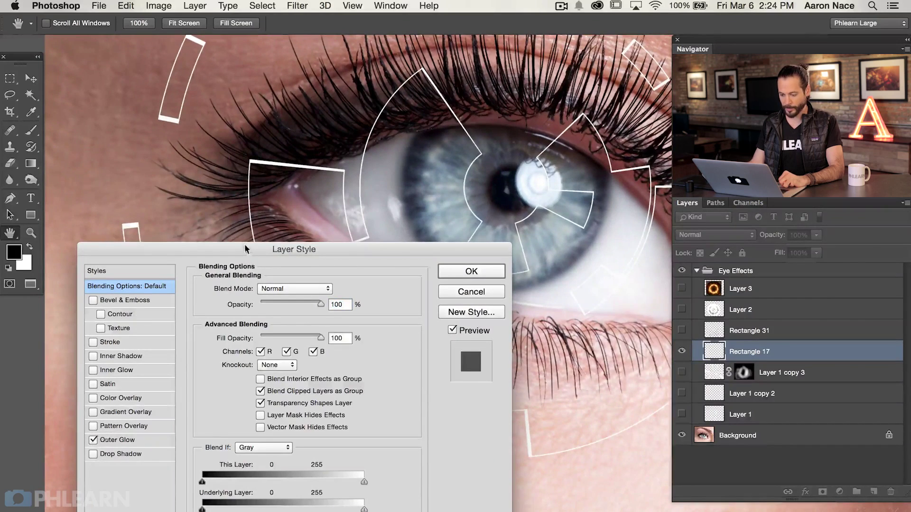
pyautogui.moveTo(246, 249); pyautogui.dragTo(213, 219)
pyautogui.click(102, 411)
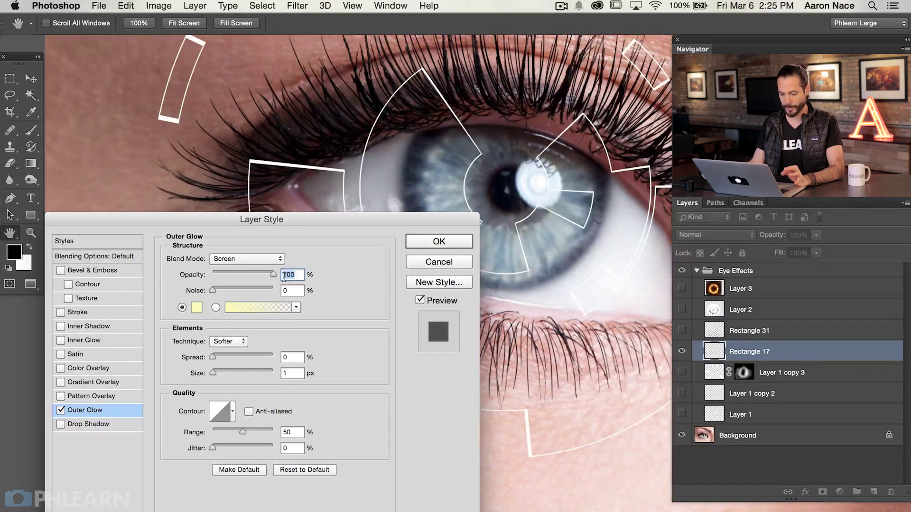
pyautogui.moveTo(219, 371); pyautogui.dragTo(238, 371)
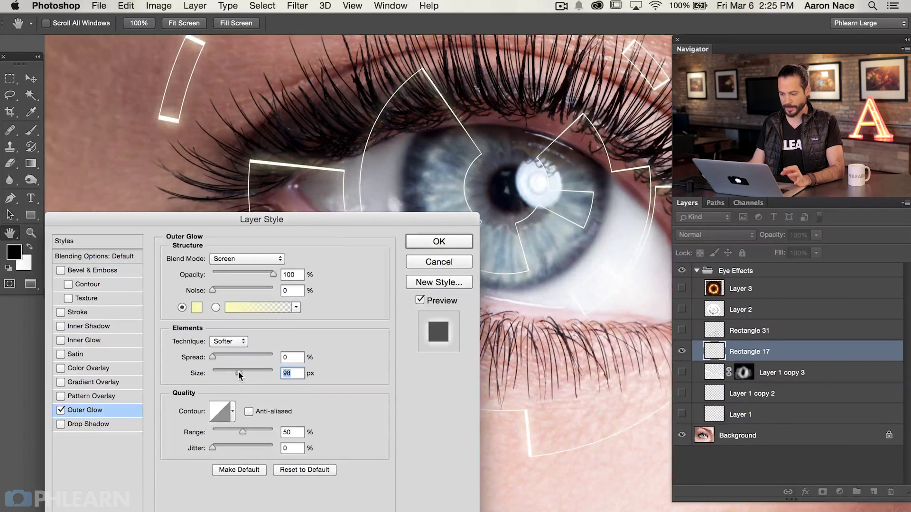
pyautogui.click(420, 300)
pyautogui.click(420, 300)
pyautogui.click(420, 300)
pyautogui.click(420, 299)
pyautogui.click(420, 300)
pyautogui.click(420, 300)
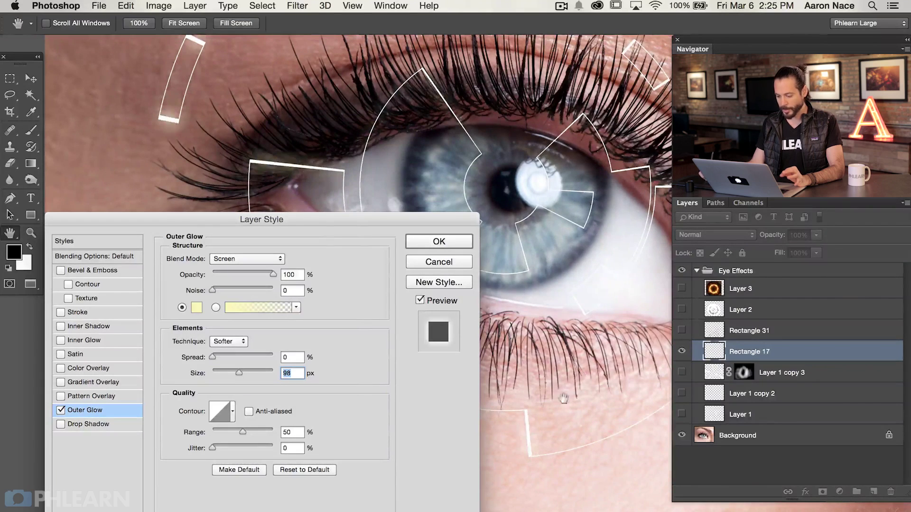
# Change Rectangle 17's Outer Glow color to bright cyan, about #00ccff, and apply the layer style.
pyautogui.click(197, 307)
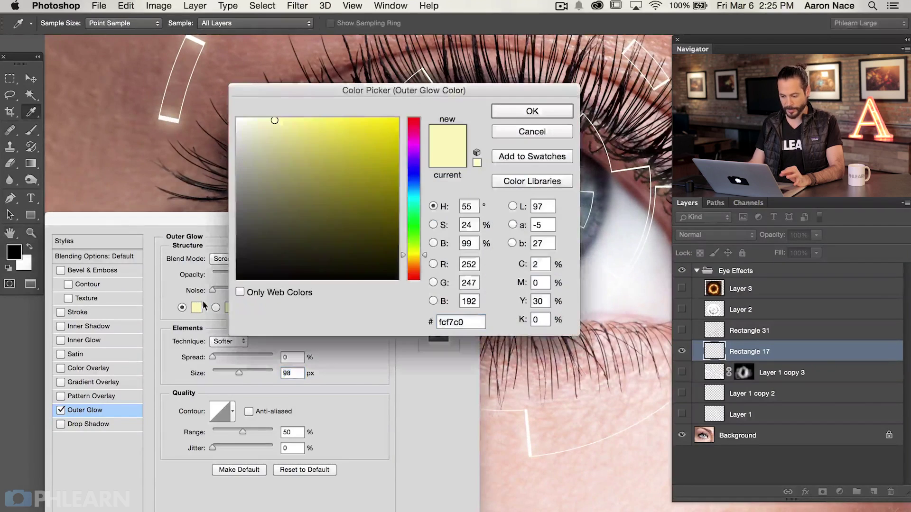
pyautogui.click(417, 192)
pyautogui.moveTo(422, 195); pyautogui.dragTo(422, 192)
pyautogui.moveTo(378, 166); pyautogui.dragTo(428, 110)
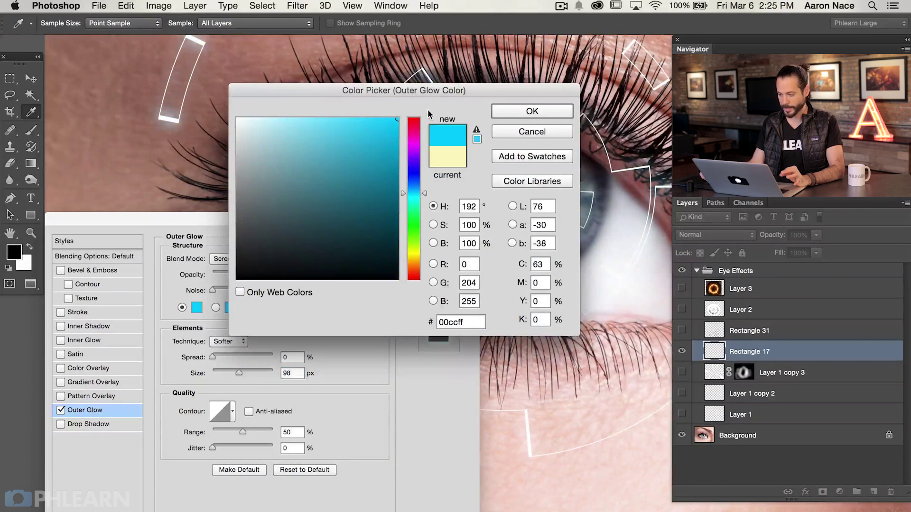
pyautogui.click(362, 118)
pyautogui.click(398, 117)
pyautogui.click(541, 114)
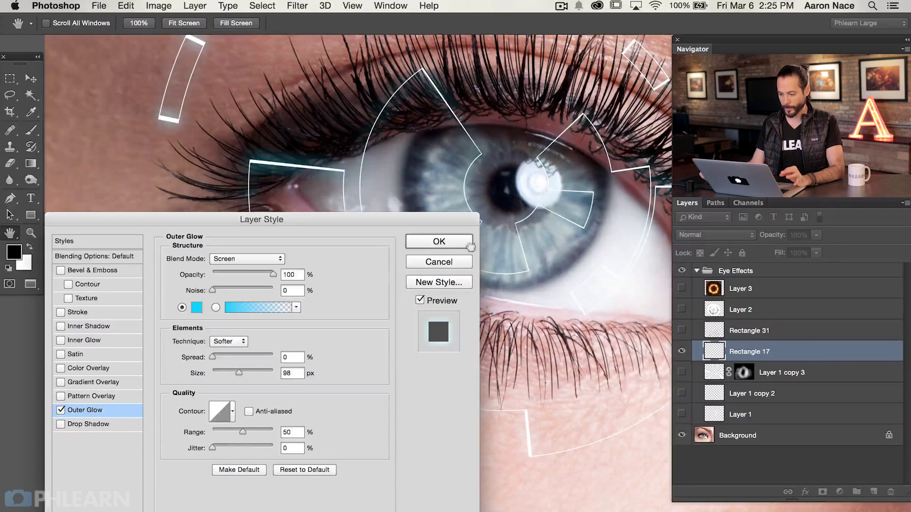
pyautogui.click(61, 411)
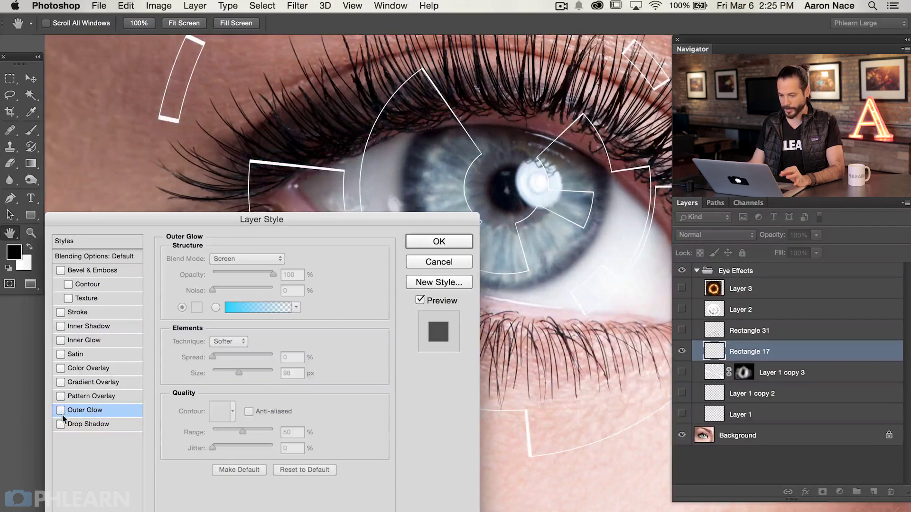
pyautogui.click(61, 411)
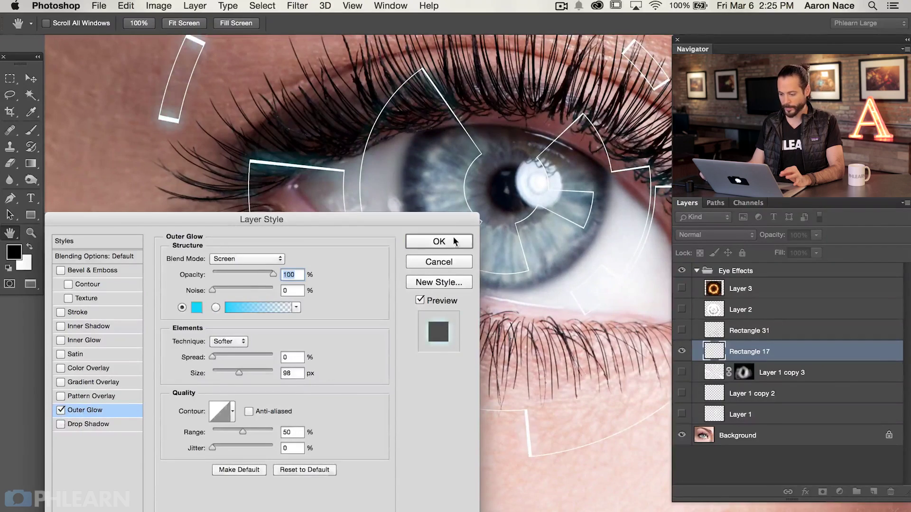
pyautogui.click(439, 241)
# Compare the photo with the Rectangle 17 layer and its Outer Glow effect switched off and on.
pyautogui.press('super+minus')
pyautogui.moveTo(419, 392); pyautogui.dragTo(386, 285)
pyautogui.click(681, 352)
pyautogui.click(681, 352)
pyautogui.click(680, 351)
pyautogui.click(682, 351)
pyautogui.click(716, 367)
pyautogui.click(717, 367)
pyautogui.click(717, 368)
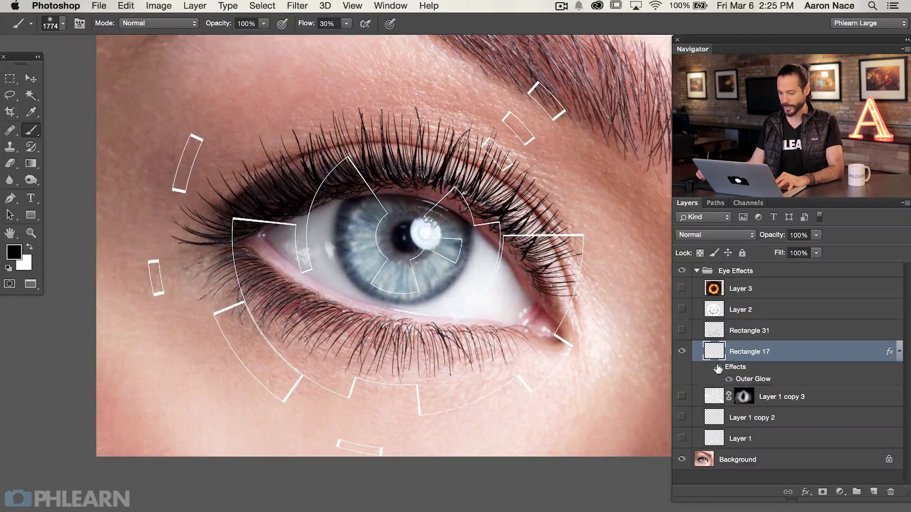
pyautogui.click(717, 368)
# Show the Rectangle 31 layer and invert its black segments to white.
pyautogui.click(682, 330)
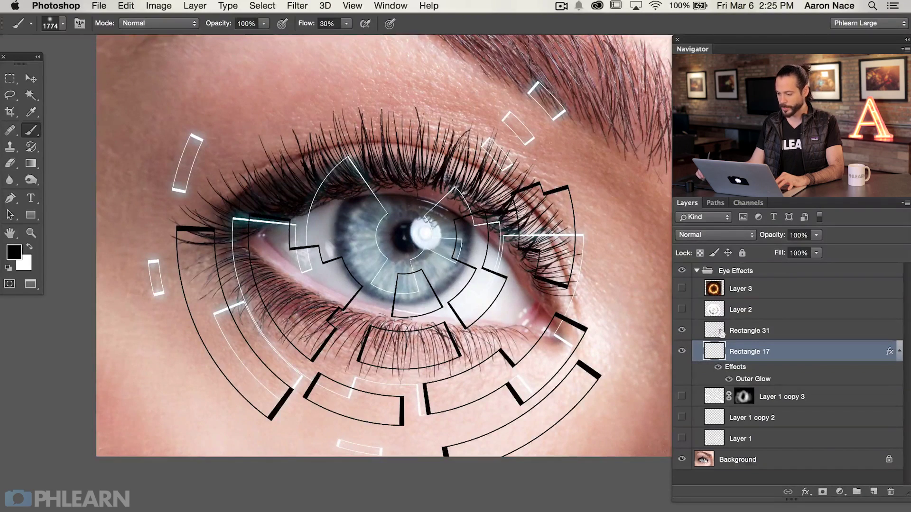
pyautogui.click(756, 331)
pyautogui.press('super+i')
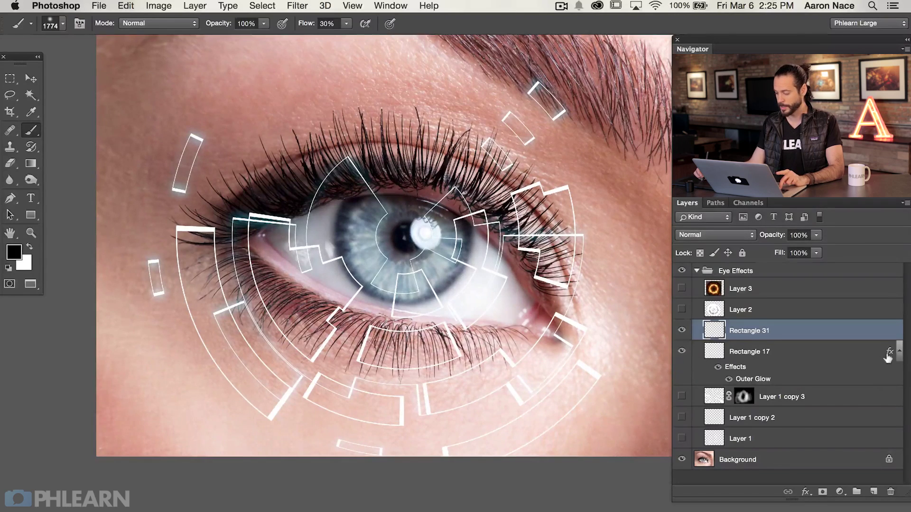
# Copy the Outer Glow effect from Rectangle 17 onto Rectangle 31 and compare the layer with the effect off and on.
pyautogui.moveTo(884, 351); pyautogui.dragTo(887, 327)
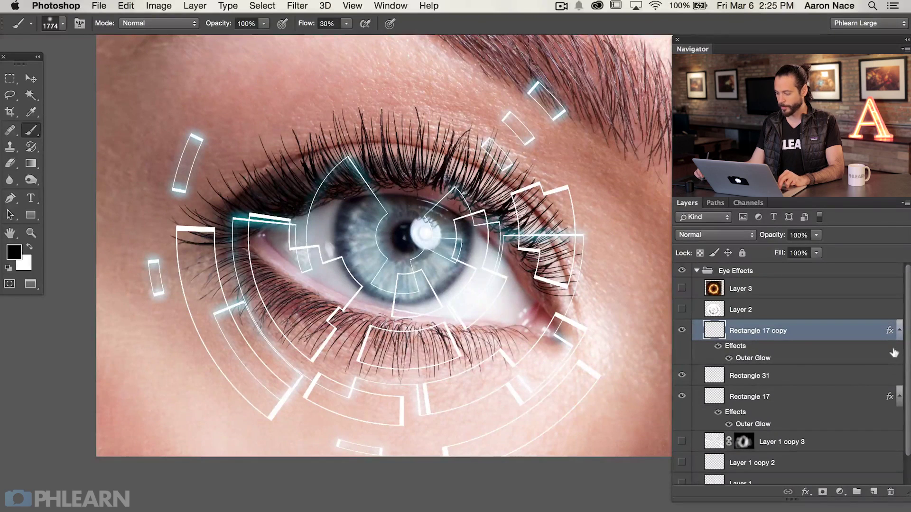
pyautogui.press('super+z')
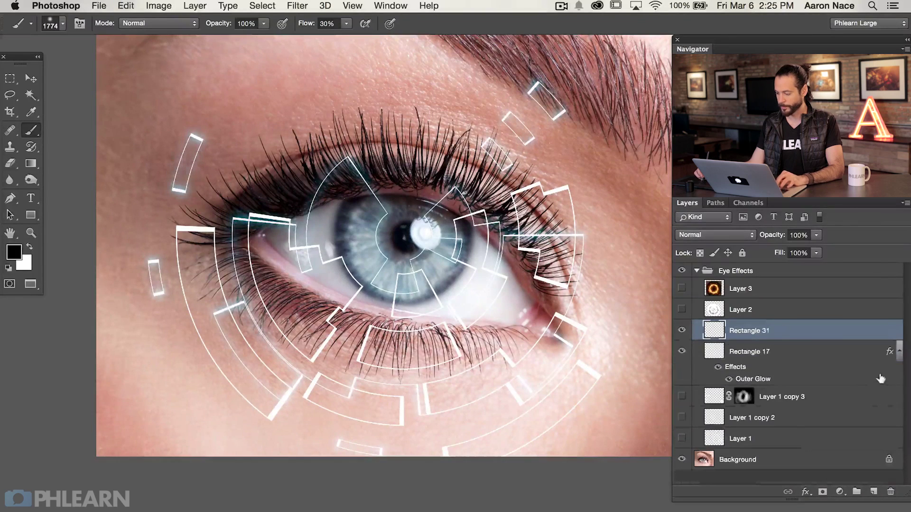
pyautogui.moveTo(888, 353); pyautogui.dragTo(886, 331)
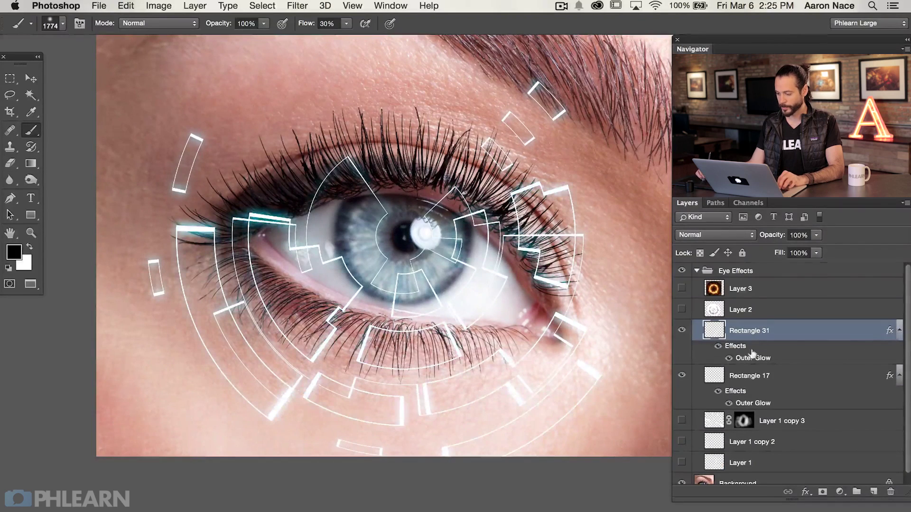
pyautogui.click(718, 346)
pyautogui.click(719, 346)
pyautogui.click(718, 346)
pyautogui.click(718, 346)
# Duplicate Rectangle 31, then shrink and rotate the copy around the pupil so its segments extend over the upper eyelid.
pyautogui.moveTo(580, 318); pyautogui.dragTo(578, 364)
pyautogui.press('super+j')
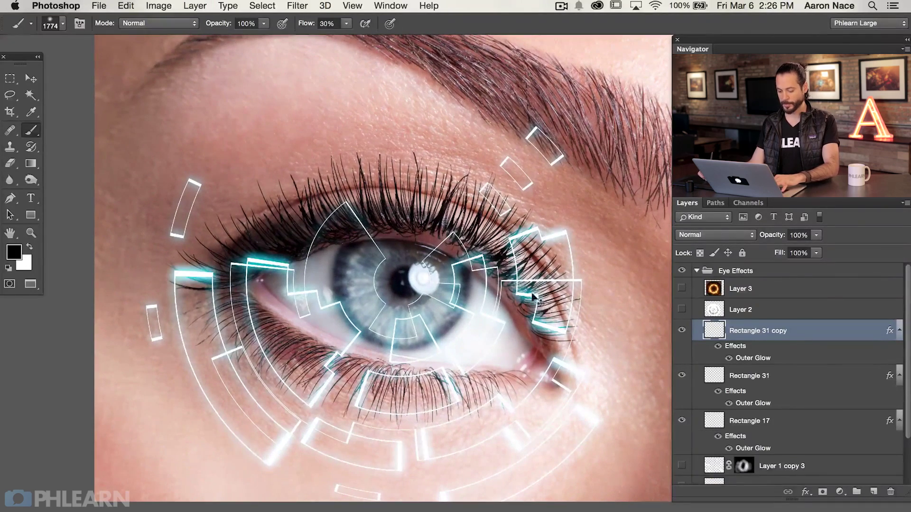
pyautogui.press('super+t')
pyautogui.moveTo(598, 225); pyautogui.dragTo(521, 280)
pyautogui.moveTo(534, 340); pyautogui.dragTo(354, 397)
pyautogui.moveTo(434, 309)
pyautogui.mouseDown()
pyautogui.moveTo(451, 226)
pyautogui.moveTo(432, 204)
pyautogui.moveTo(429, 212)
pyautogui.mouseUp()
pyautogui.press('Return')
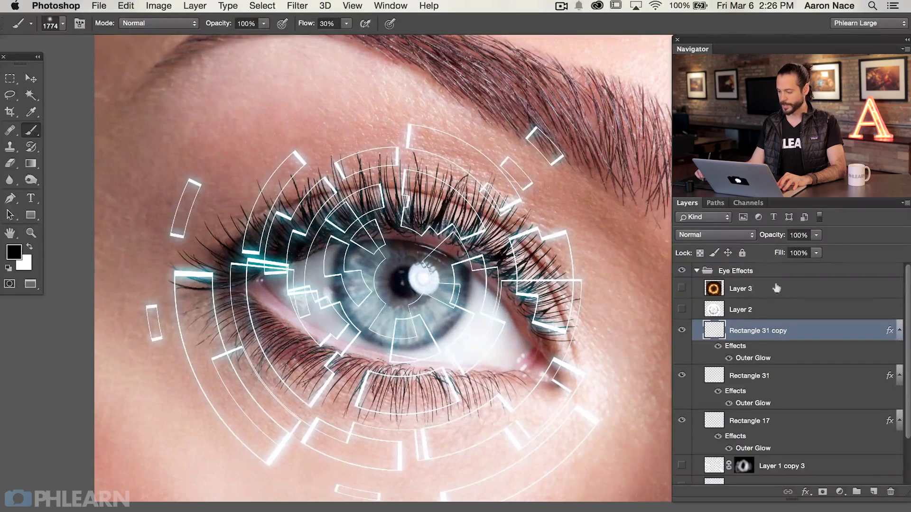
# Lower the Rectangle 31 copy layer's opacity to 49% and check it with its effects off and on.
pyautogui.moveTo(775, 234); pyautogui.dragTo(741, 238)
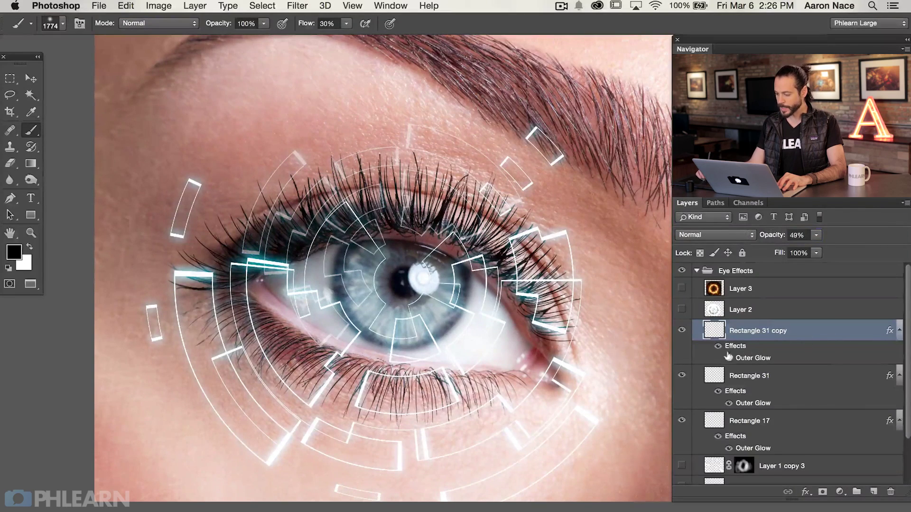
pyautogui.click(716, 345)
pyautogui.click(716, 346)
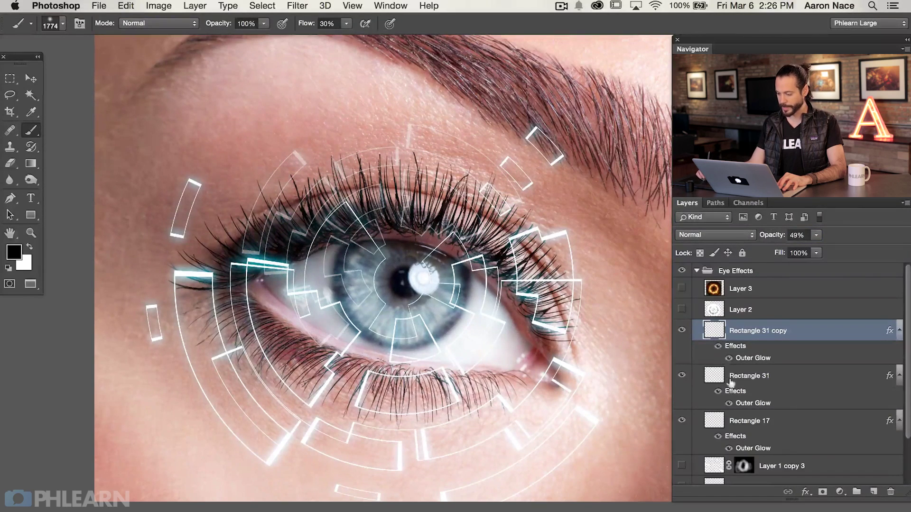
# Check Rectangle 17 with its effects off and on, and collapse the effects lists of all three Rectangle layers.
pyautogui.click(717, 437)
pyautogui.click(717, 436)
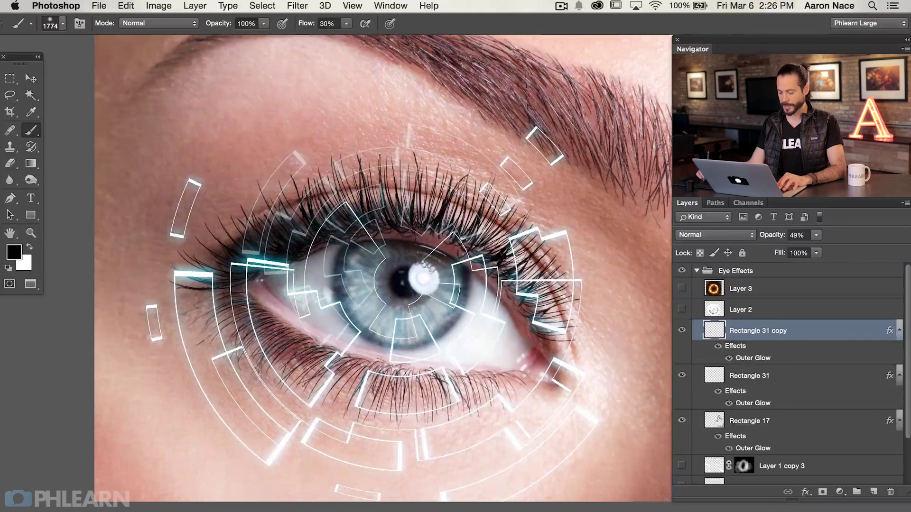
pyautogui.click(899, 331)
pyautogui.click(899, 332)
pyautogui.click(899, 331)
pyautogui.click(899, 351)
pyautogui.click(899, 373)
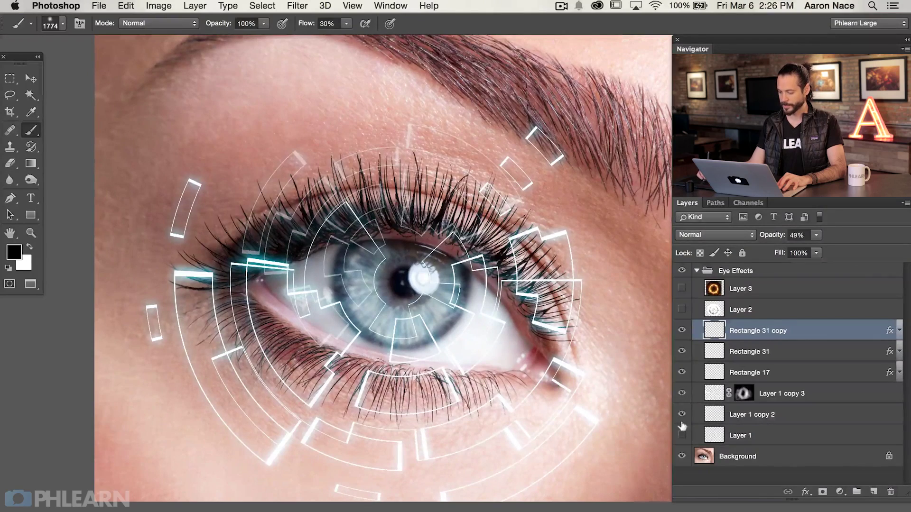
# Show Layer 1, then show and select Layer 2, the ring of black equalizer bars.
pyautogui.click(682, 434)
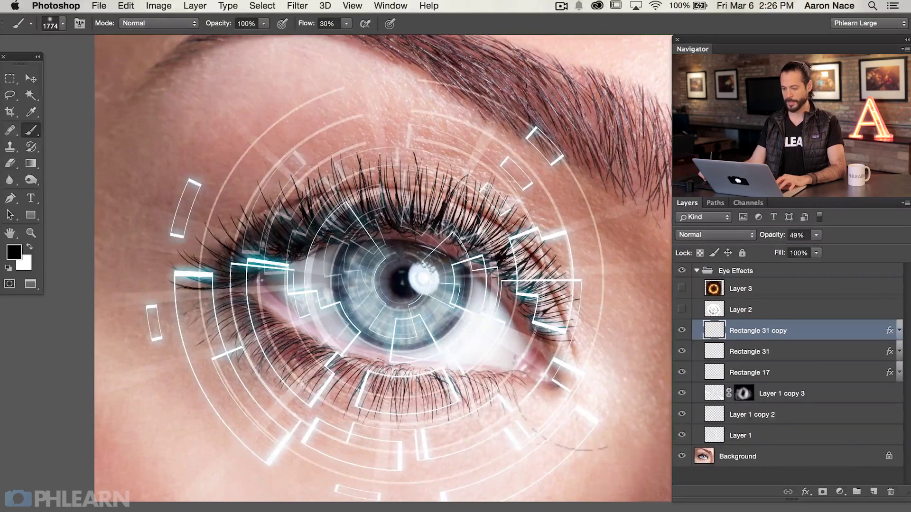
pyautogui.moveTo(557, 315); pyautogui.dragTo(536, 340)
pyautogui.click(682, 310)
pyautogui.click(754, 316)
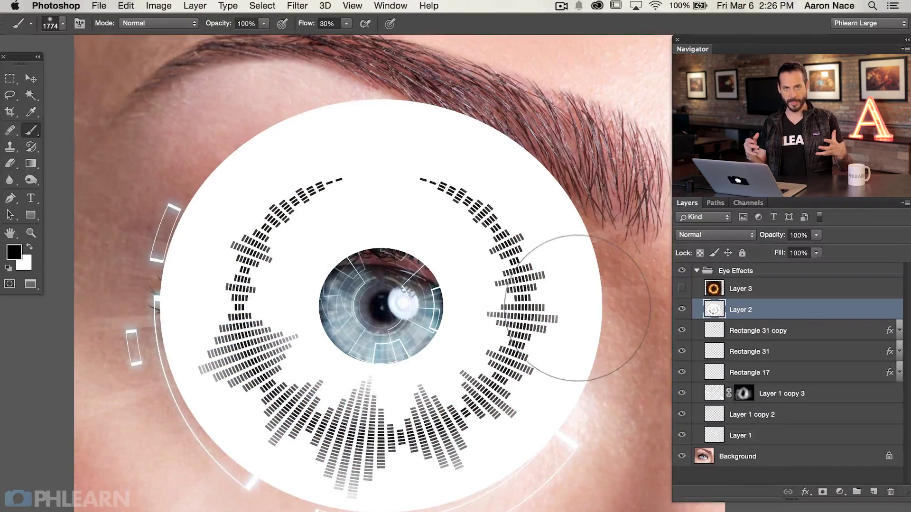
# Try the Multiply blending mode on Layer 2, compare the layer off and on, and return it to Normal.
pyautogui.click(699, 234)
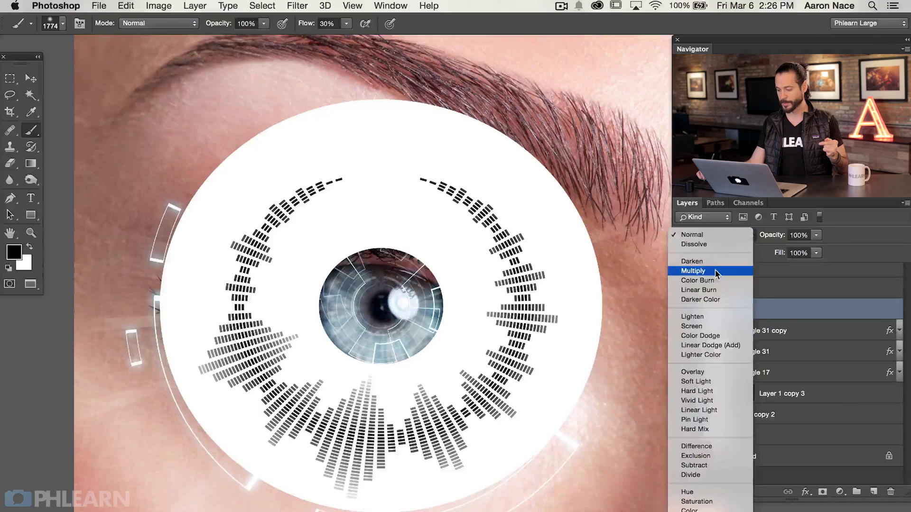
pyautogui.click(697, 271)
pyautogui.click(679, 308)
pyautogui.click(678, 308)
pyautogui.click(679, 307)
pyautogui.click(678, 308)
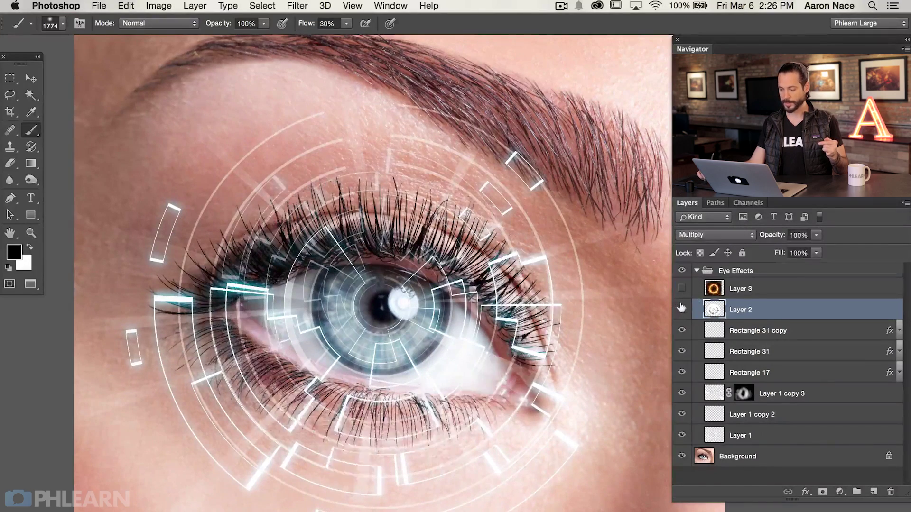
pyautogui.click(701, 235)
pyautogui.click(704, 199)
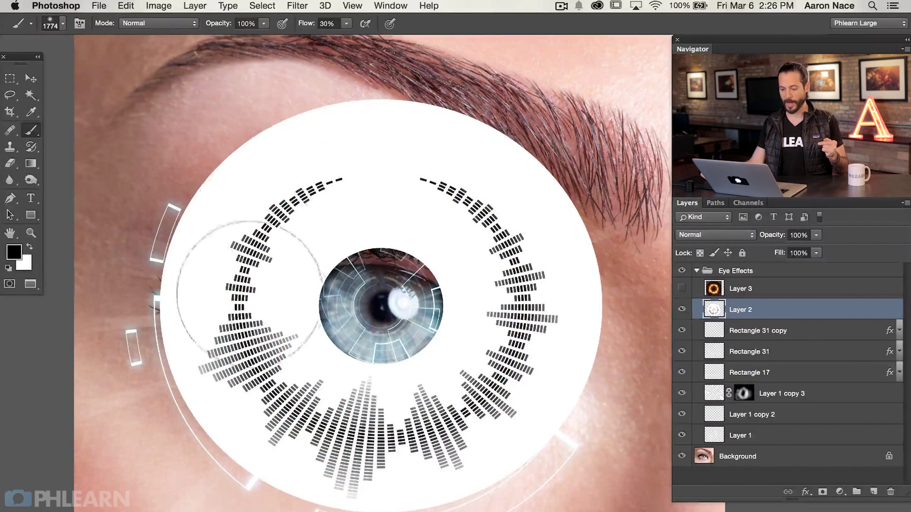
# Invert Layer 2 so its equalizer bars are white on black, and set its blending mode to Screen.
pyautogui.press('super+i')
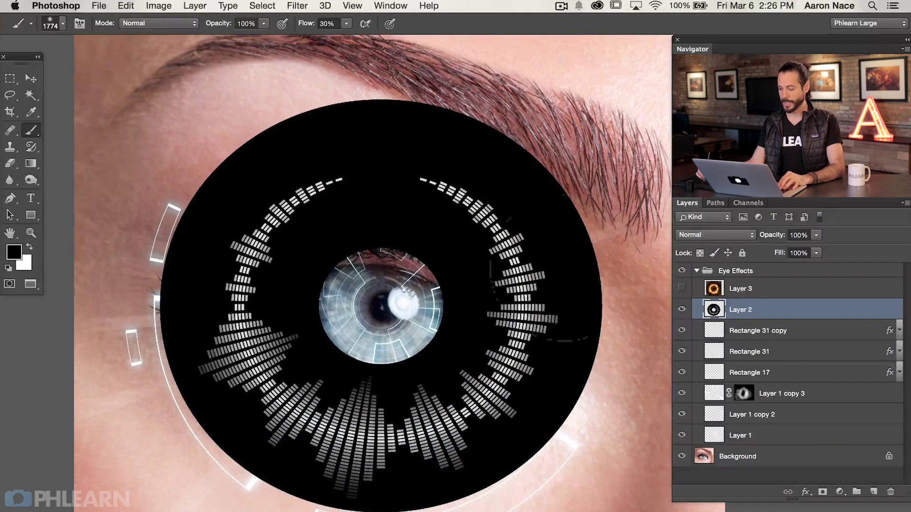
pyautogui.click(711, 236)
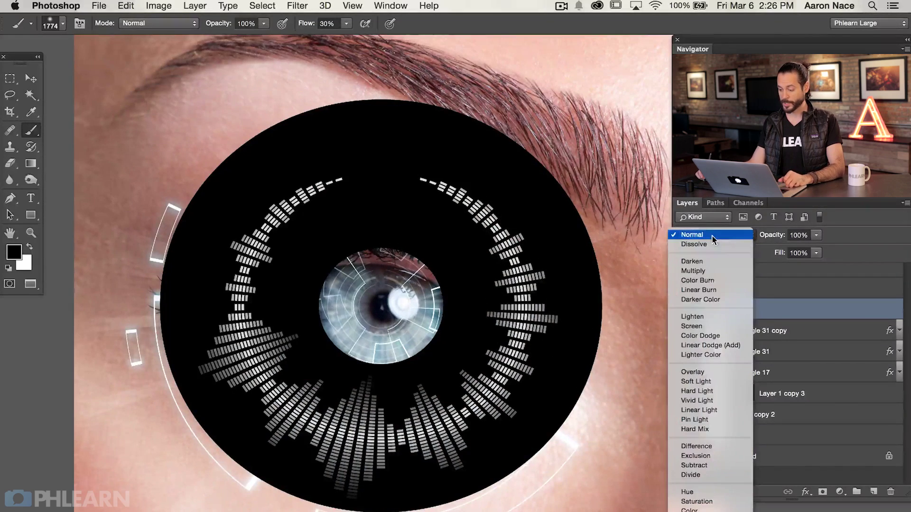
pyautogui.click(719, 328)
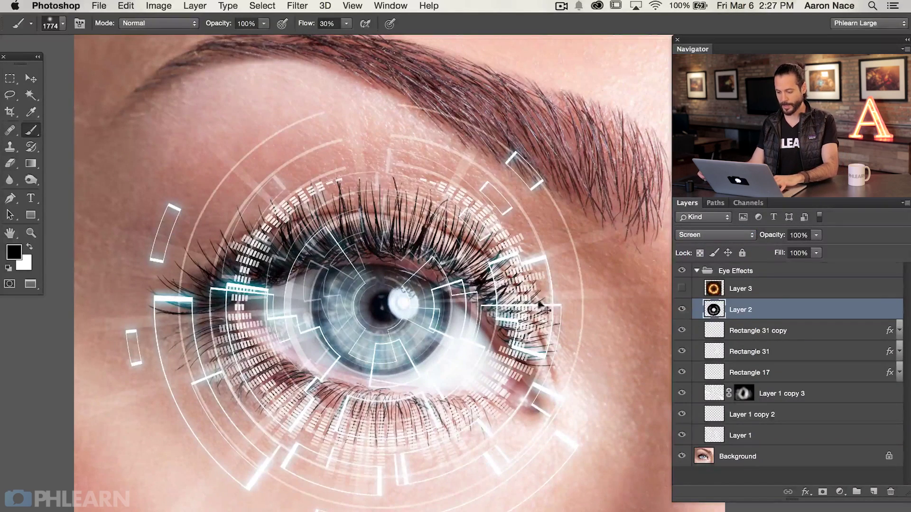
# Scale the Layer 2 equalizer ring down around the pupil so it fits inside the iris.
pyautogui.press('super+t')
pyautogui.moveTo(599, 100); pyautogui.dragTo(463, 229)
pyautogui.press('Return')
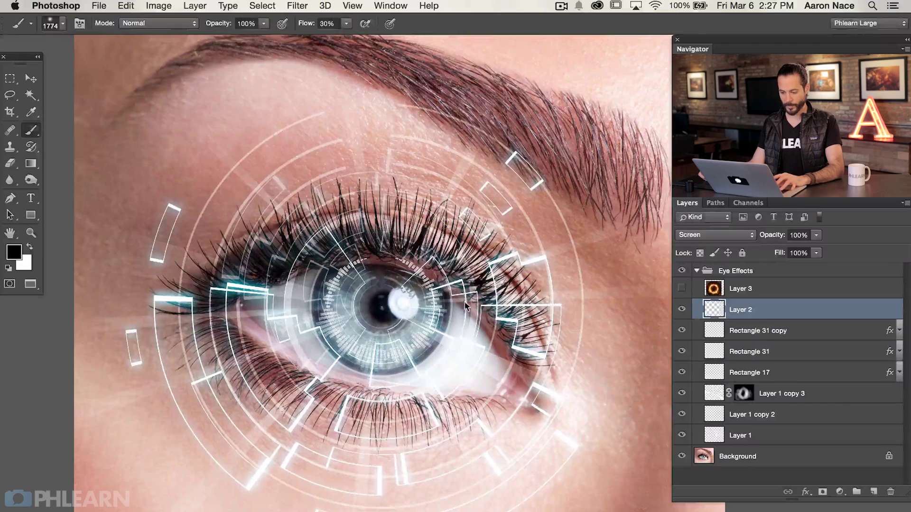
pyautogui.moveTo(602, 394)
pyautogui.mouseDown()
pyautogui.moveTo(610, 381)
pyautogui.moveTo(595, 378)
pyautogui.mouseUp()
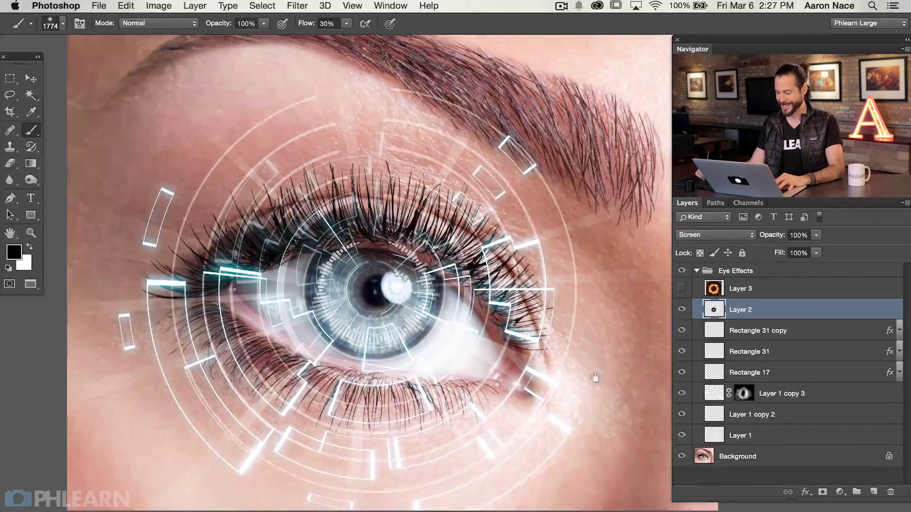
# Show the fiery ring on Layer 3 in Screen blending mode and compare the image with it off and on.
pyautogui.click(777, 435)
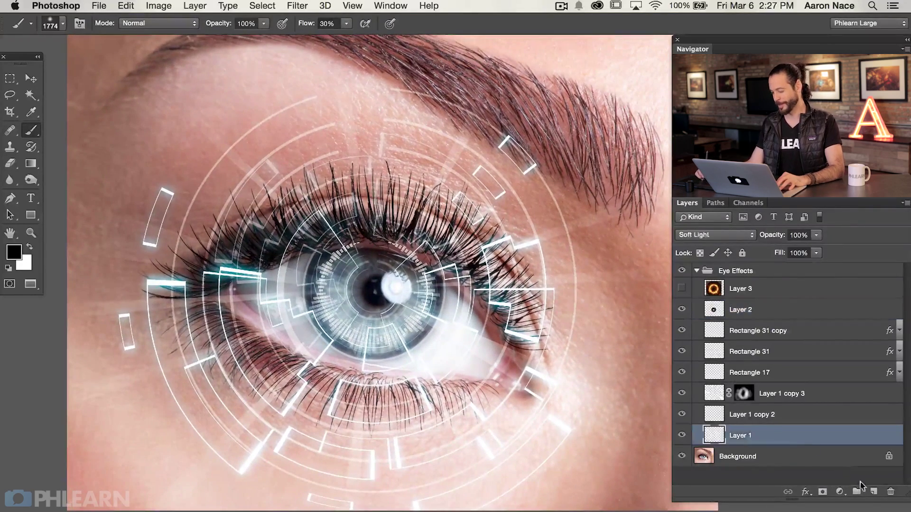
pyautogui.moveTo(499, 330); pyautogui.dragTo(499, 347)
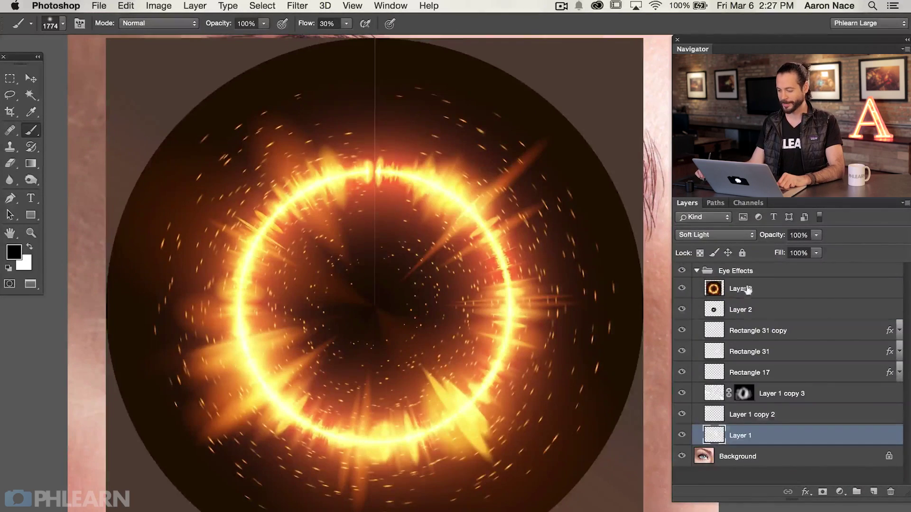
pyautogui.click(748, 290)
pyautogui.click(714, 235)
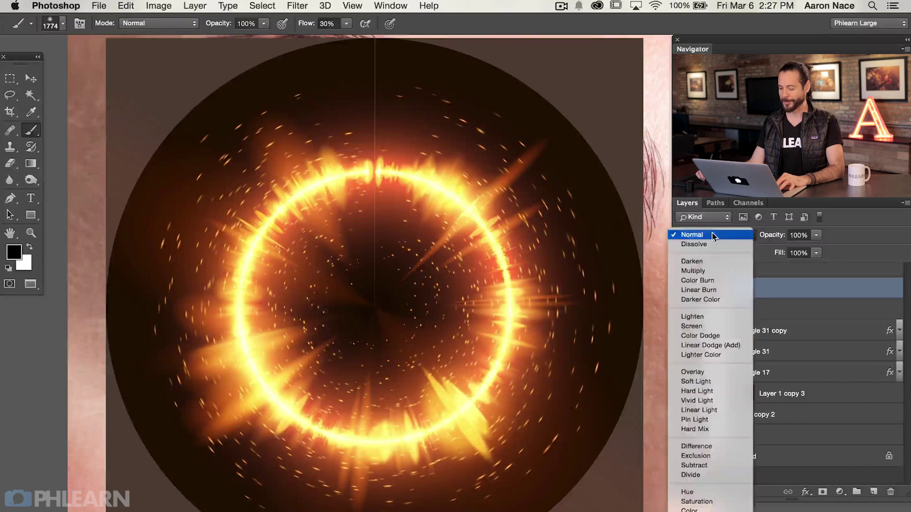
pyautogui.click(712, 327)
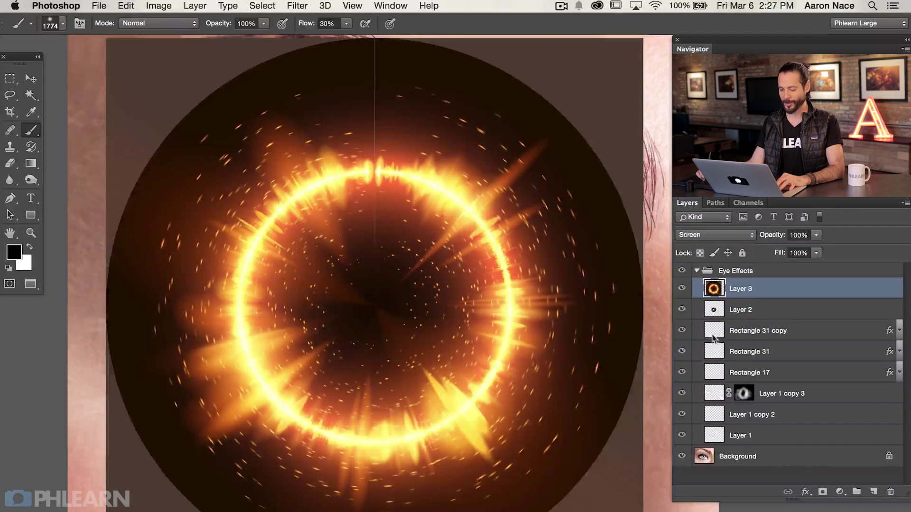
pyautogui.press('super+minus')
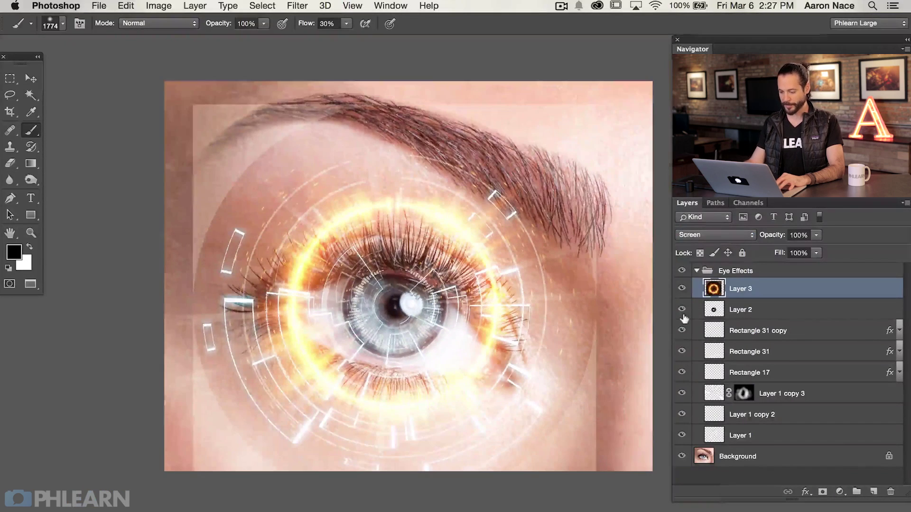
pyautogui.click(682, 288)
pyautogui.click(682, 288)
pyautogui.click(682, 288)
pyautogui.click(682, 288)
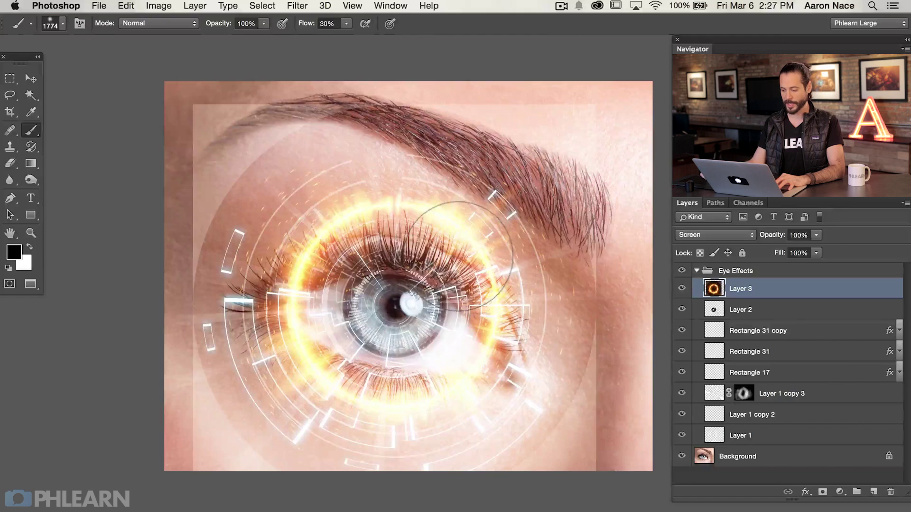
# Shift Layer 3's hue to -173 with Hue/Saturation and compare the recoloured ring off and on.
pyautogui.moveTo(416, 361); pyautogui.dragTo(452, 358)
pyautogui.press('super+u')
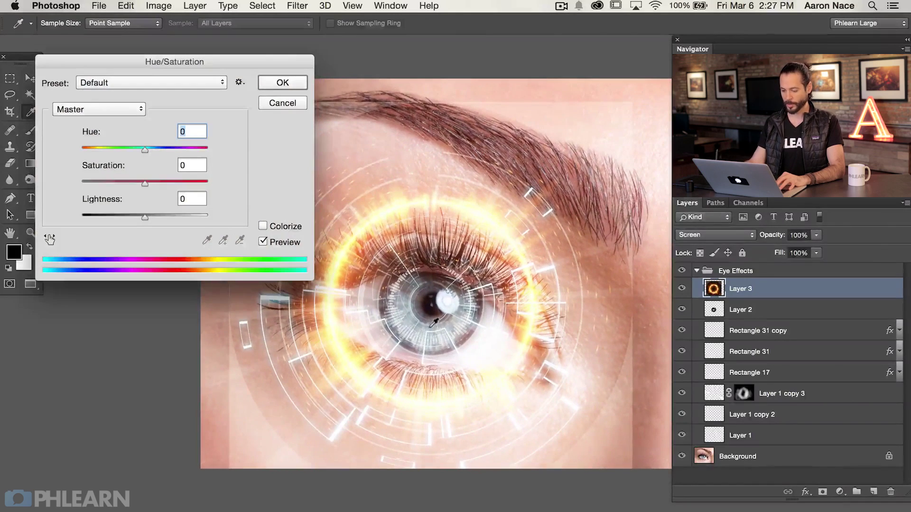
pyautogui.moveTo(115, 150); pyautogui.dragTo(83, 148)
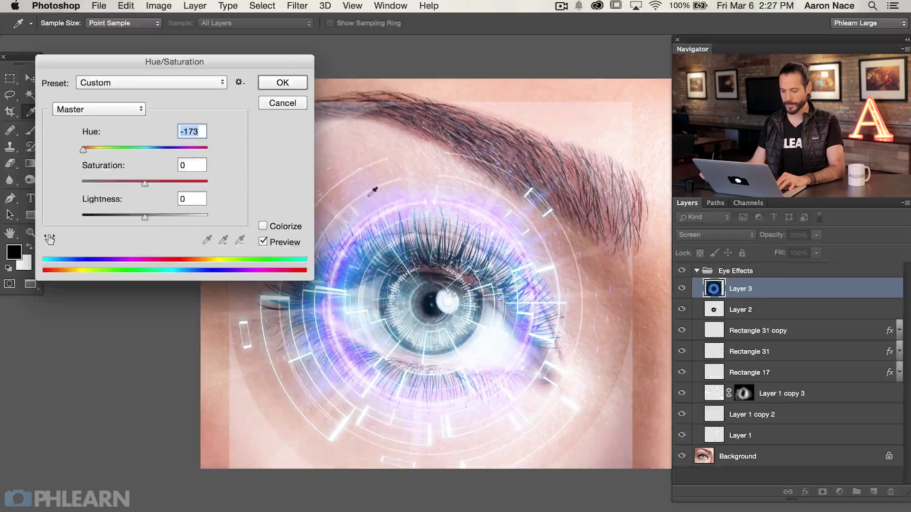
pyautogui.click(283, 83)
pyautogui.press('b')
pyautogui.click(682, 289)
pyautogui.click(681, 288)
pyautogui.click(681, 288)
pyautogui.click(681, 288)
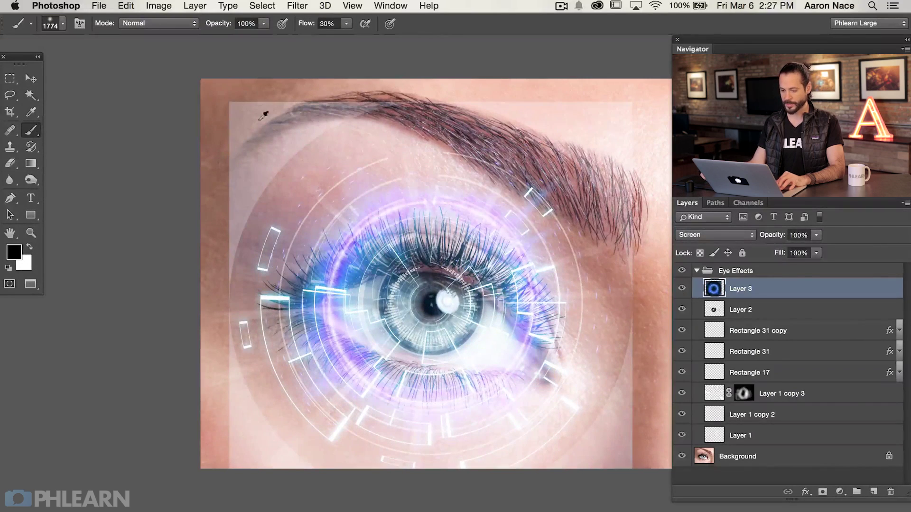
# Add a mask to Layer 3, paint its outer edges away in black at 80% flow, and compare the layer off and on.
pyautogui.click(827, 492)
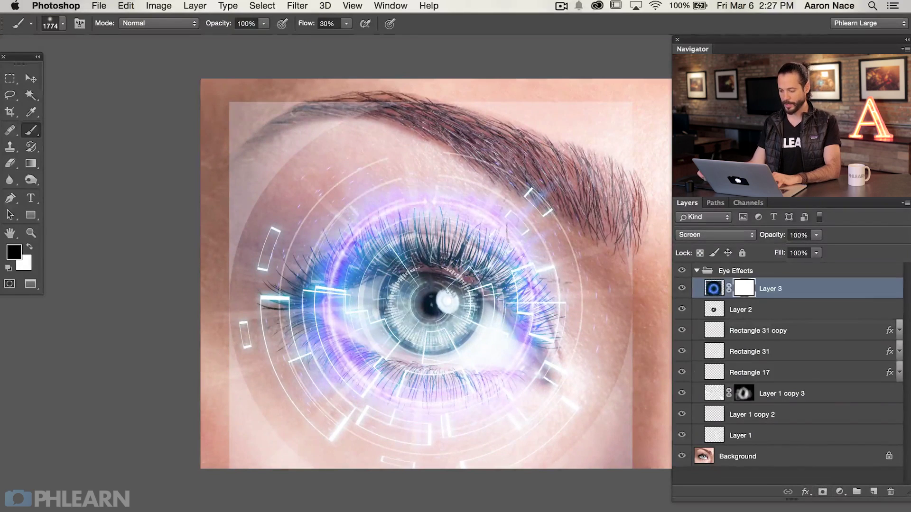
pyautogui.moveTo(570, 150)
pyautogui.mouseDown()
pyautogui.moveTo(565, 132)
pyautogui.moveTo(599, 150)
pyautogui.moveTo(561, 125)
pyautogui.moveTo(499, 47)
pyautogui.moveTo(628, 150)
pyautogui.moveTo(659, 370)
pyautogui.moveTo(632, 463)
pyautogui.moveTo(575, 511)
pyautogui.mouseUp()
pyautogui.moveTo(332, 511)
pyautogui.mouseDown()
pyautogui.moveTo(260, 482)
pyautogui.moveTo(192, 377)
pyautogui.moveTo(202, 211)
pyautogui.moveTo(353, 70)
pyautogui.moveTo(339, 80)
pyautogui.mouseUp()
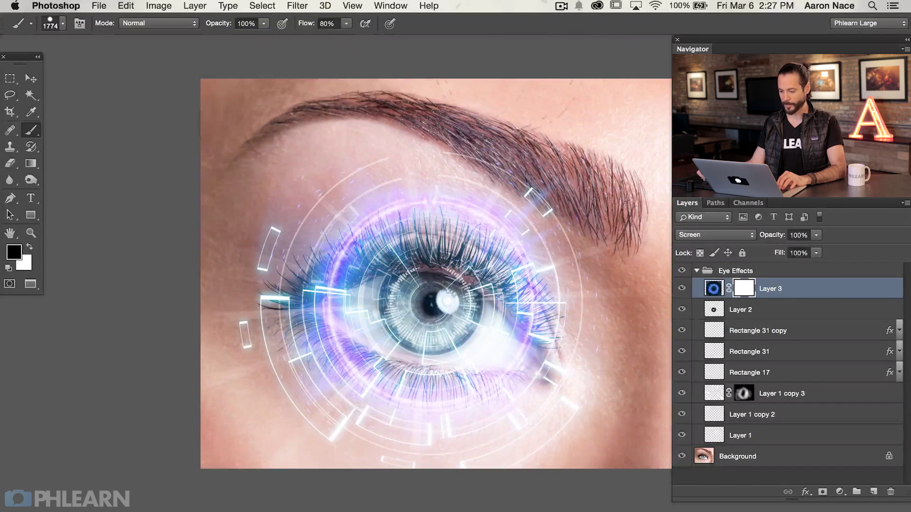
pyautogui.click(682, 287)
pyautogui.click(681, 287)
pyautogui.click(682, 287)
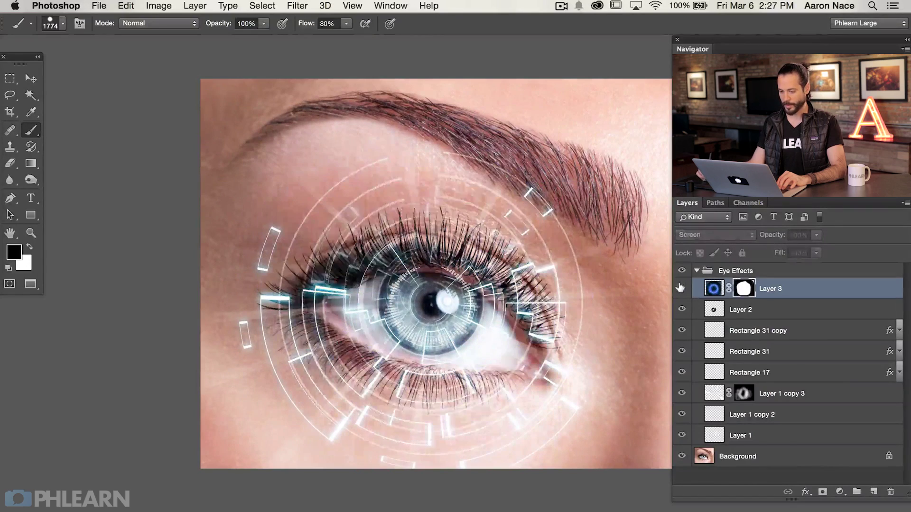
pyautogui.click(682, 288)
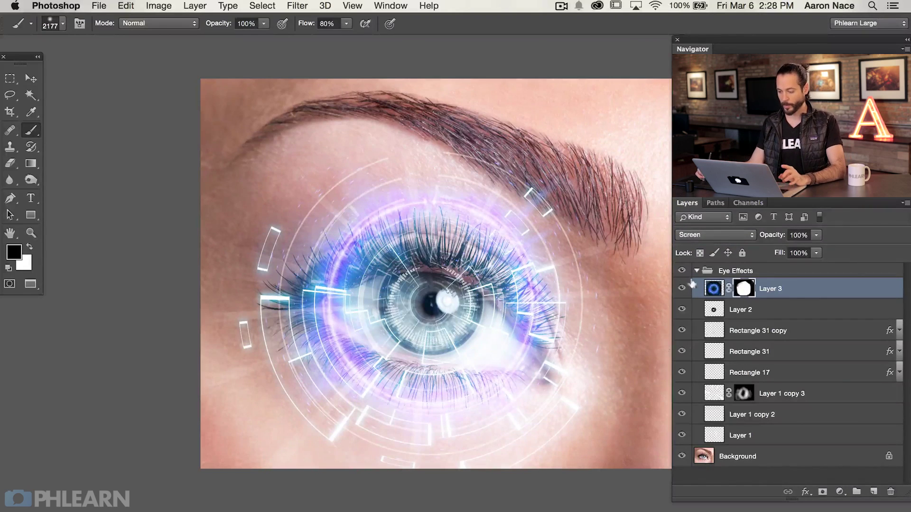
# Add a darkening Curves adjustment above the Background, mapping input 154 to output 99, and compare it off and on.
pyautogui.click(762, 453)
pyautogui.click(840, 492)
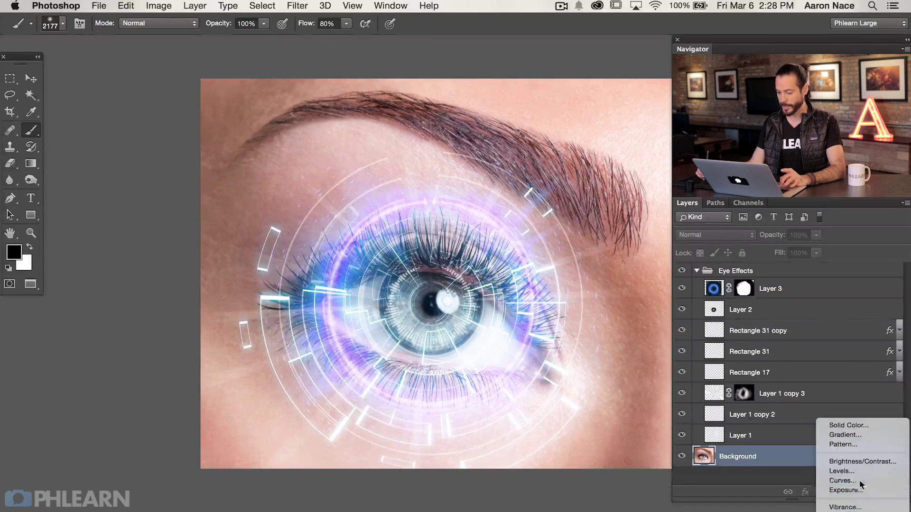
pyautogui.click(842, 480)
pyautogui.moveTo(588, 209); pyautogui.dragTo(609, 224)
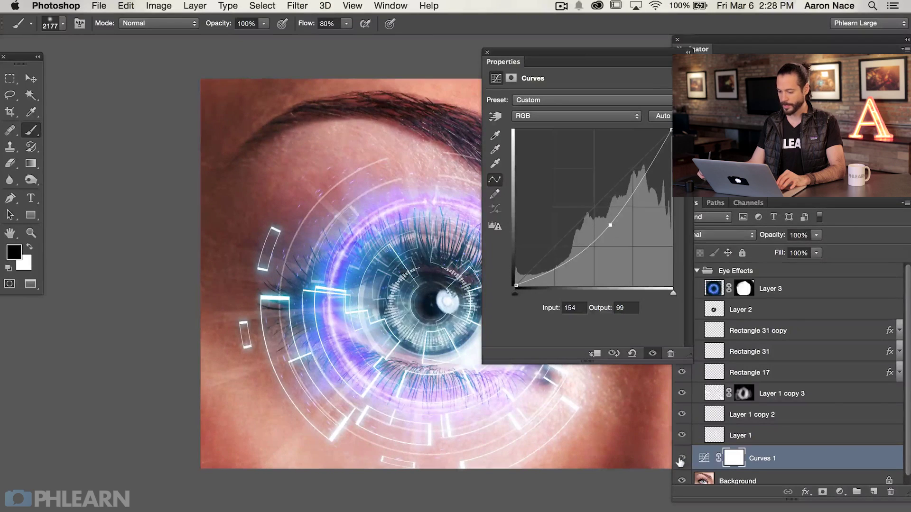
pyautogui.click(682, 458)
pyautogui.click(682, 459)
pyautogui.click(681, 458)
pyautogui.click(681, 458)
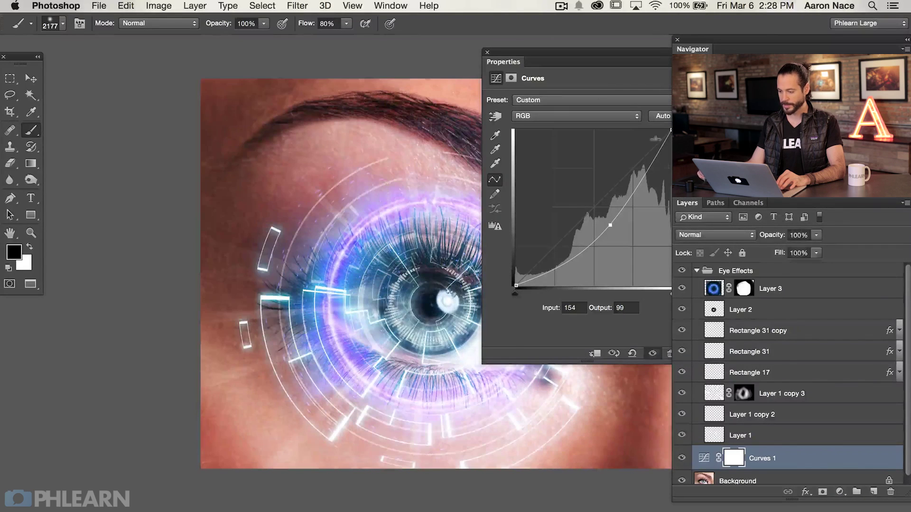
pyautogui.click(487, 52)
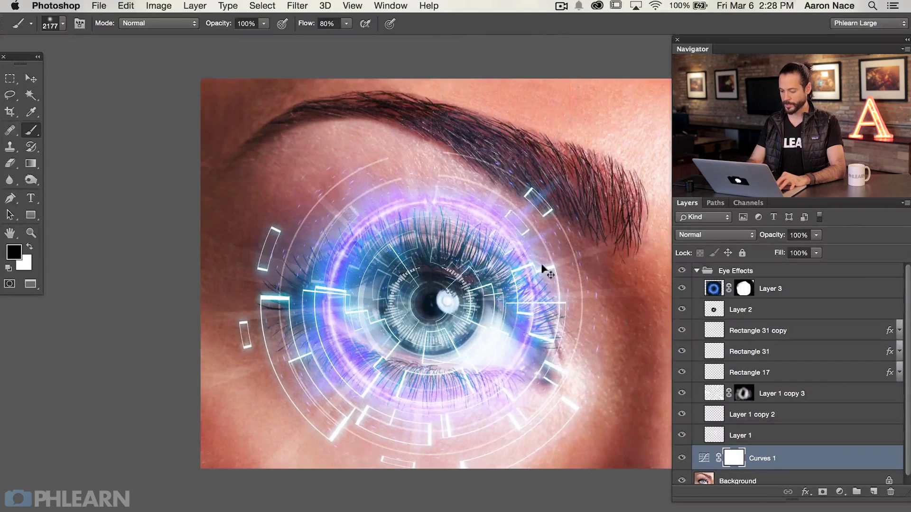
# Invert the Curves 1 mask and paint white over the eye to confine the darkening there, comparing it off and on.
pyautogui.press('super+i')
pyautogui.press('x')
pyautogui.moveTo(444, 317)
pyautogui.mouseDown()
pyautogui.moveTo(460, 317)
pyautogui.moveTo(404, 299)
pyautogui.moveTo(446, 301)
pyautogui.moveTo(422, 313)
pyautogui.moveTo(430, 323)
pyautogui.mouseUp()
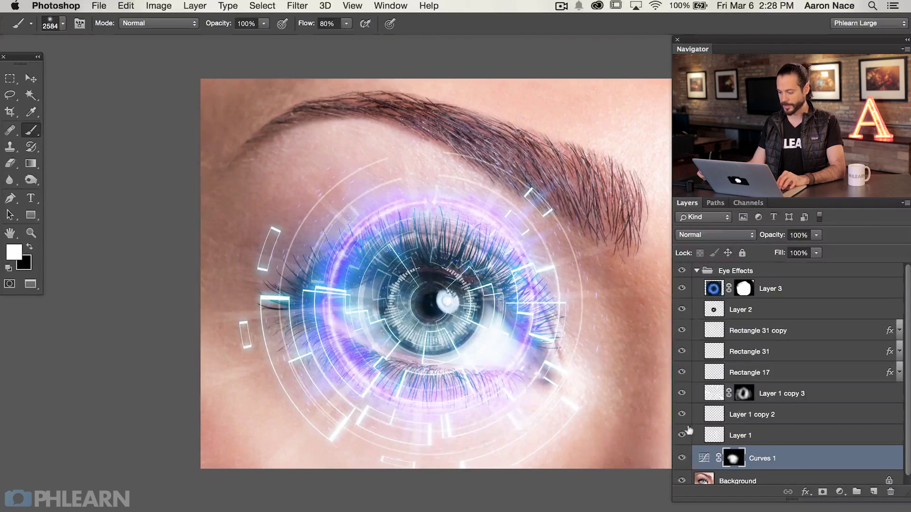
pyautogui.click(682, 459)
pyautogui.click(682, 459)
pyautogui.click(683, 459)
pyautogui.click(685, 460)
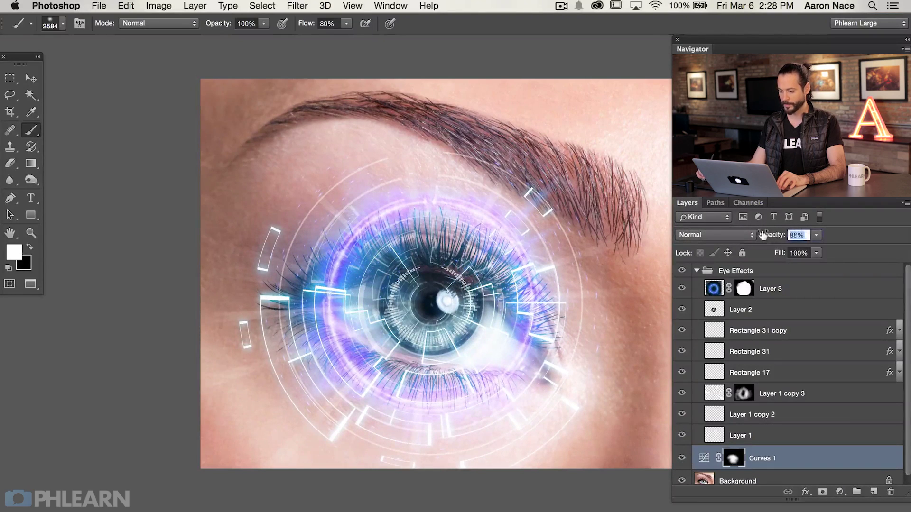
# Lower the Curves 1 layer's opacity to 73% and compare the adjustment off and on.
pyautogui.moveTo(762, 235); pyautogui.dragTo(754, 236)
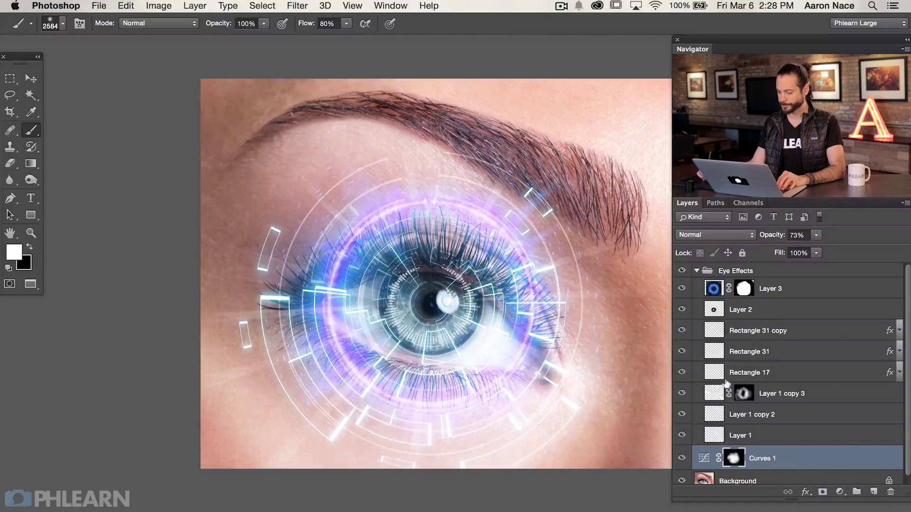
pyautogui.click(682, 456)
pyautogui.click(683, 457)
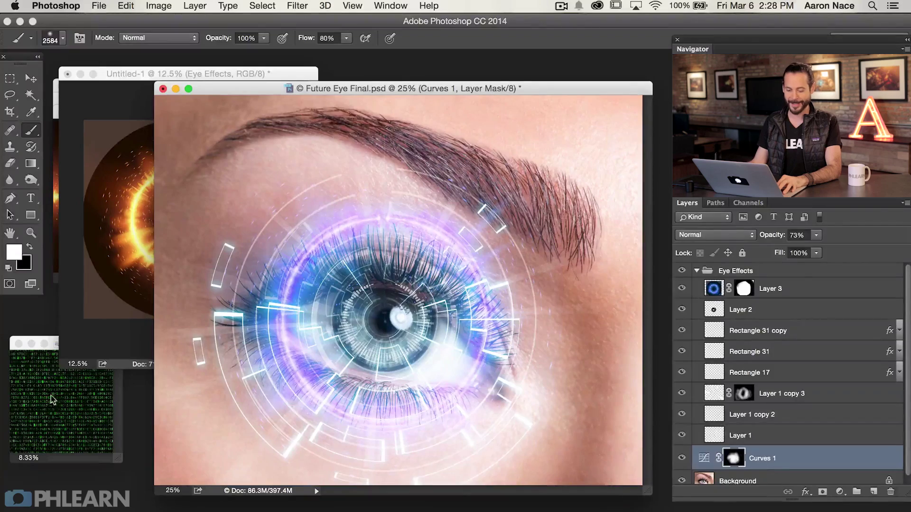
# Bring the green code stock image to the front and enlarge it to 33.3% to examine its characters.
pyautogui.click(86, 342)
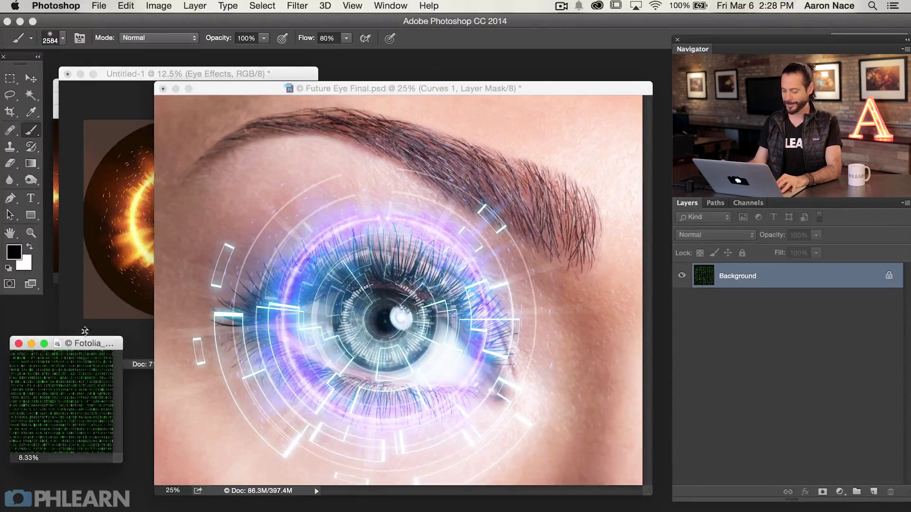
pyautogui.press('super+plus')
pyautogui.press('super+plus')
pyautogui.press('super+plus')
pyautogui.press('super+plus')
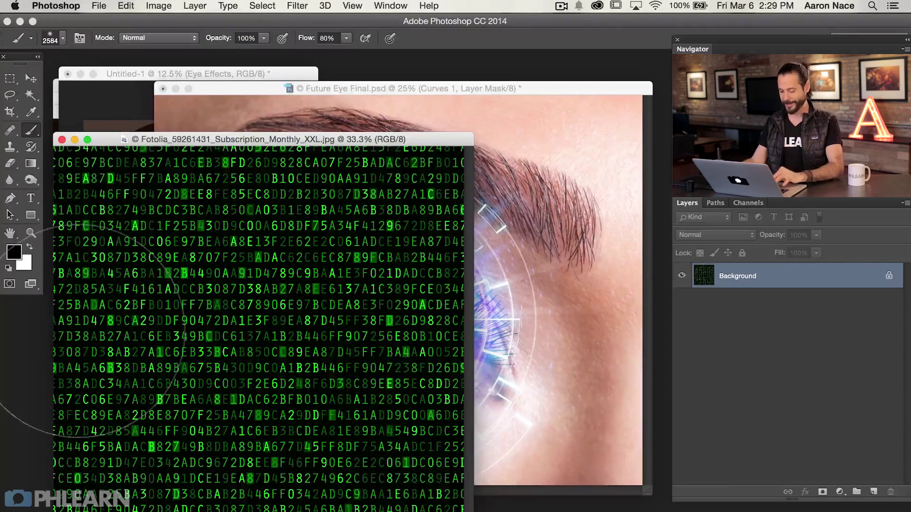
# Copy the green code image into the Future Eye Final document as a new layer over the eye.
pyautogui.press('v')
pyautogui.moveTo(306, 140); pyautogui.dragTo(294, 130)
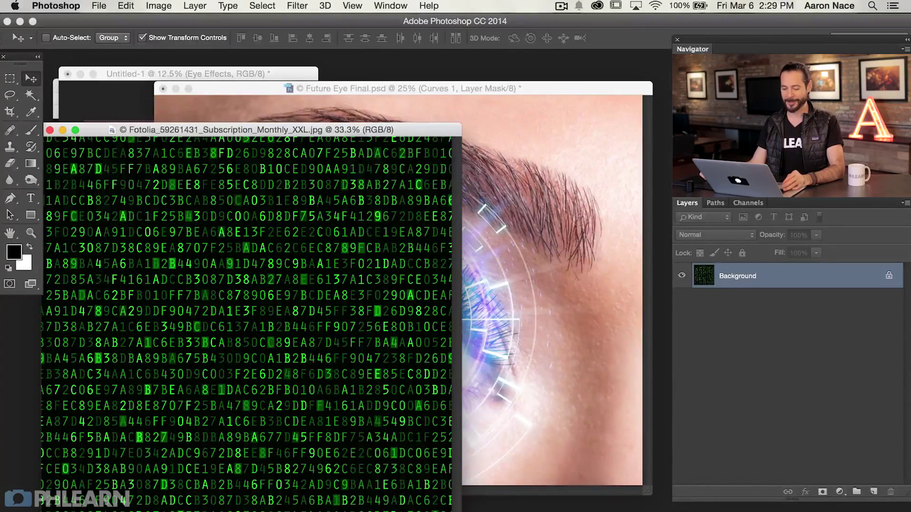
pyautogui.moveTo(323, 334); pyautogui.dragTo(574, 346)
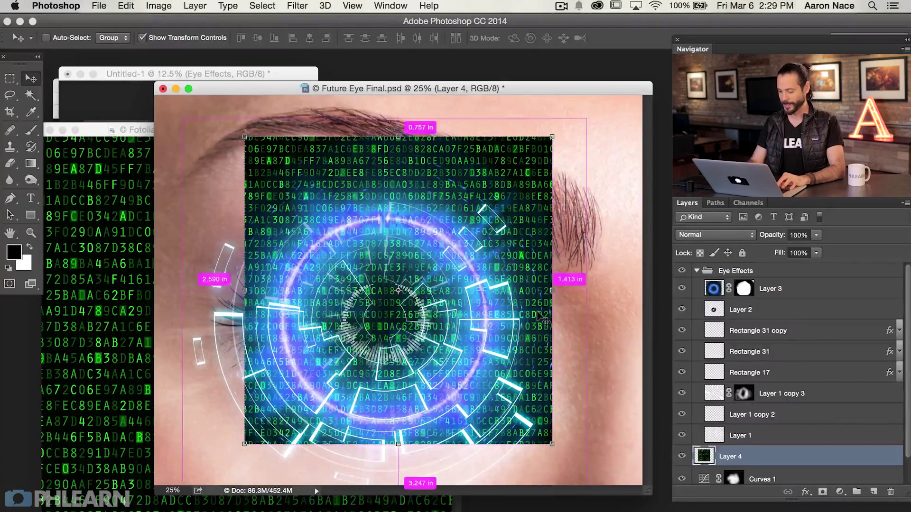
# Move the code layer up to the top of the Eye Effects group, above Layer 3.
pyautogui.press('super+bracketright')
pyautogui.press('super+bracketright')
pyautogui.press('super+bracketright')
pyautogui.press('super+bracketright')
pyautogui.press('super+bracketright')
pyautogui.press('super+bracketright')
pyautogui.press('super+bracketright')
pyautogui.press('super+bracketright')
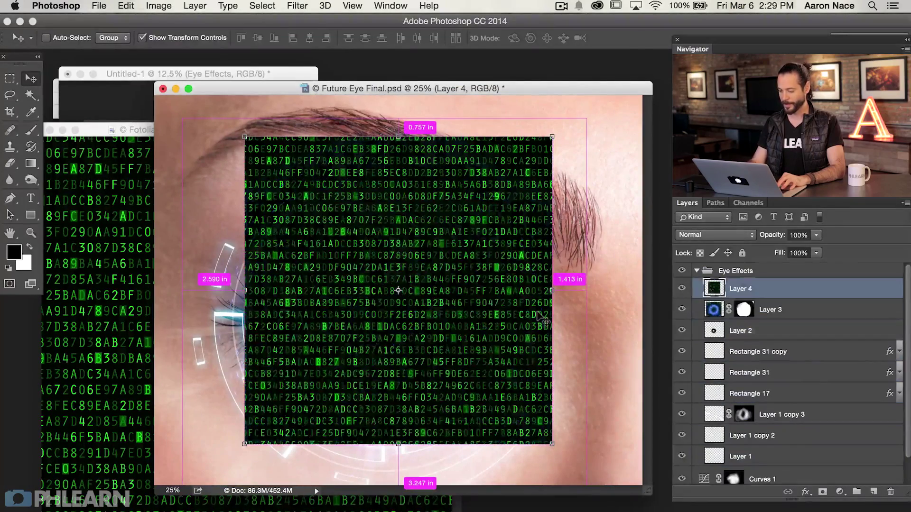
# Set the code layer's blend mode to Screen and reposition it over the iris and the inner corner of the eye.
pyautogui.press('f')
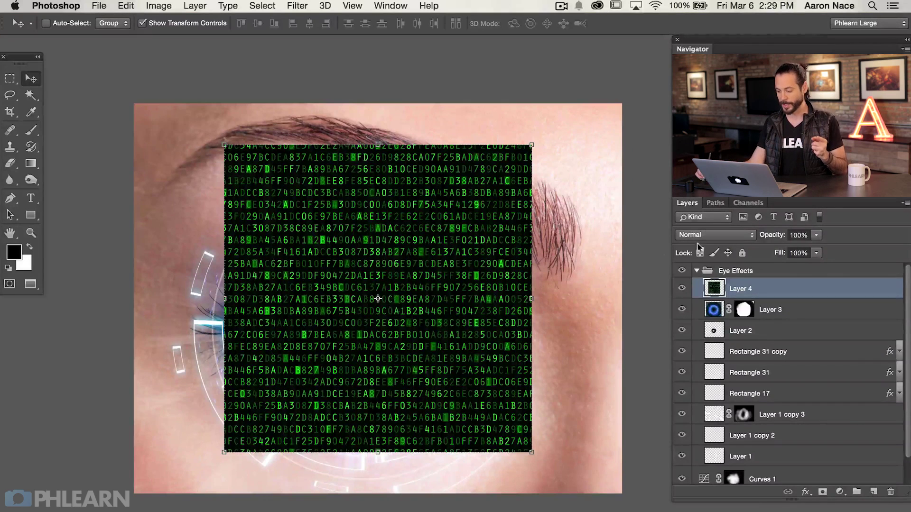
pyautogui.click(699, 235)
pyautogui.click(709, 327)
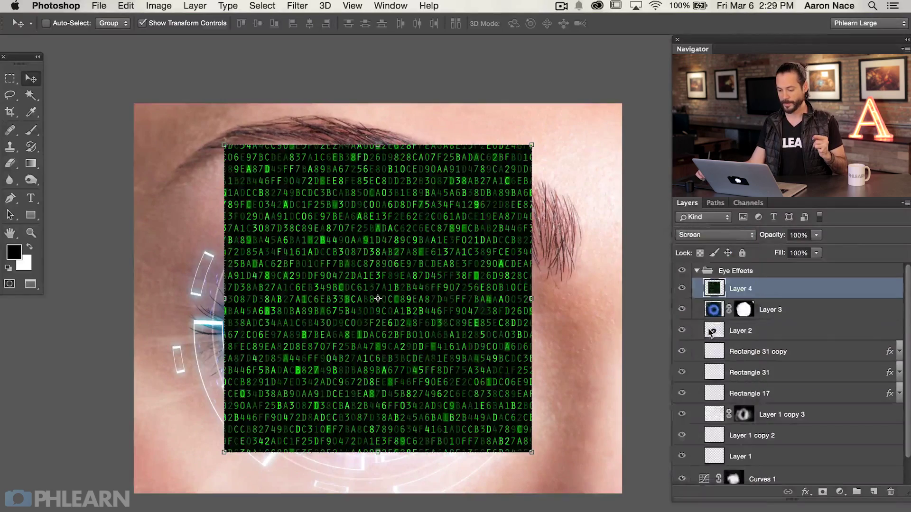
pyautogui.moveTo(449, 331); pyautogui.dragTo(537, 403)
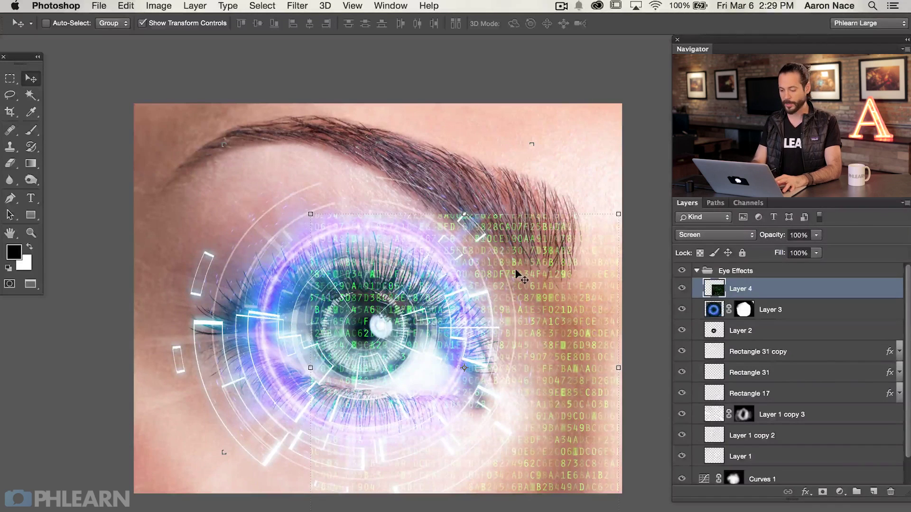
# Shift the code layer's hue to +72 with Hue/Saturation so the characters turn blue, and nudge the layer slightly.
pyautogui.press('super+u')
pyautogui.moveTo(166, 147)
pyautogui.mouseDown()
pyautogui.moveTo(157, 144)
pyautogui.moveTo(197, 147)
pyautogui.moveTo(179, 148)
pyautogui.mouseUp()
pyautogui.click(107, 148)
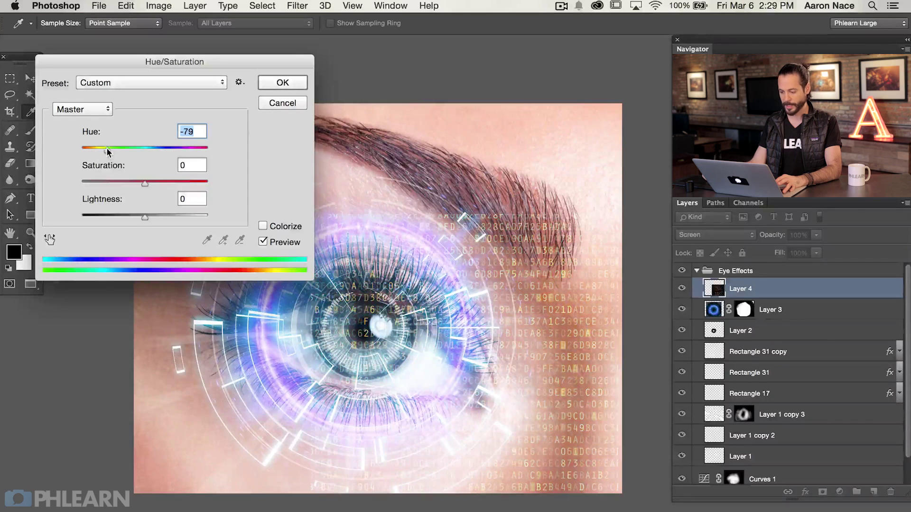
pyautogui.moveTo(114, 150); pyautogui.dragTo(179, 152)
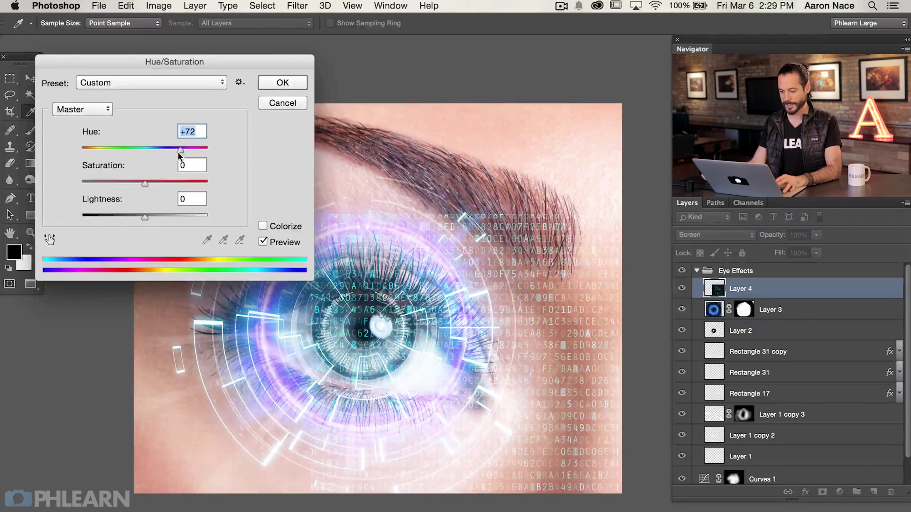
pyautogui.click(282, 83)
pyautogui.moveTo(556, 361)
pyautogui.mouseDown()
pyautogui.moveTo(338, 357)
pyautogui.moveTo(533, 338)
pyautogui.moveTo(550, 356)
pyautogui.mouseUp()
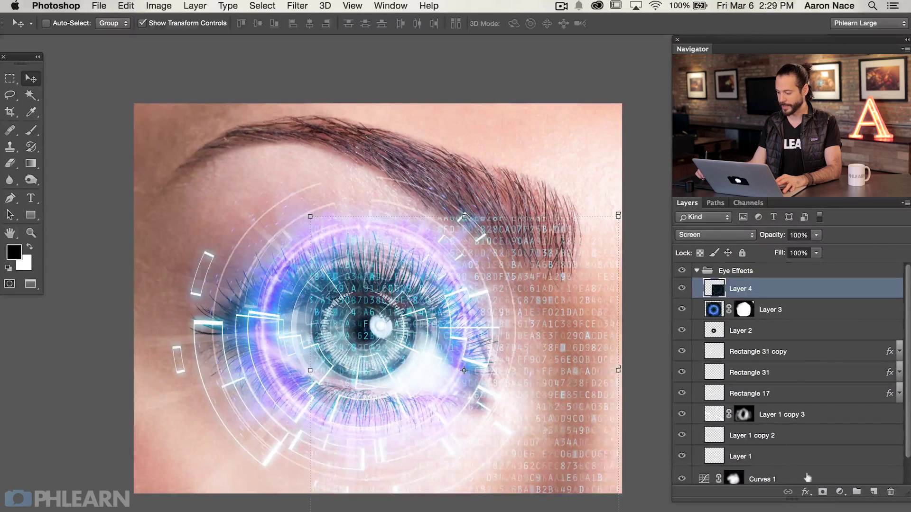
# Add a mask to the code layer and paint black at 60% flow around its edges to fade them into the skin.
pyautogui.click(822, 492)
pyautogui.press('b')
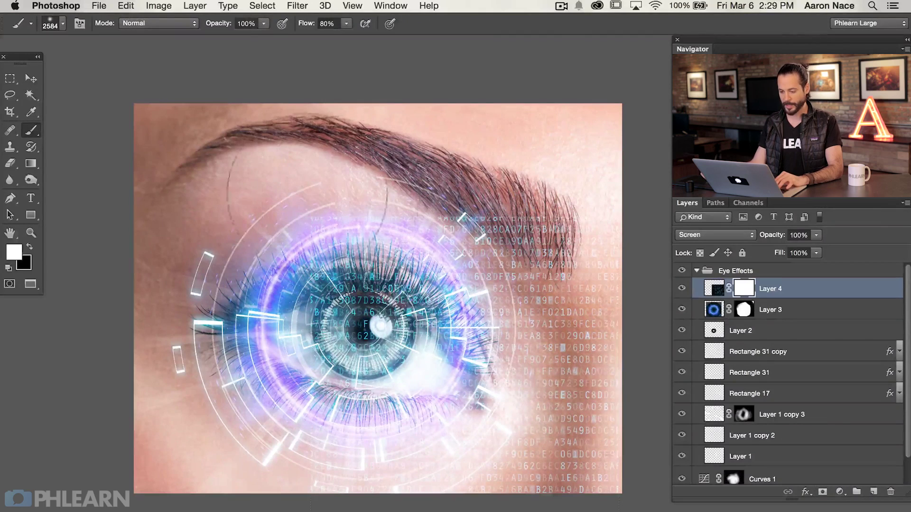
pyautogui.hotkey('shift', '6')
pyautogui.moveTo(303, 195)
pyautogui.mouseDown()
pyautogui.moveTo(417, 192)
pyautogui.moveTo(545, 208)
pyautogui.moveTo(538, 201)
pyautogui.mouseUp()
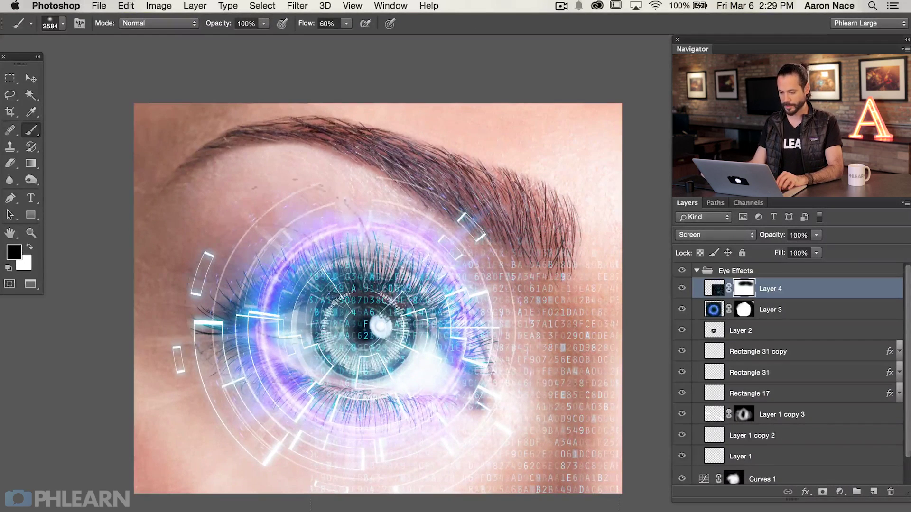
pyautogui.moveTo(294, 318); pyautogui.dragTo(298, 427)
pyautogui.moveTo(370, 511); pyautogui.dragTo(455, 511)
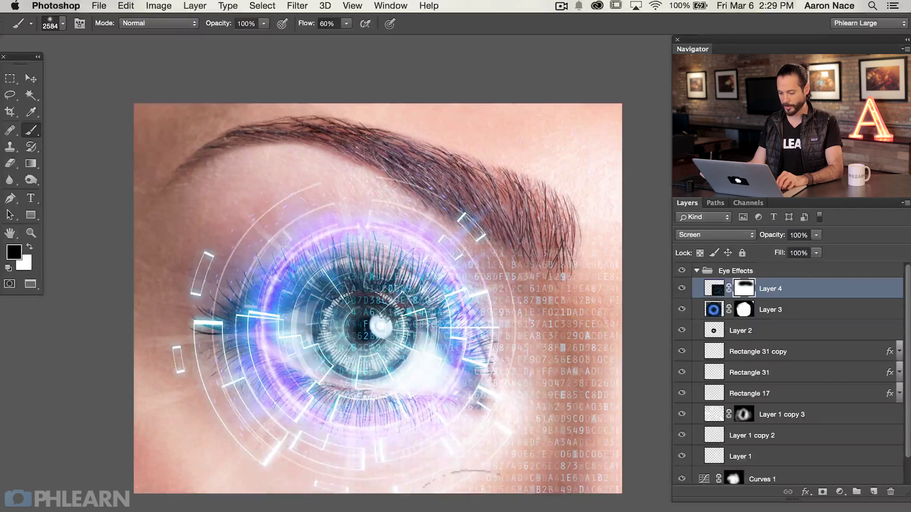
pyautogui.moveTo(608, 353)
pyautogui.mouseDown()
pyautogui.moveTo(536, 461)
pyautogui.moveTo(562, 449)
pyautogui.mouseUp()
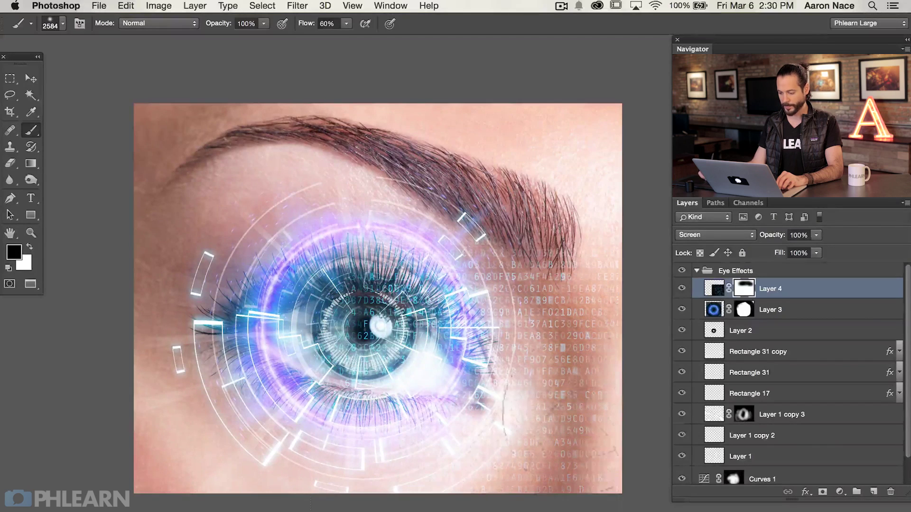
pyautogui.moveTo(563, 281)
pyautogui.mouseDown()
pyautogui.moveTo(571, 260)
pyautogui.moveTo(553, 274)
pyautogui.moveTo(576, 294)
pyautogui.moveTo(574, 335)
pyautogui.mouseUp()
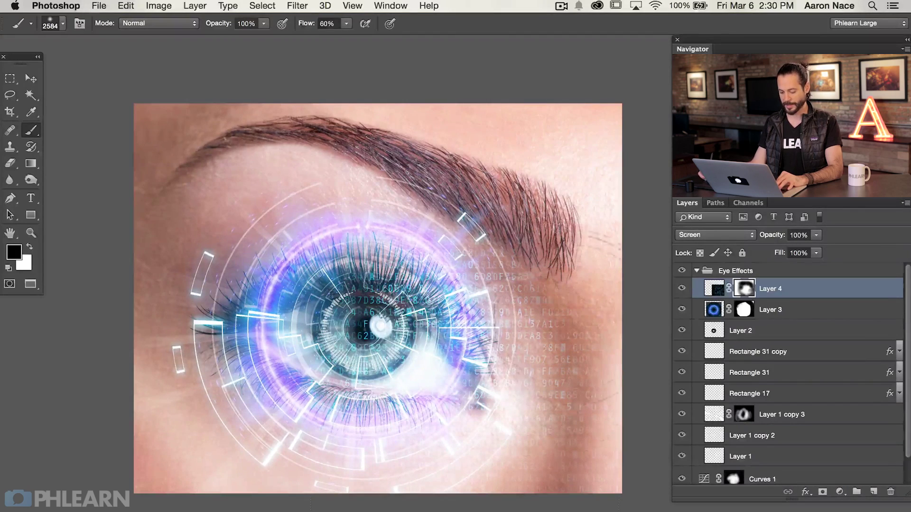
pyautogui.press('x')
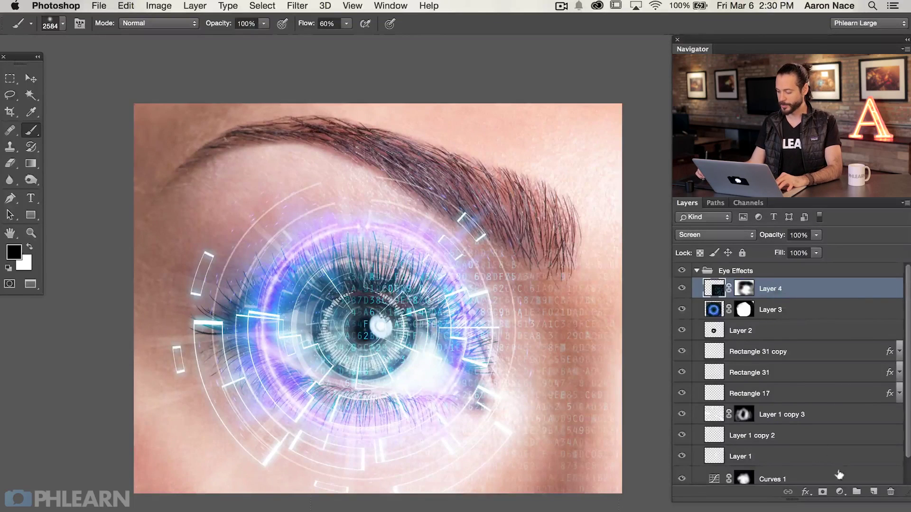
# Add a Curves adjustment above the code layer, mapping green 115 to 137 and blue 120 to 139, and compare it off and on.
pyautogui.click(839, 492)
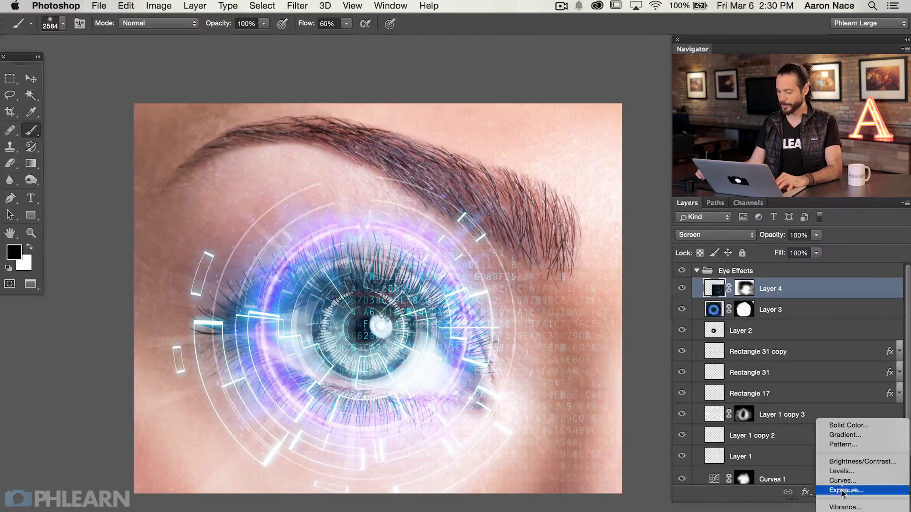
pyautogui.click(843, 481)
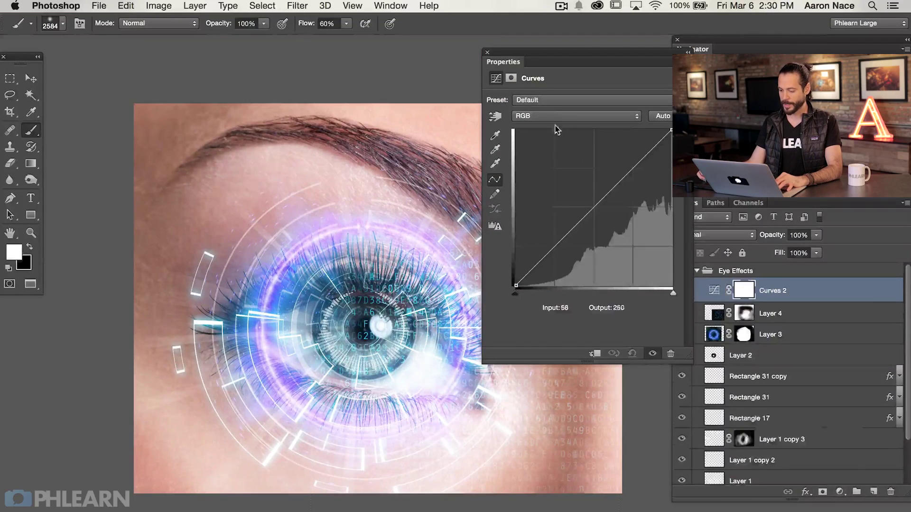
pyautogui.click(558, 119)
pyautogui.click(526, 135)
pyautogui.moveTo(587, 214); pyautogui.dragTo(584, 199)
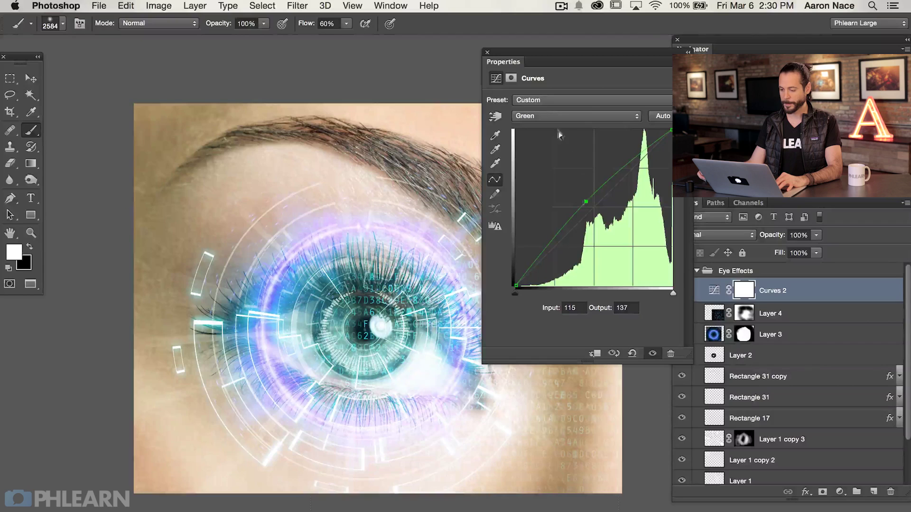
pyautogui.click(560, 116)
pyautogui.click(560, 126)
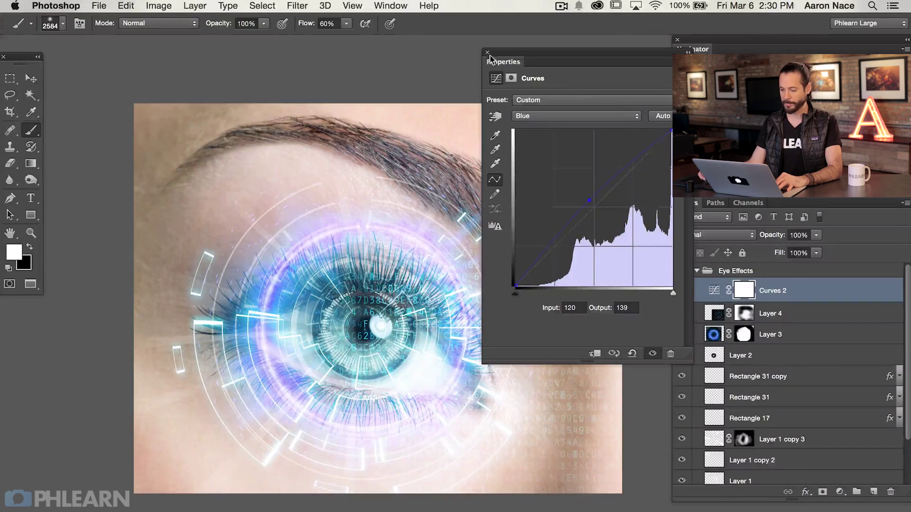
pyautogui.click(485, 53)
pyautogui.click(681, 291)
pyautogui.click(681, 290)
# Invert the Curves 2 mask and paint white at 70% flow over the iris and patches of skin around the eye.
pyautogui.press('super+i')
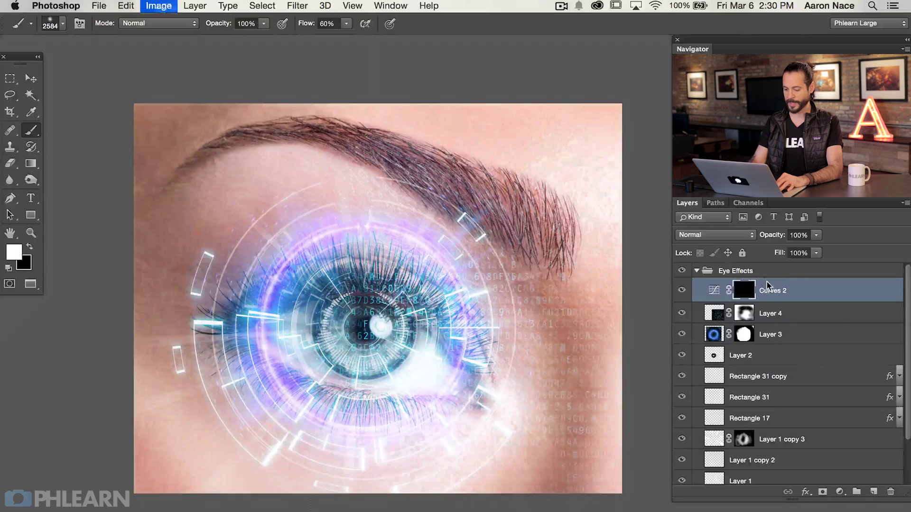
pyautogui.moveTo(368, 326); pyautogui.dragTo(294, 321)
pyautogui.hotkey('shift', '7')
pyautogui.click(363, 329)
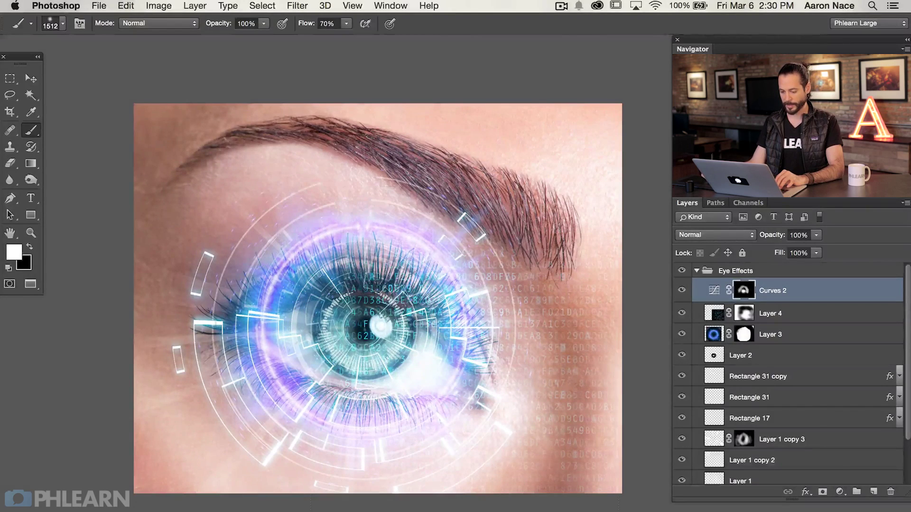
pyautogui.moveTo(230, 360)
pyautogui.mouseDown()
pyautogui.moveTo(256, 377)
pyautogui.moveTo(272, 368)
pyautogui.mouseUp()
pyautogui.press('super+z')
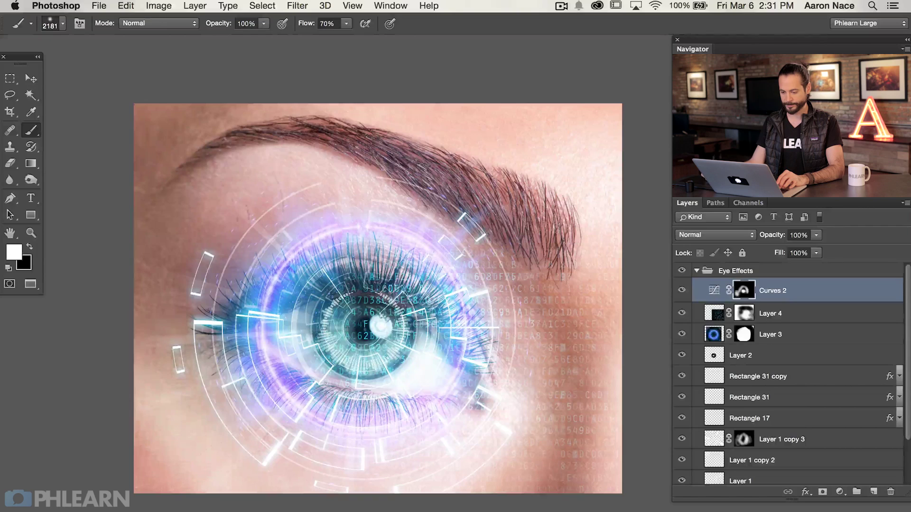
pyautogui.click(176, 223)
pyautogui.moveTo(519, 368); pyautogui.dragTo(536, 366)
pyautogui.click(521, 232)
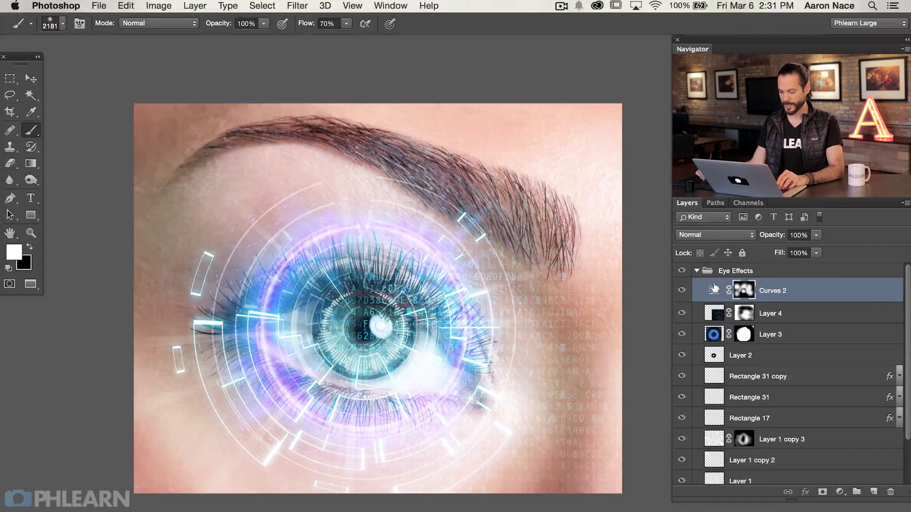
# Strengthen the blue channel of the Curves 2 adjustment by mapping input 109 to output 156.
pyautogui.doubleClick(714, 289)
pyautogui.click(541, 118)
pyautogui.click(546, 144)
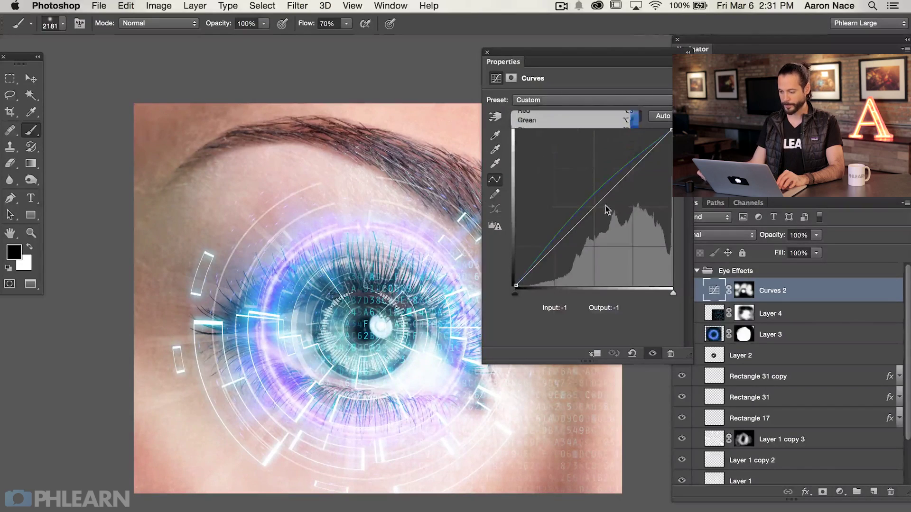
pyautogui.click(558, 117)
pyautogui.click(558, 125)
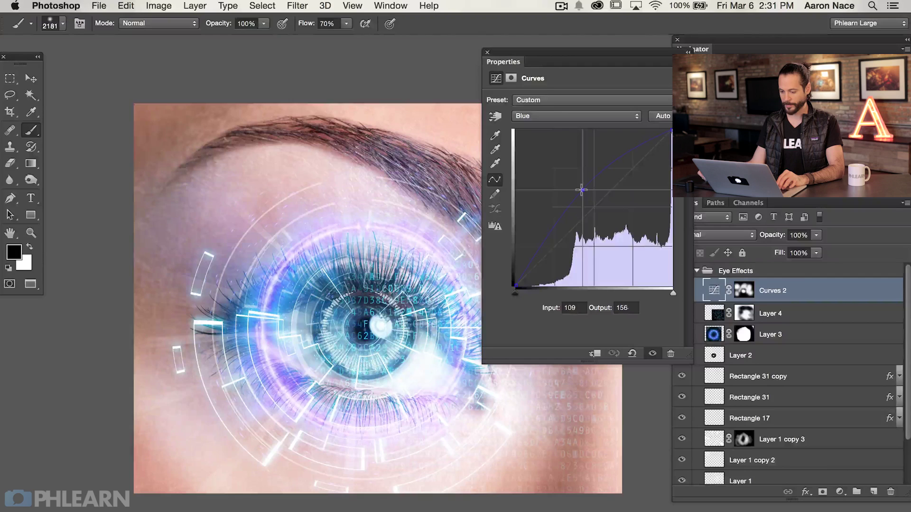
pyautogui.click(486, 52)
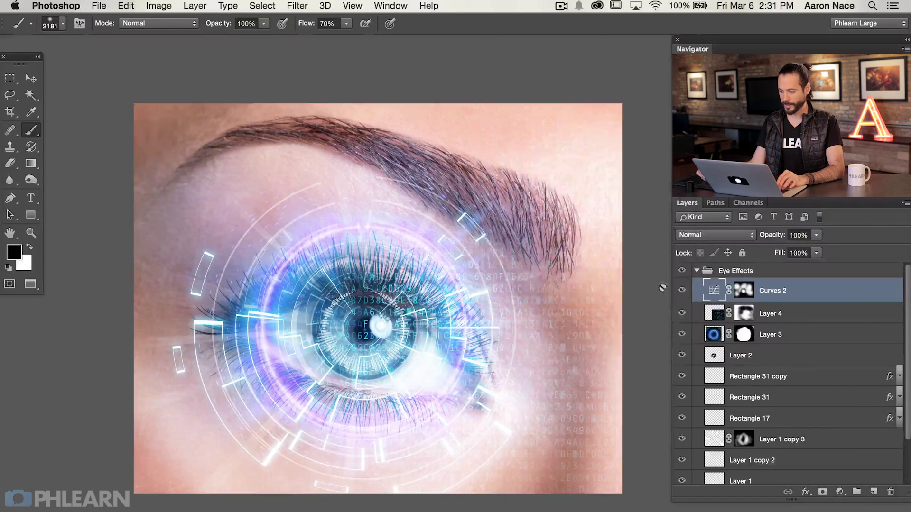
# Compare the Curves 2 adjustment off and on and lower the layer's opacity to 61%.
pyautogui.click(680, 290)
pyautogui.click(679, 289)
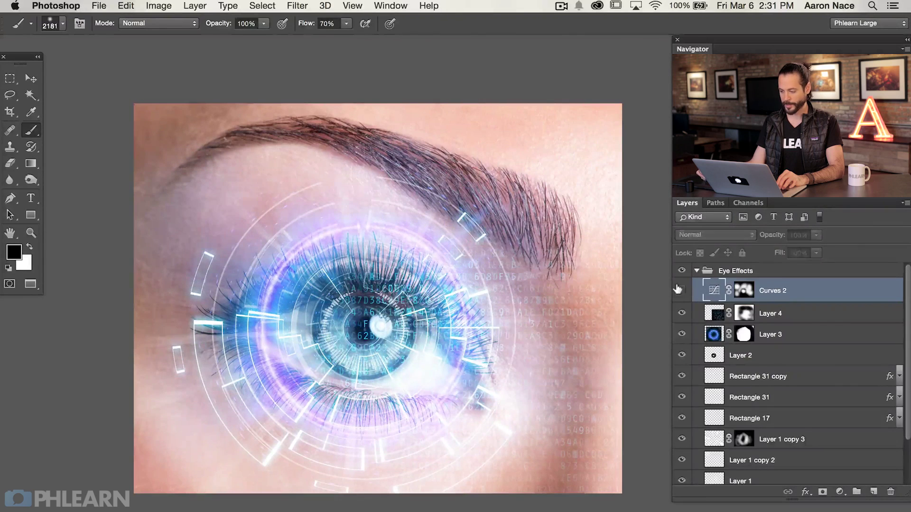
pyautogui.click(678, 289)
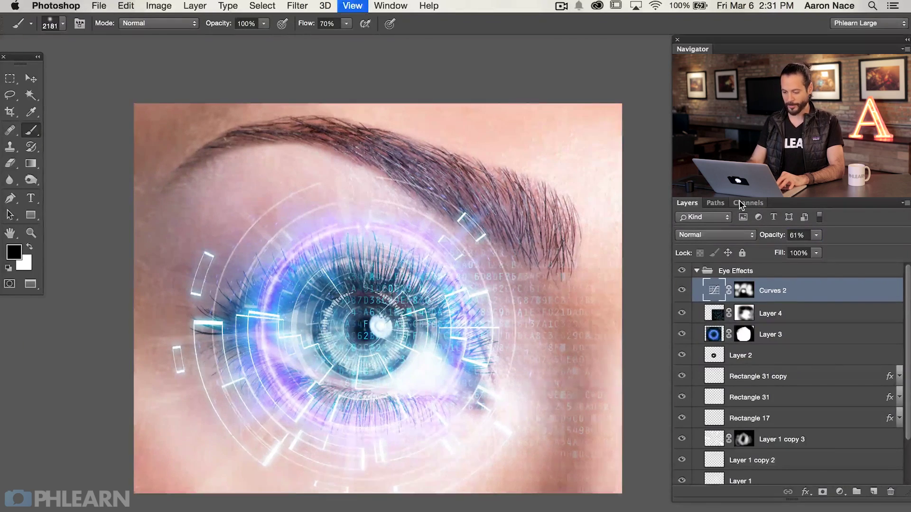
pyautogui.press('super+plus')
pyautogui.press('super+plus')
pyautogui.moveTo(322, 435); pyautogui.dragTo(407, 370)
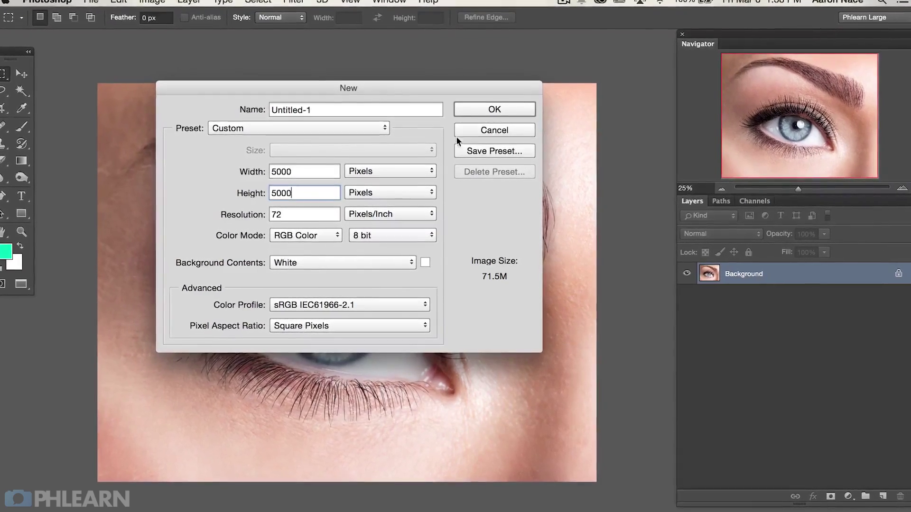
pyautogui.click(489, 110)
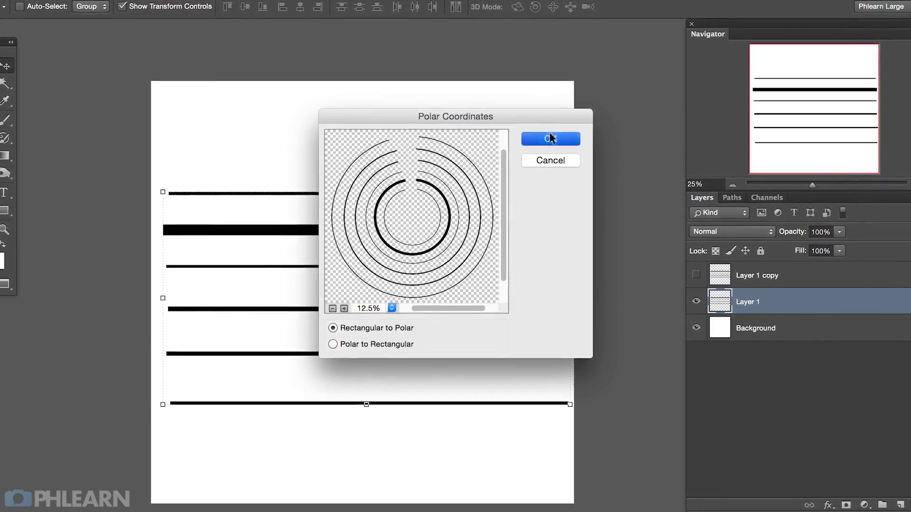
pyautogui.click(550, 138)
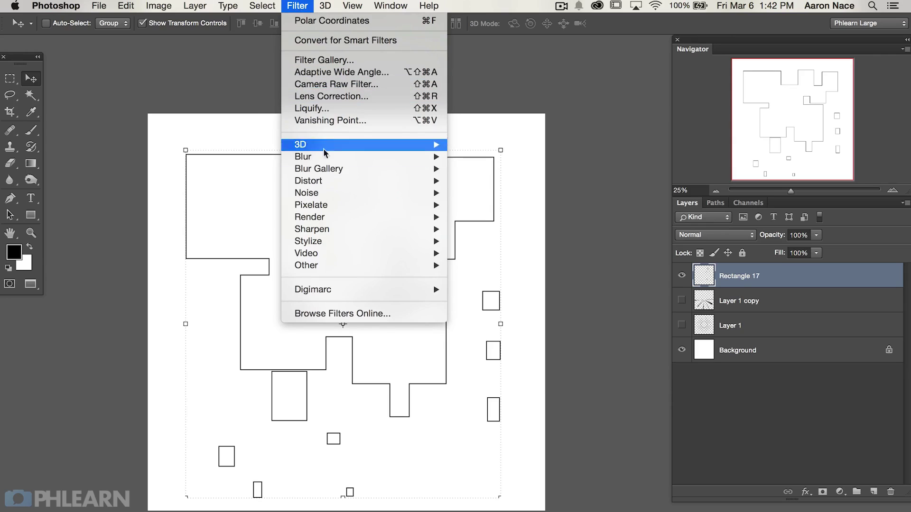
pyautogui.click(510, 206)
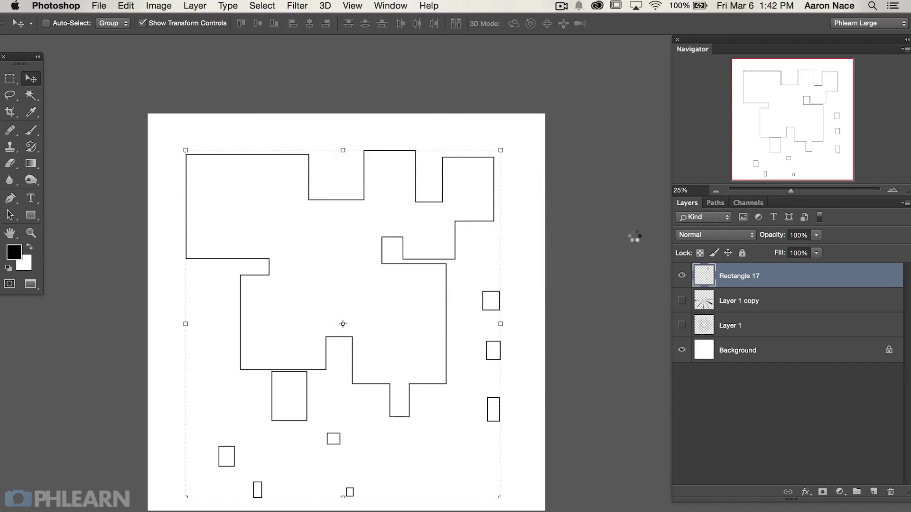
pyautogui.click(543, 147)
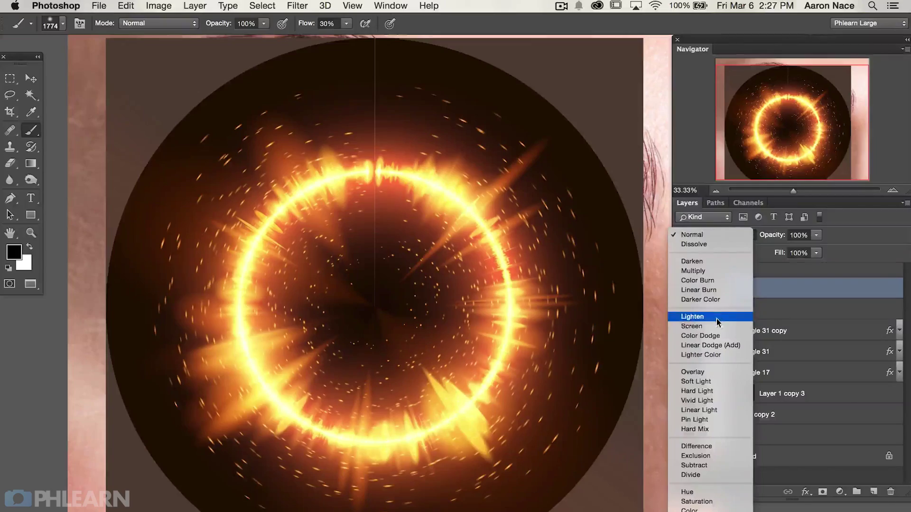
pyautogui.click(704, 332)
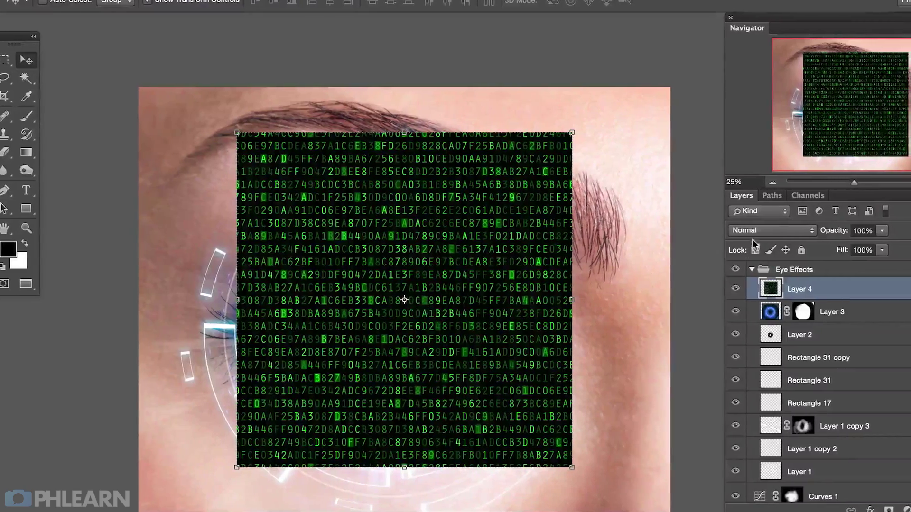
pyautogui.click(749, 229)
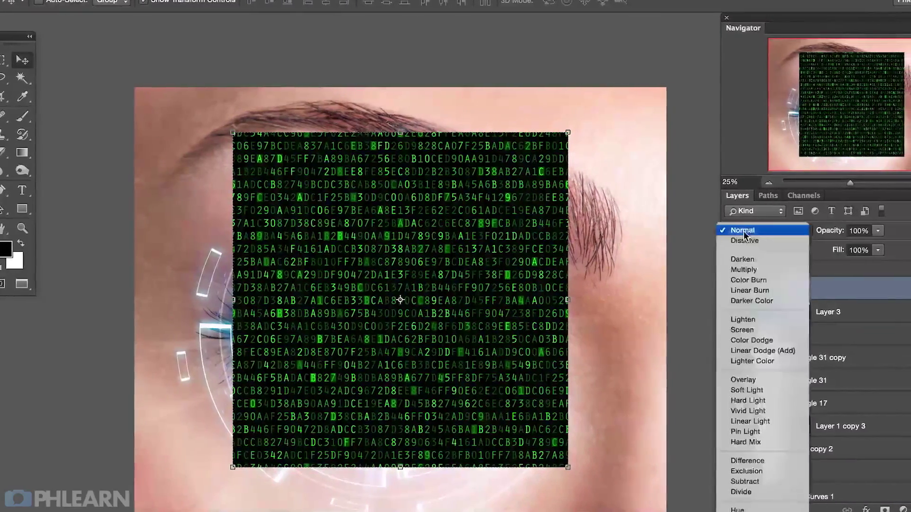
pyautogui.click(757, 331)
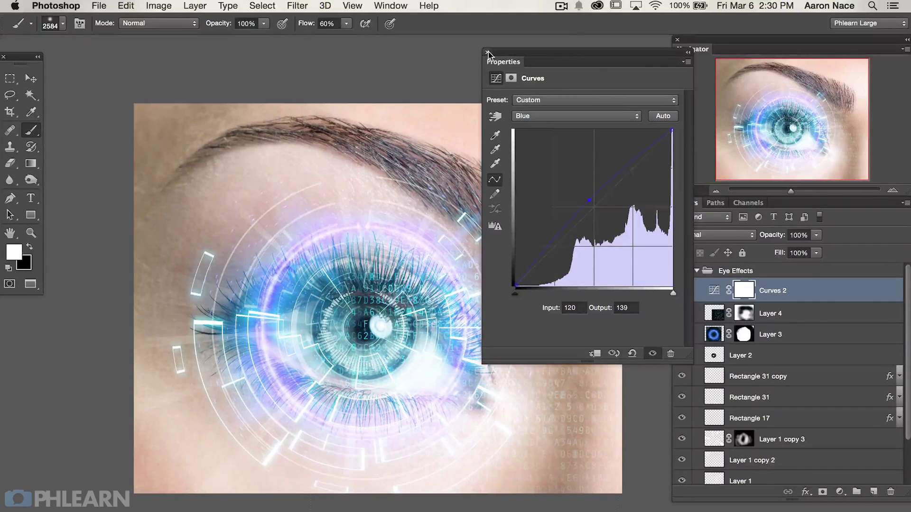
pyautogui.click(488, 52)
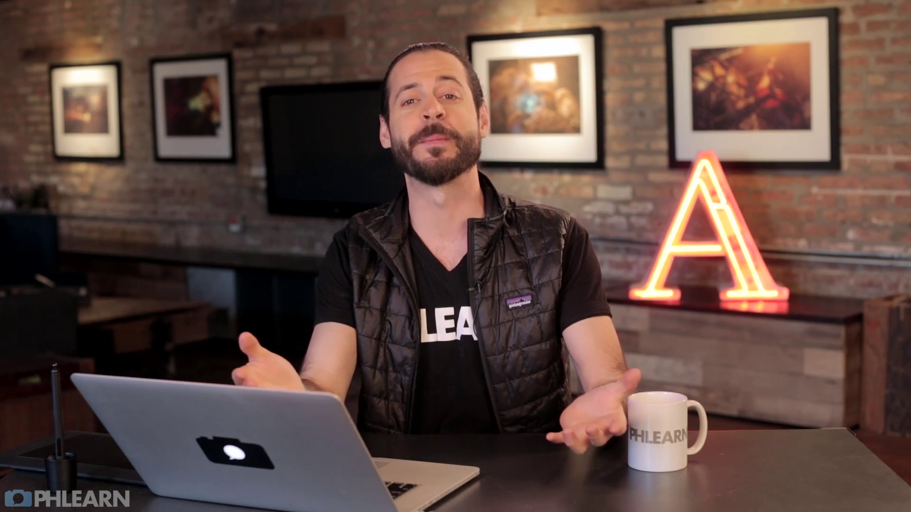